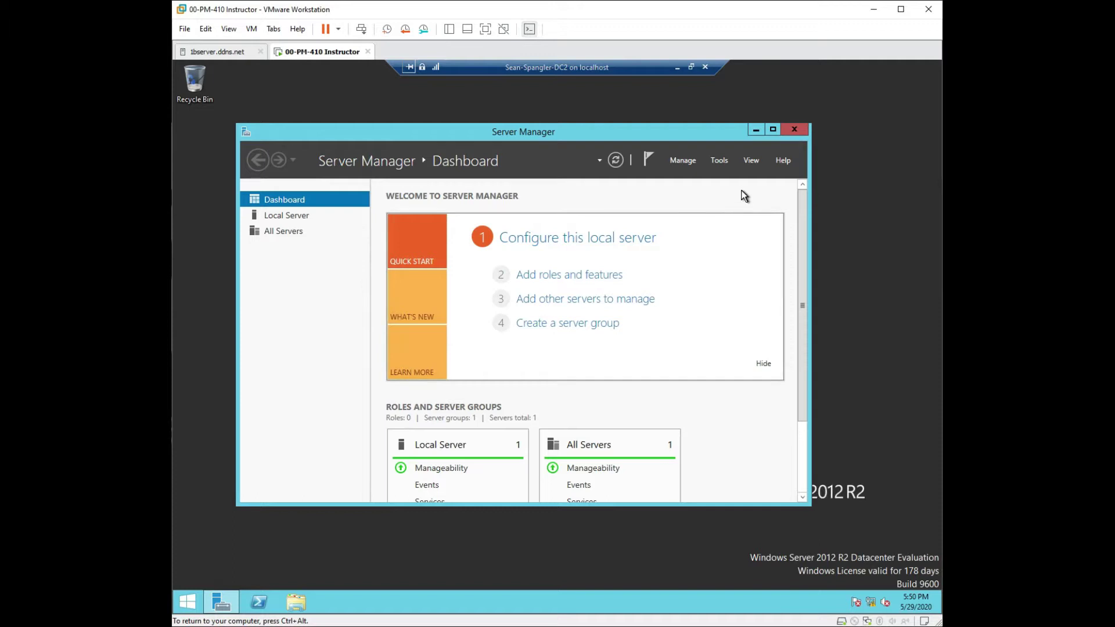
Step: Launch the Add Roles and Features Wizard from Server Manager's Manage menu
{"action": "left_click", "coordinate": [687, 161]}
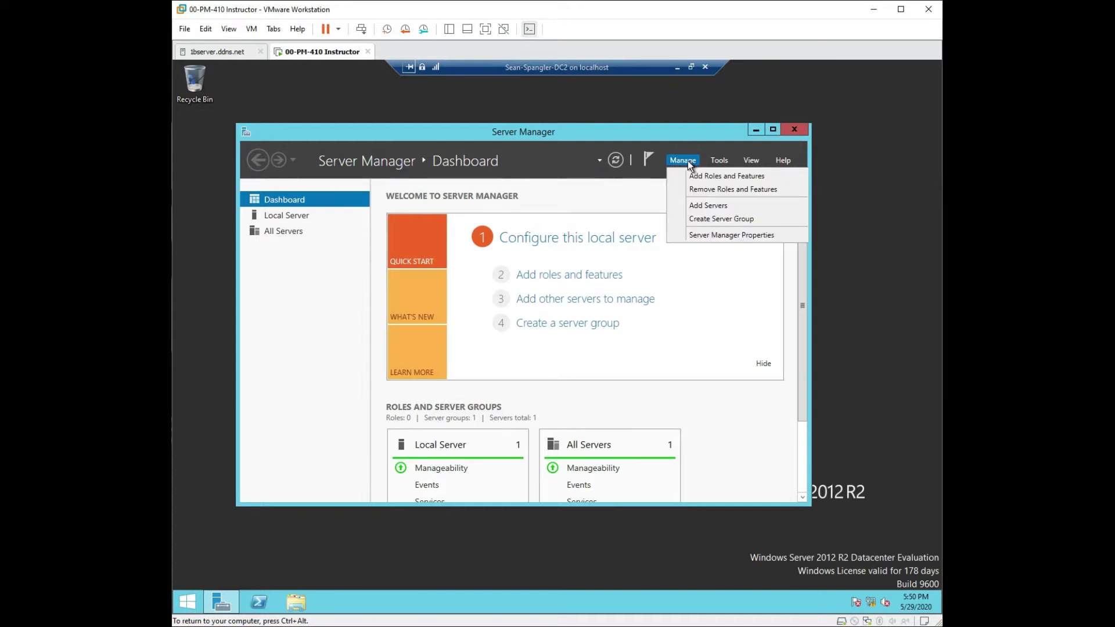
{"action": "left_click", "coordinate": [713, 177]}
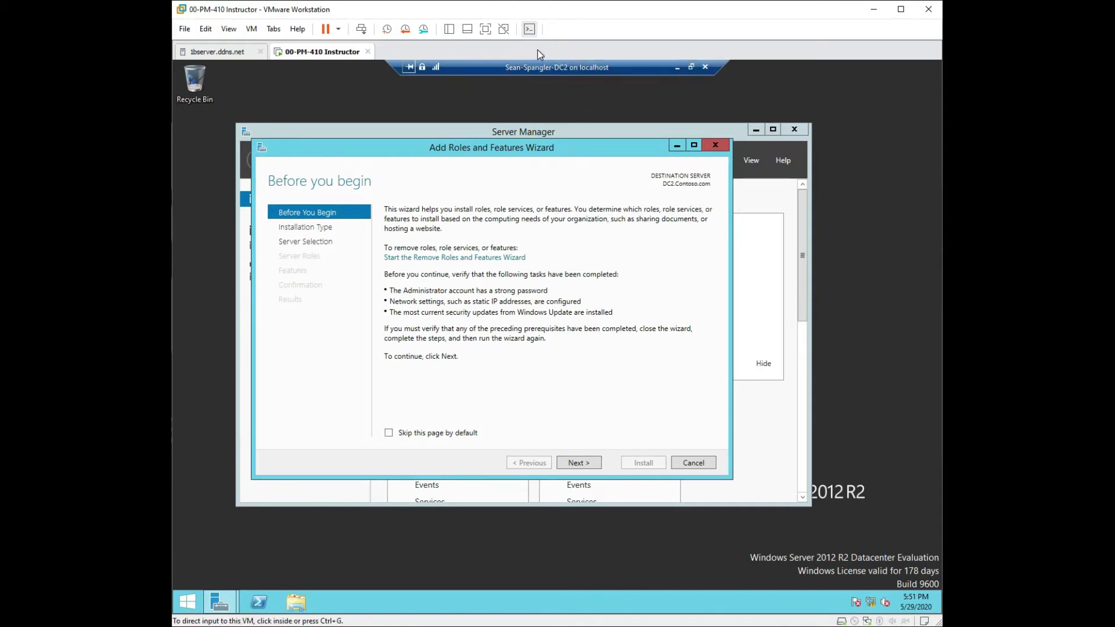
Step: Choose a role-based install on DC2.Contoso.com and select DHCP Server with its required tools
{"action": "left_click", "coordinate": [578, 462]}
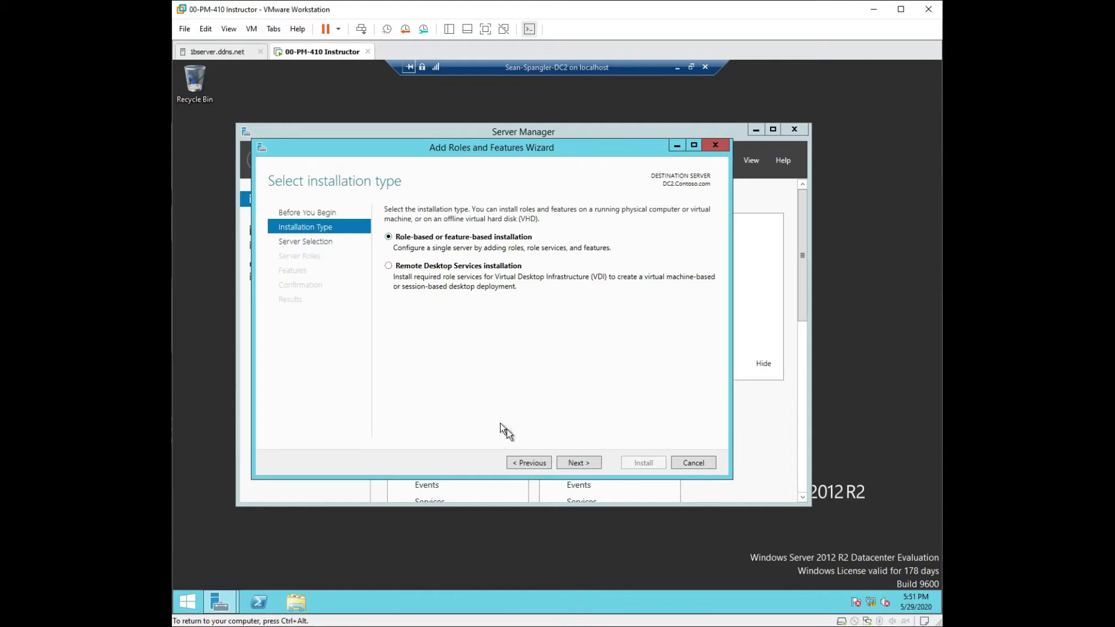
{"action": "left_click", "coordinate": [574, 460]}
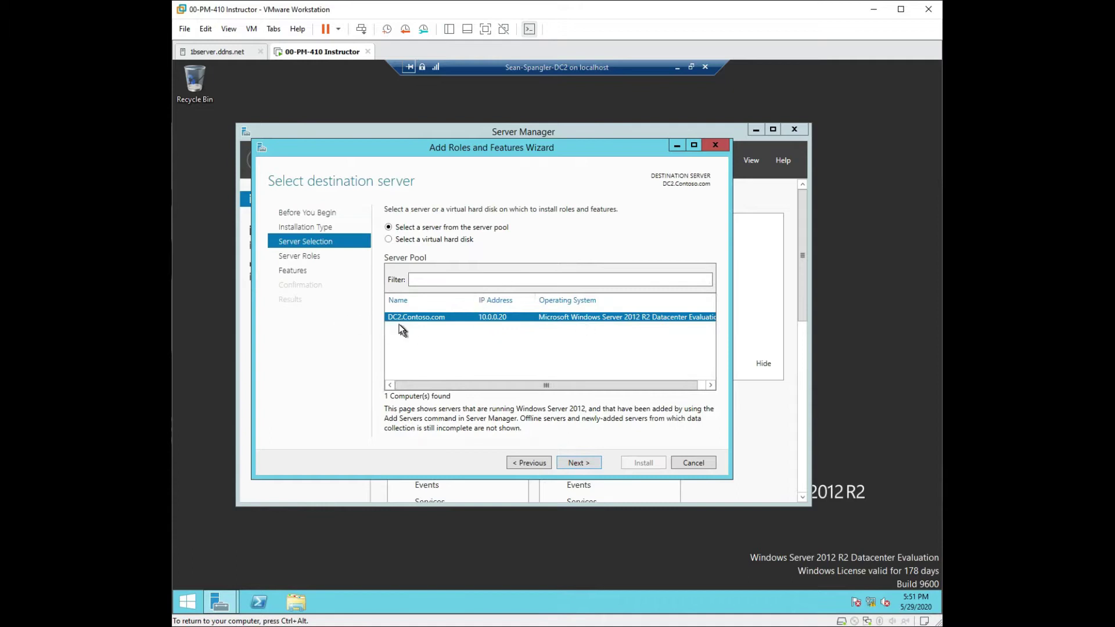
{"action": "left_click", "coordinate": [581, 459]}
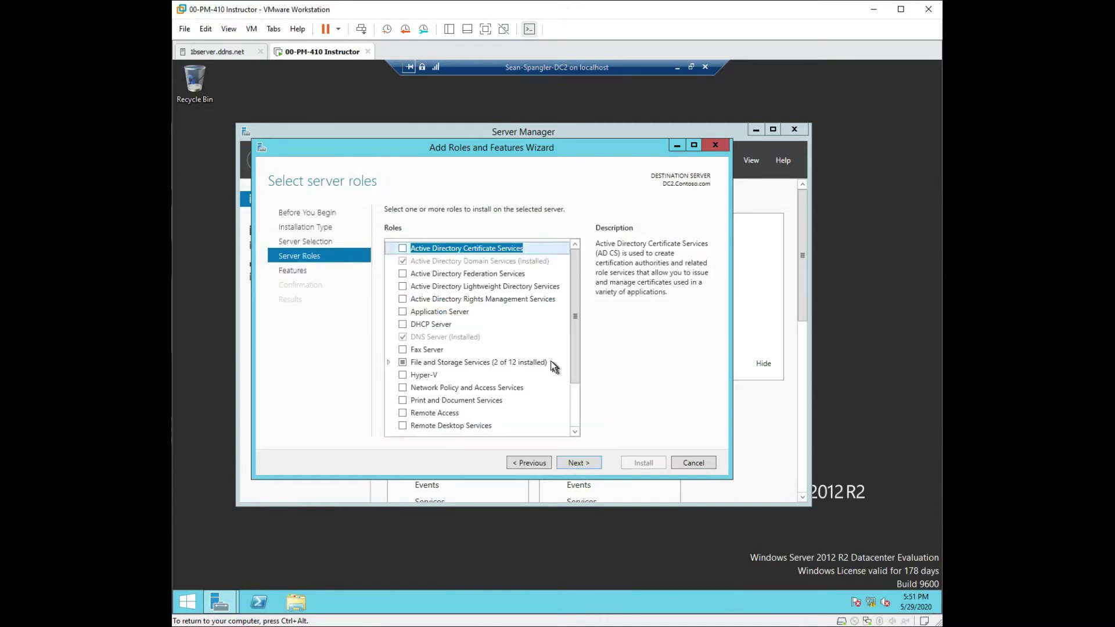
{"action": "left_click", "coordinate": [402, 324]}
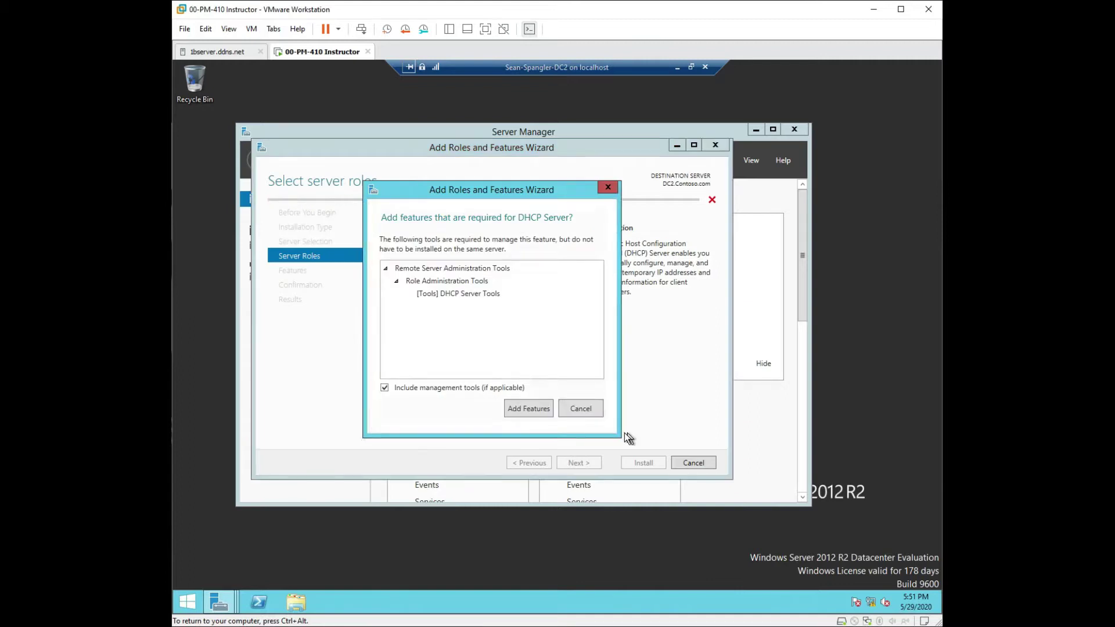
{"action": "left_click", "coordinate": [543, 409]}
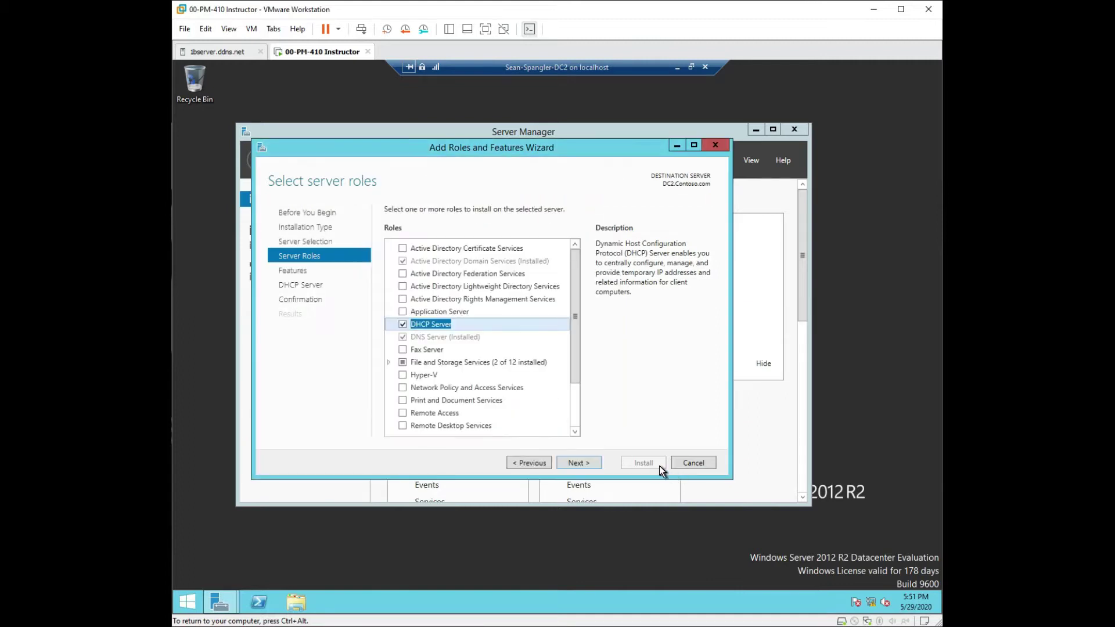
Step: Skip extra features and, on Confirmation, allow the server to restart automatically
{"action": "left_click", "coordinate": [578, 463]}
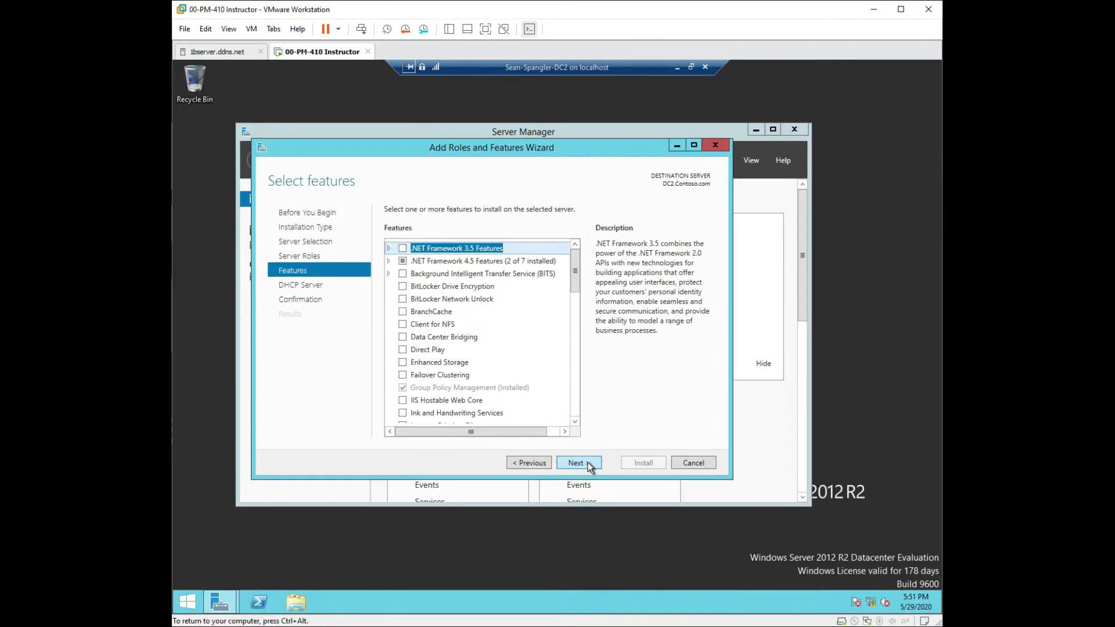
{"action": "left_click", "coordinate": [578, 462]}
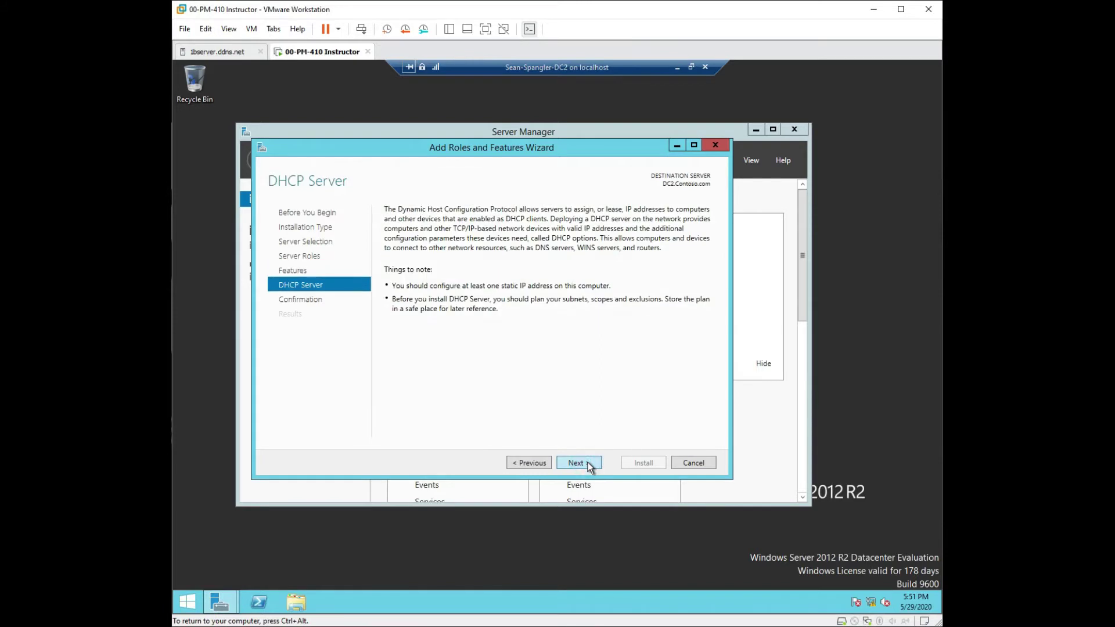
{"action": "left_click", "coordinate": [587, 463]}
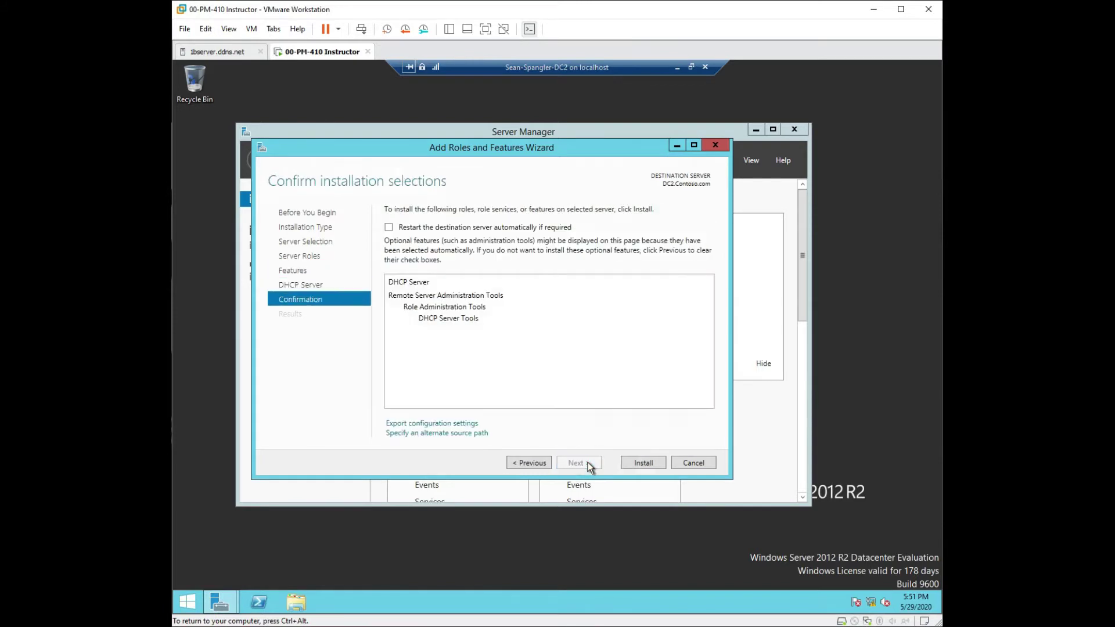
{"action": "left_click", "coordinate": [389, 229]}
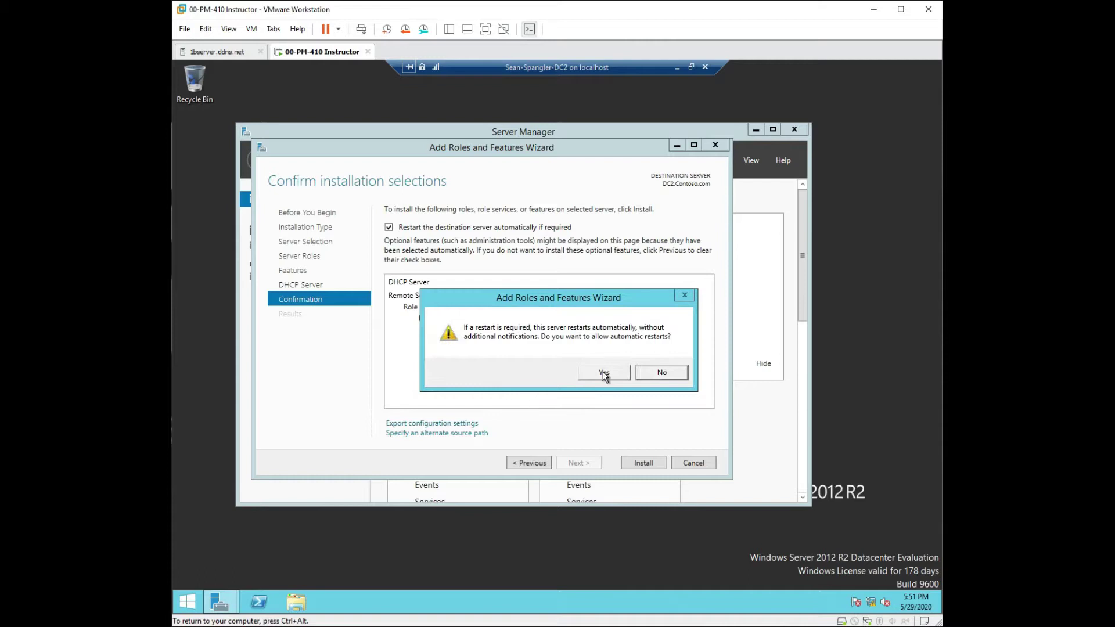
{"action": "left_click", "coordinate": [604, 373]}
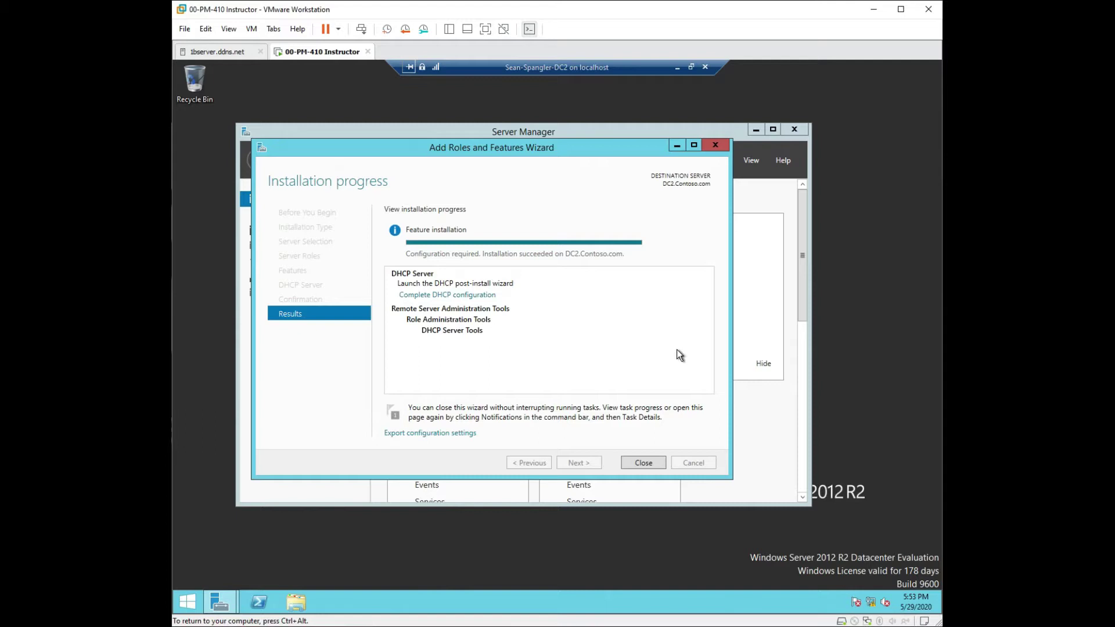
Step: Close the wizard once the DHCP Server installation on DC2.Contoso.com succeeds
{"action": "left_click", "coordinate": [651, 459]}
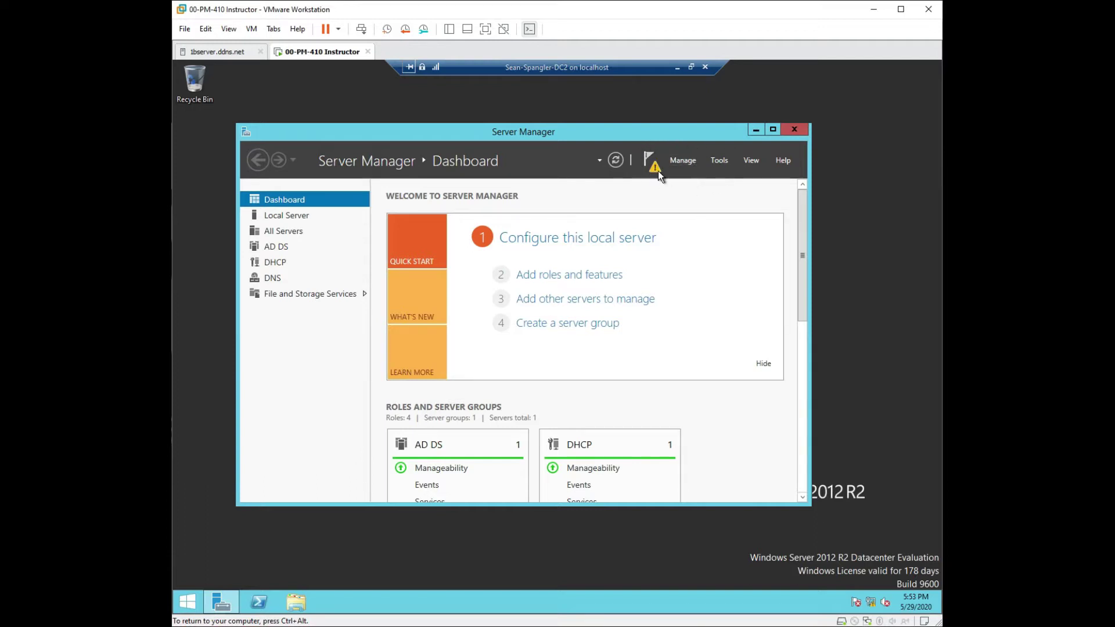
Step: Run the DHCP post-install configuration, committing with the current administrator credentials to authorize the server
{"action": "left_click", "coordinate": [655, 175]}
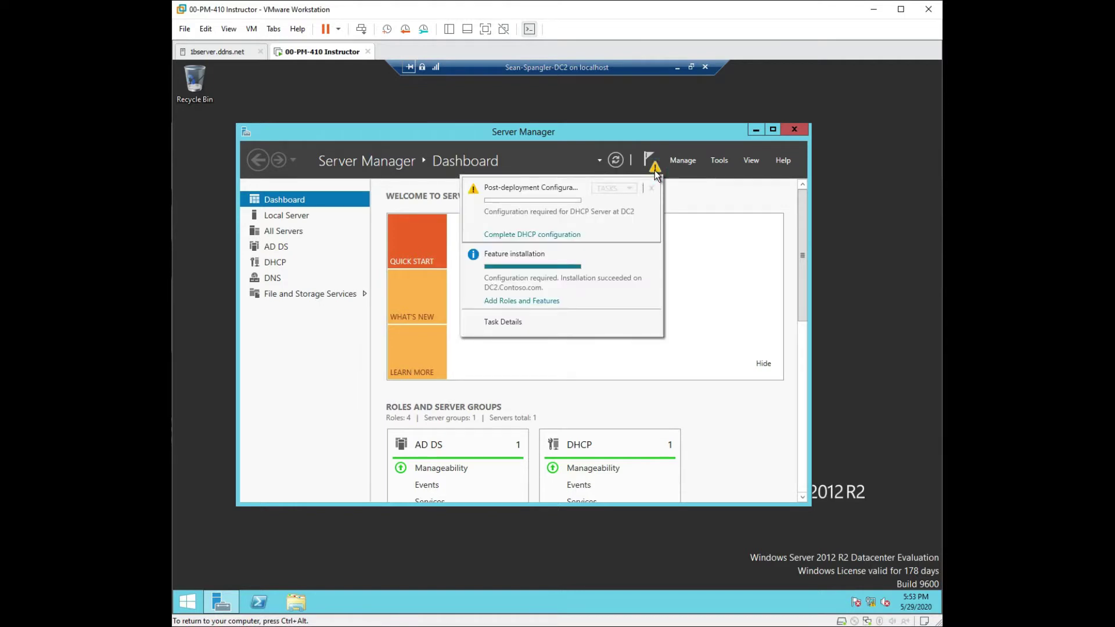
{"action": "left_click", "coordinate": [539, 235]}
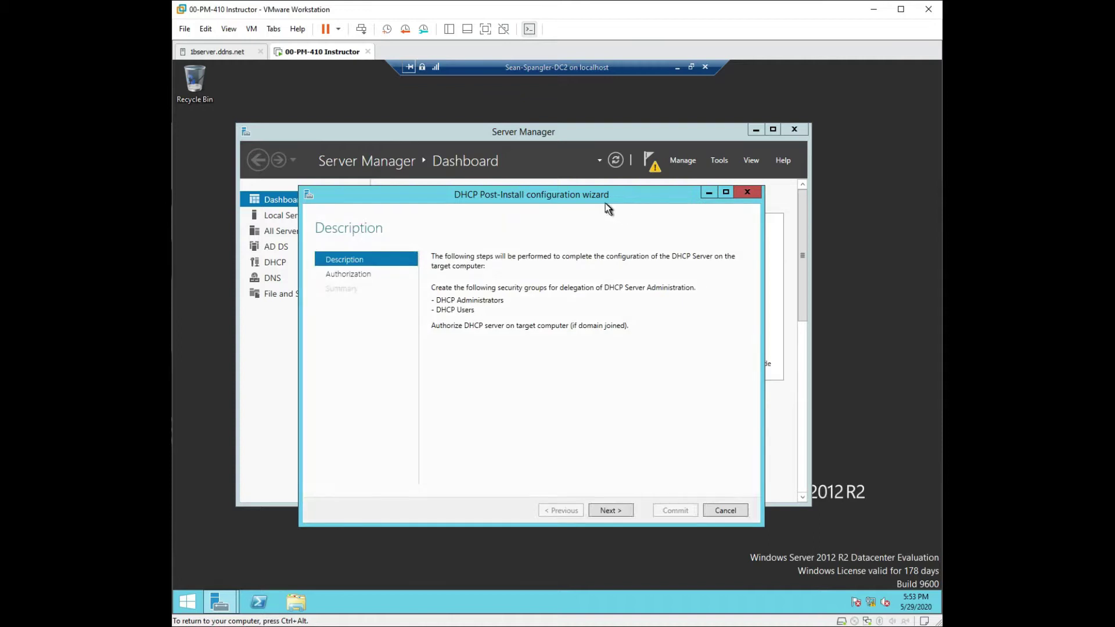
{"action": "left_click_drag", "start_coordinate": [485, 193], "coordinate": [480, 152]}
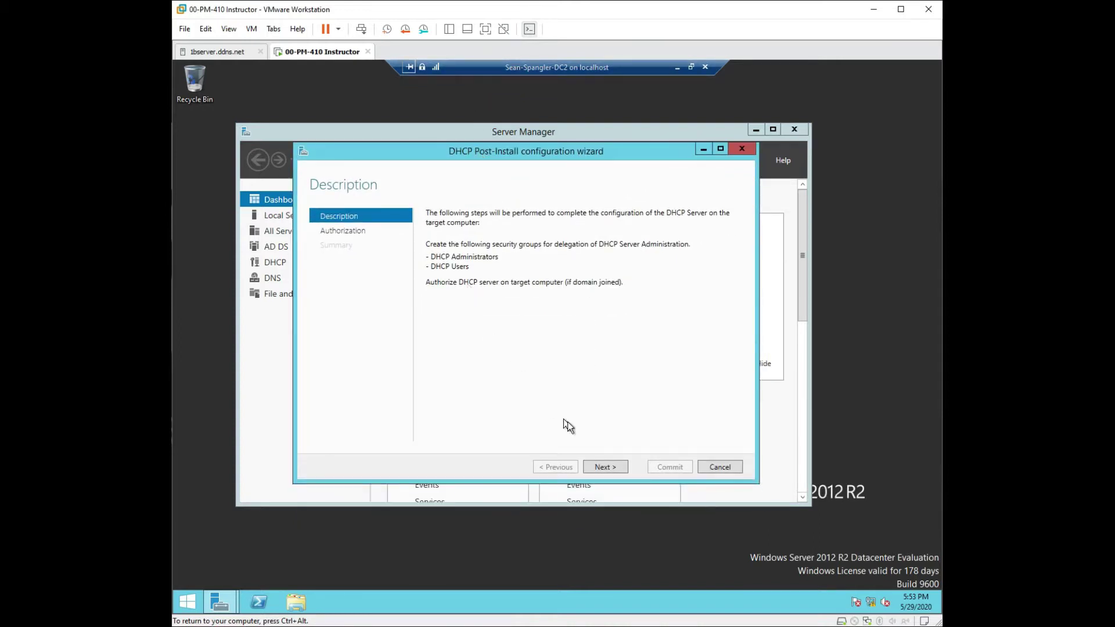
{"action": "left_click", "coordinate": [604, 467]}
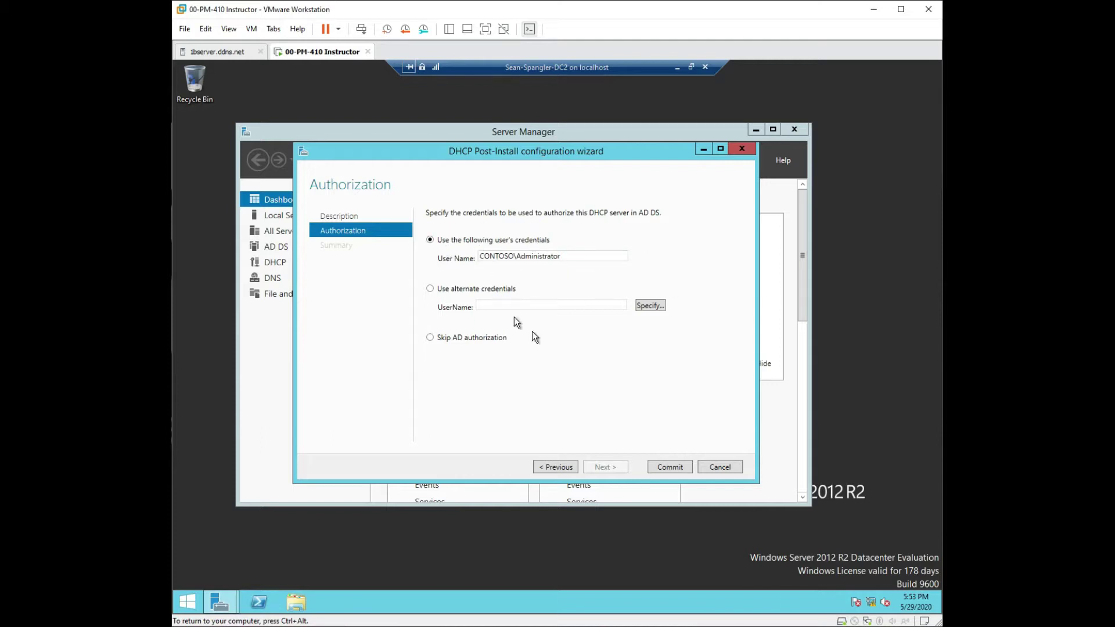
{"action": "left_click", "coordinate": [679, 467]}
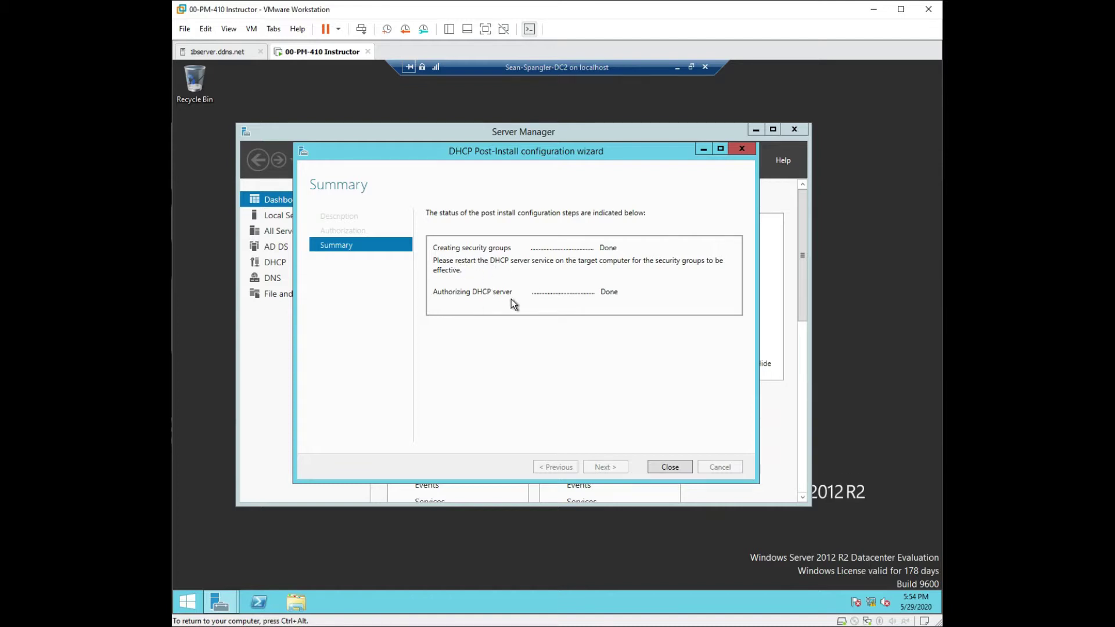
{"action": "left_click", "coordinate": [669, 467]}
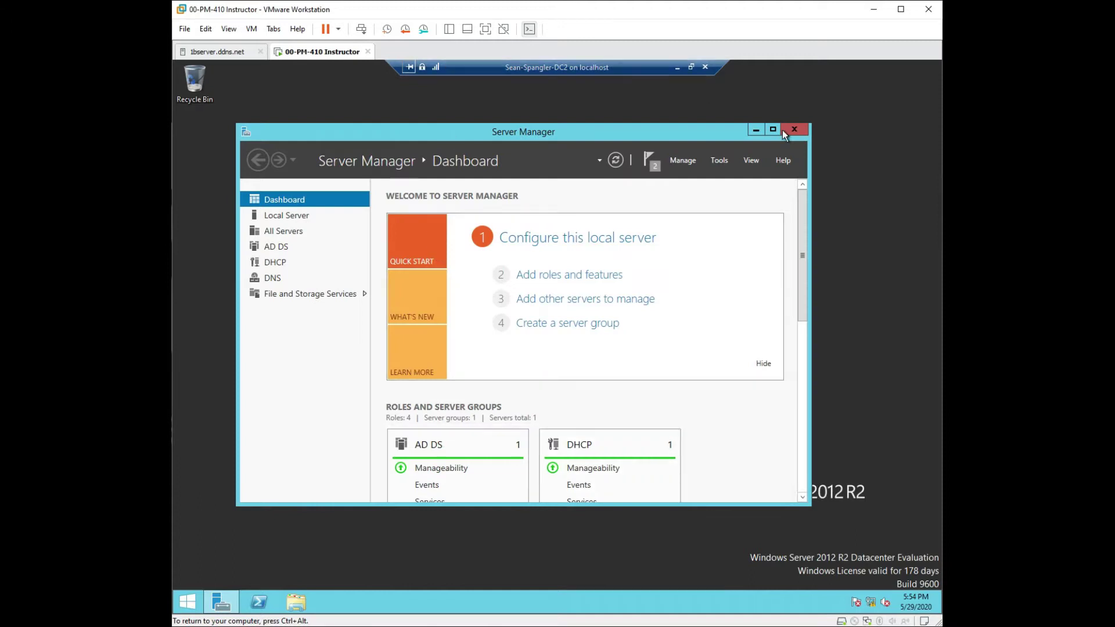
Step: Confirm the configuration tasks finished, then launch DHCP from the Tools menu
{"action": "left_click", "coordinate": [654, 169]}
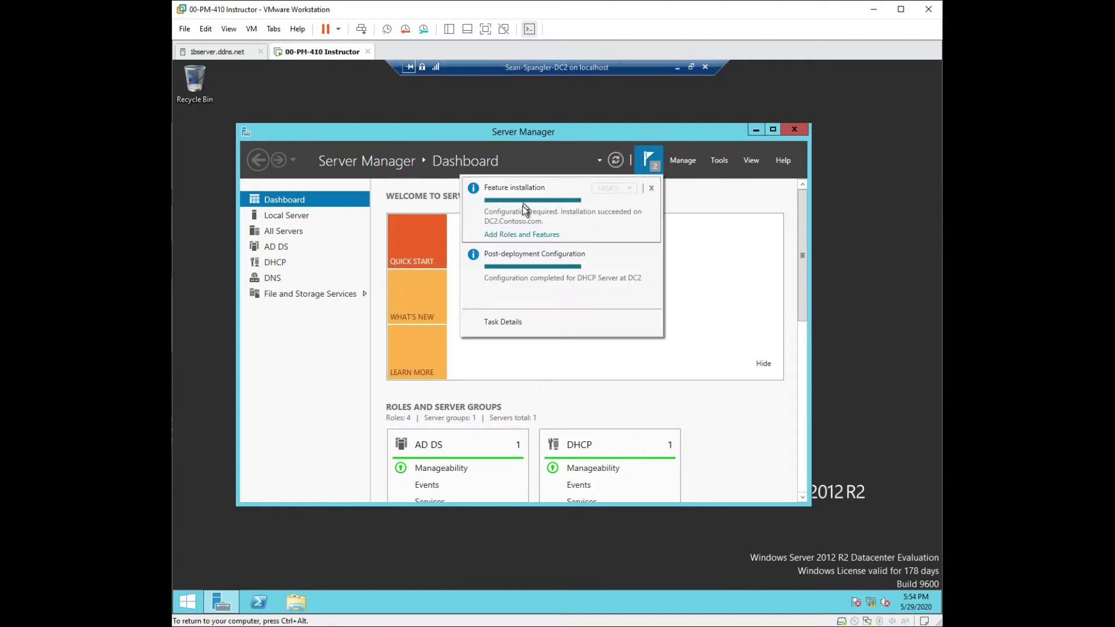
{"action": "left_click", "coordinate": [717, 161]}
{"action": "left_click", "coordinate": [717, 161]}
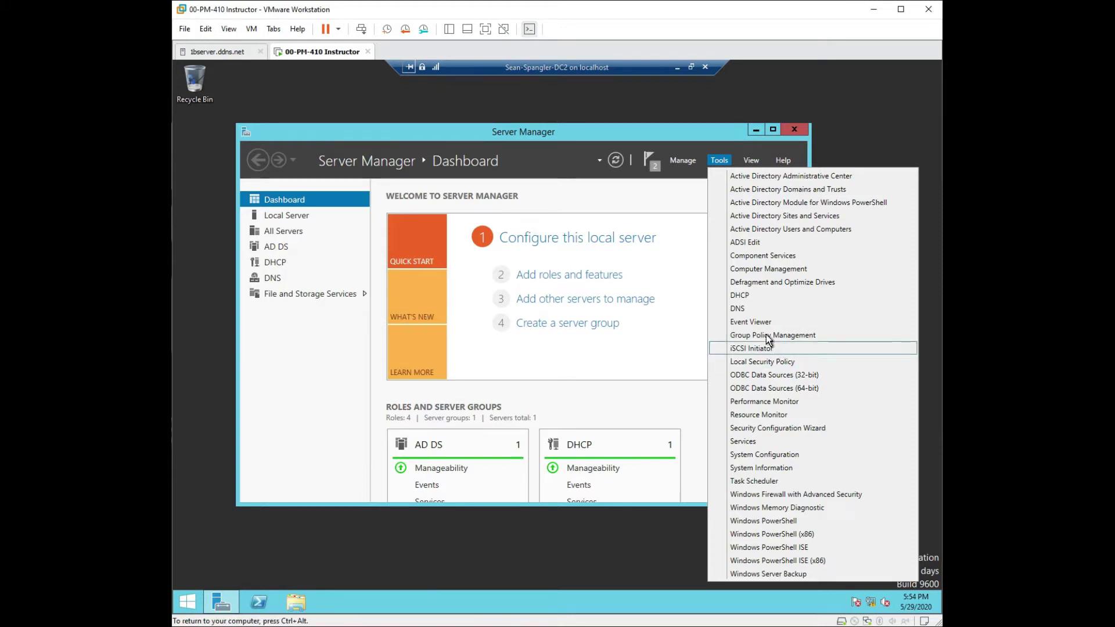
{"action": "left_click", "coordinate": [747, 298]}
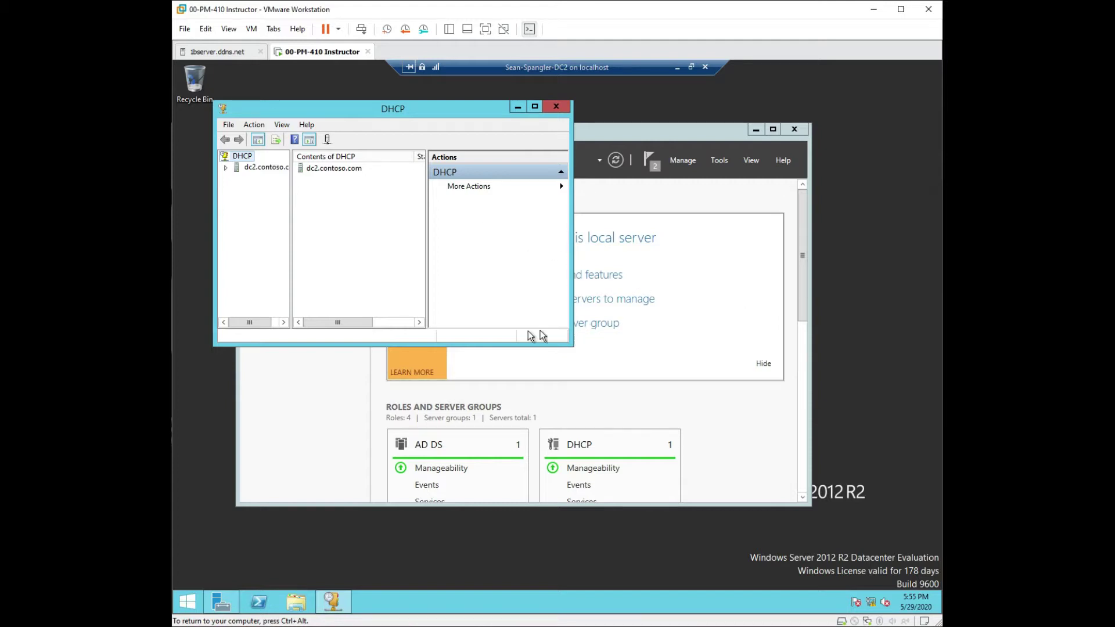
Step: Widen the DHCP console's tree pane and window, then expand and collapse dc2.contoso.com
{"action": "left_click", "coordinate": [295, 241]}
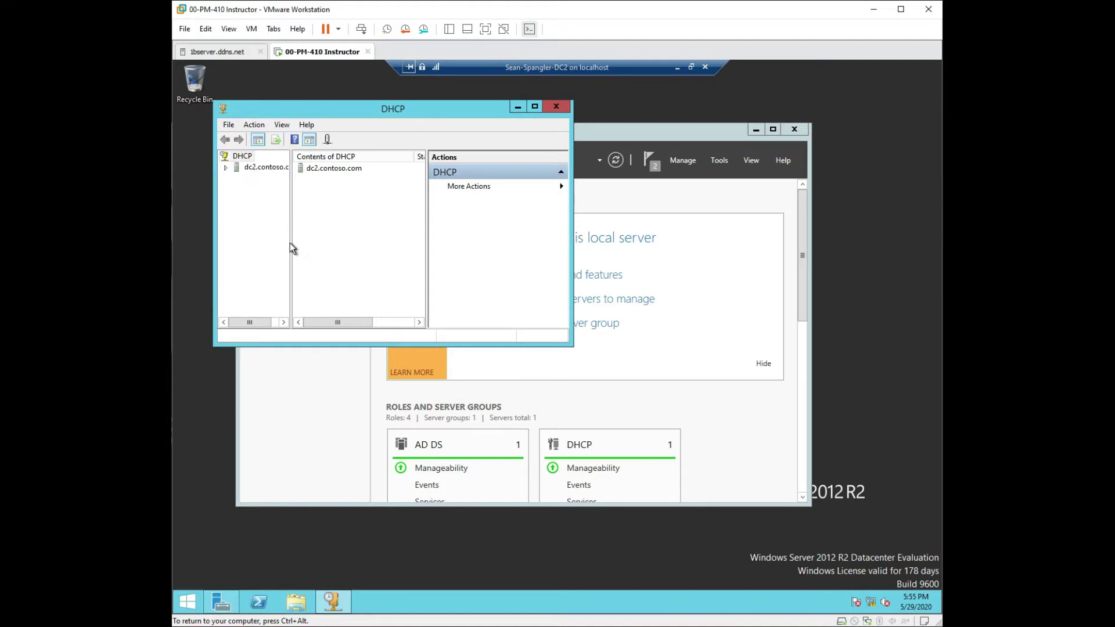
{"action": "left_click_drag", "start_coordinate": [292, 238], "coordinate": [332, 240]}
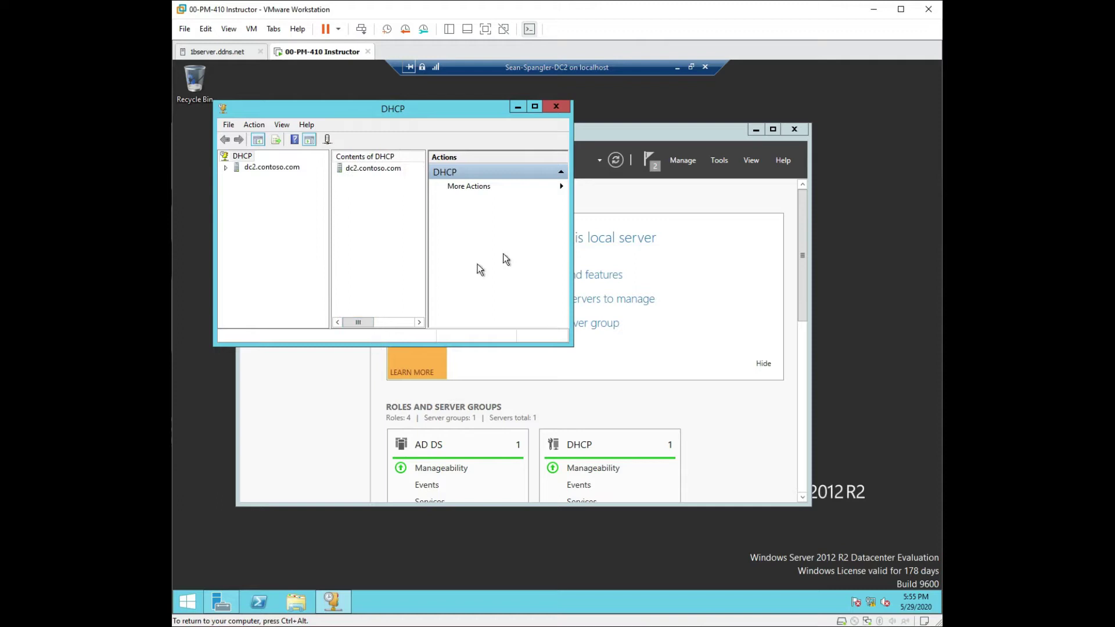
{"action": "left_click_drag", "start_coordinate": [572, 171], "coordinate": [877, 172]}
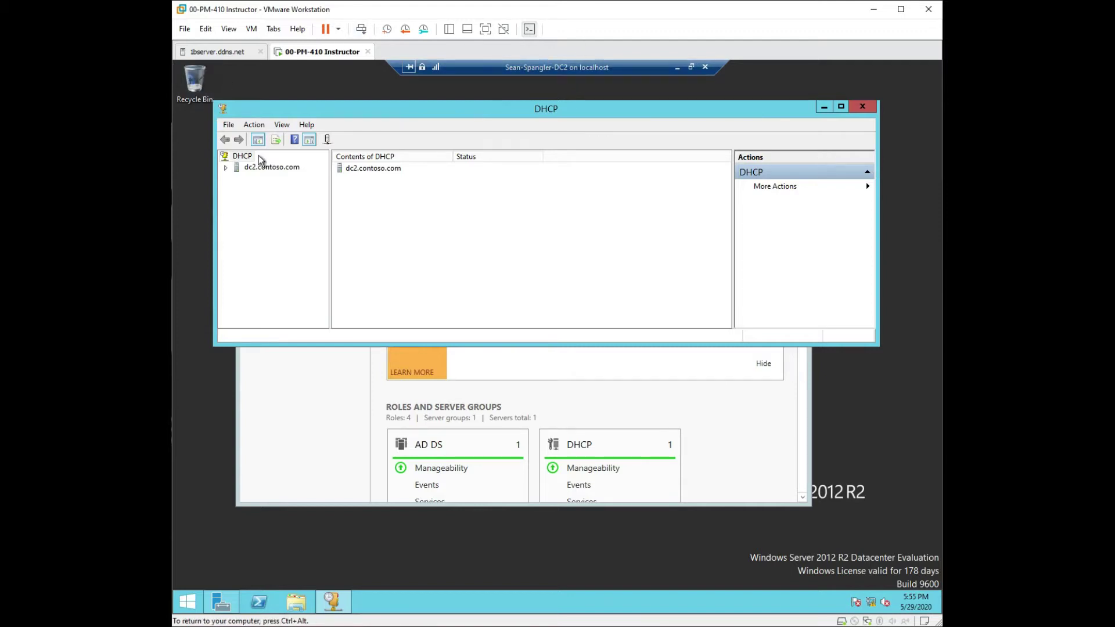
{"action": "left_click", "coordinate": [225, 167]}
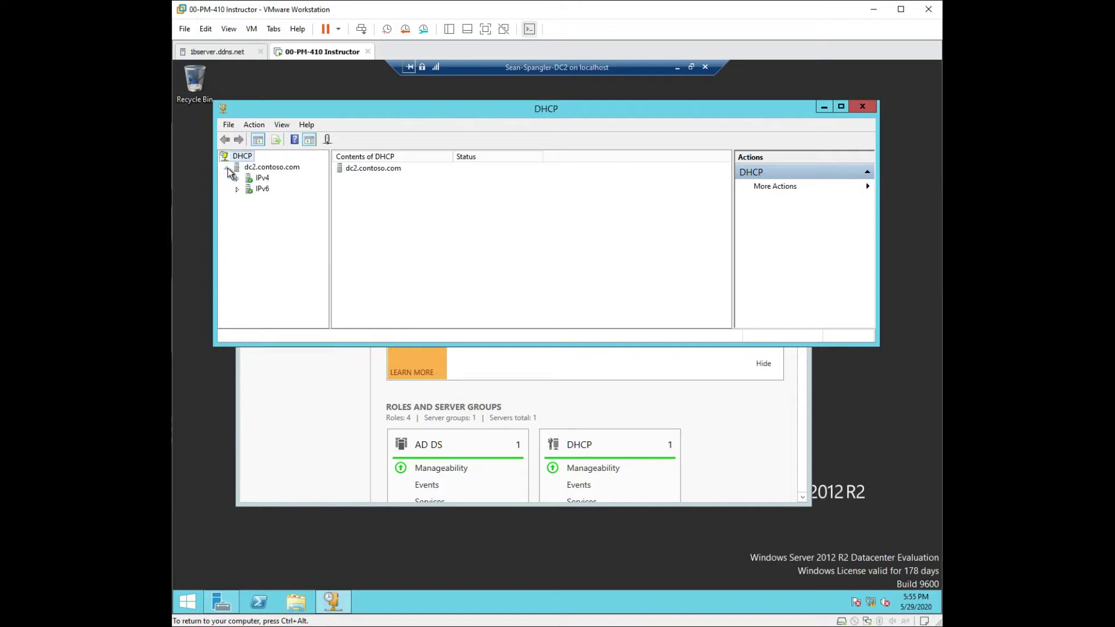
{"action": "left_click", "coordinate": [226, 167]}
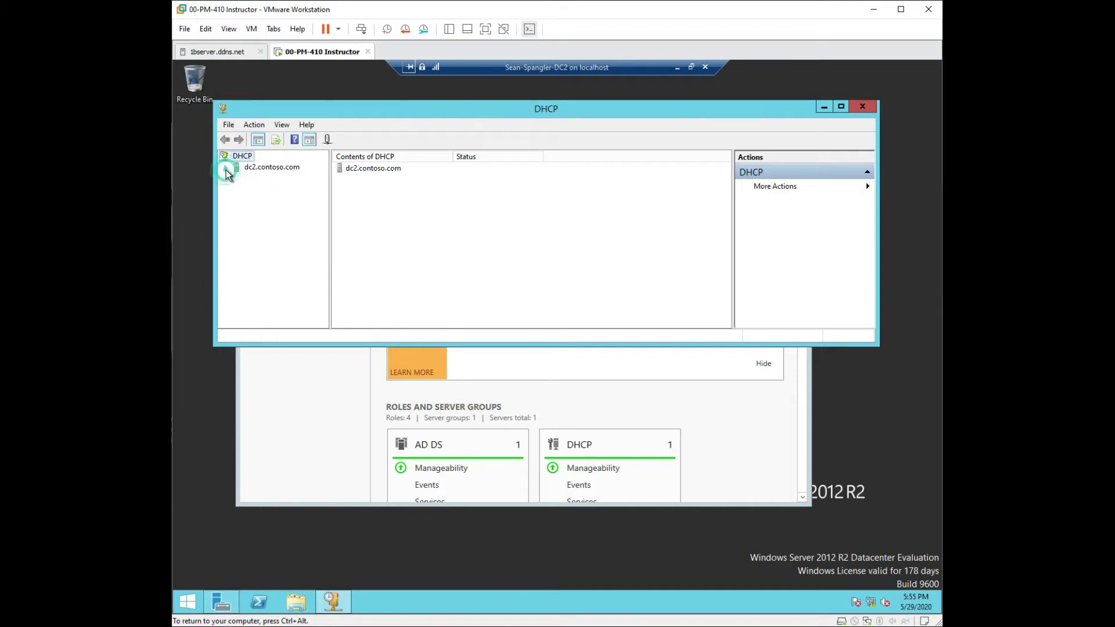
Step: Close the DHCP console and relaunch it from Server Manager's Tools > DHCP
{"action": "left_click", "coordinate": [864, 108]}
{"action": "left_click", "coordinate": [723, 163]}
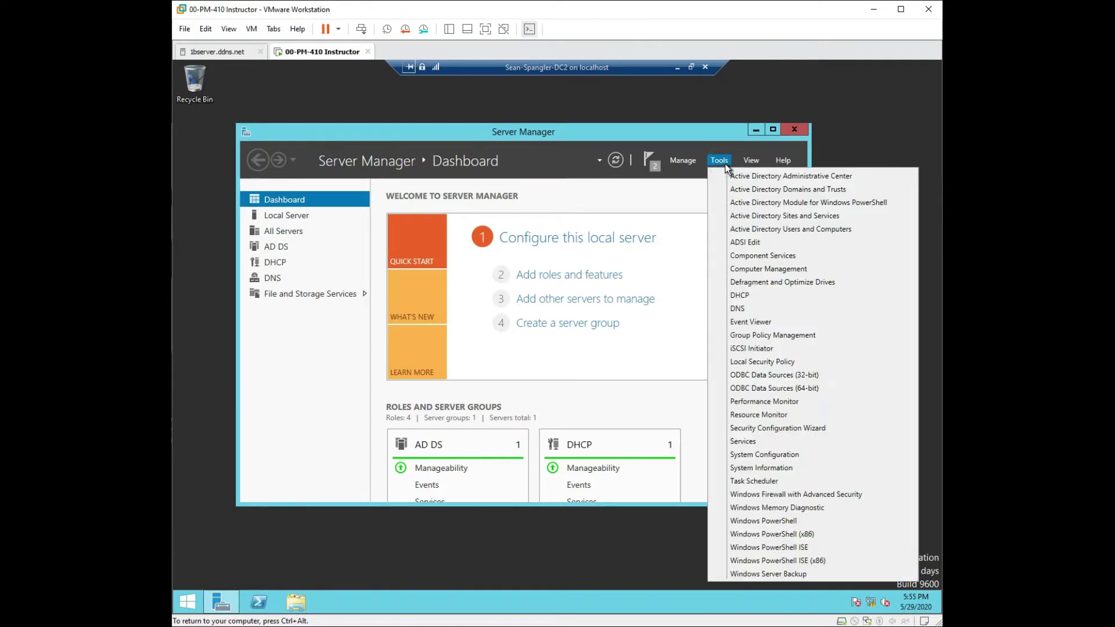
{"action": "left_click", "coordinate": [764, 294]}
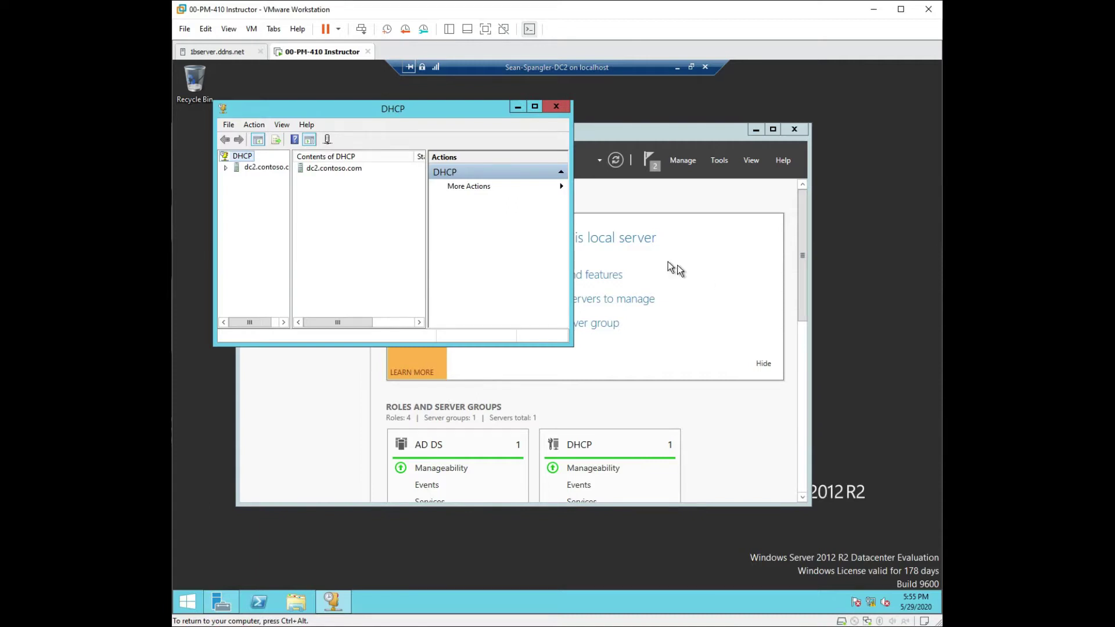
Step: Review dc2.contoso.com's context menu, then expand the server to show IPv4 and IPv6
{"action": "right_click", "coordinate": [272, 166]}
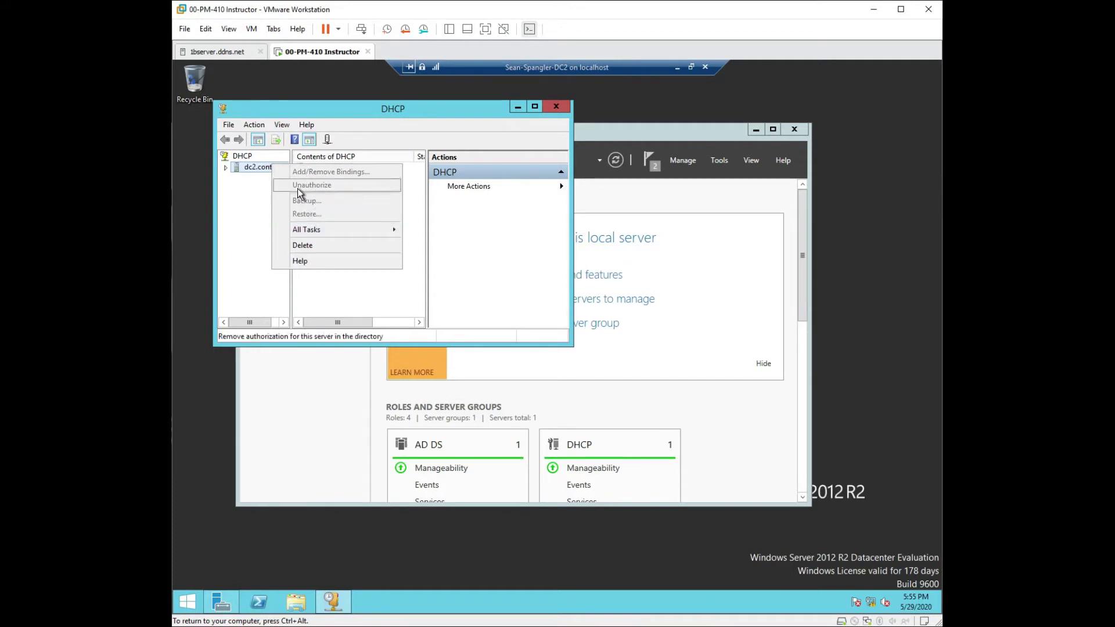
{"action": "left_click", "coordinate": [226, 167]}
{"action": "right_click", "coordinate": [247, 167]}
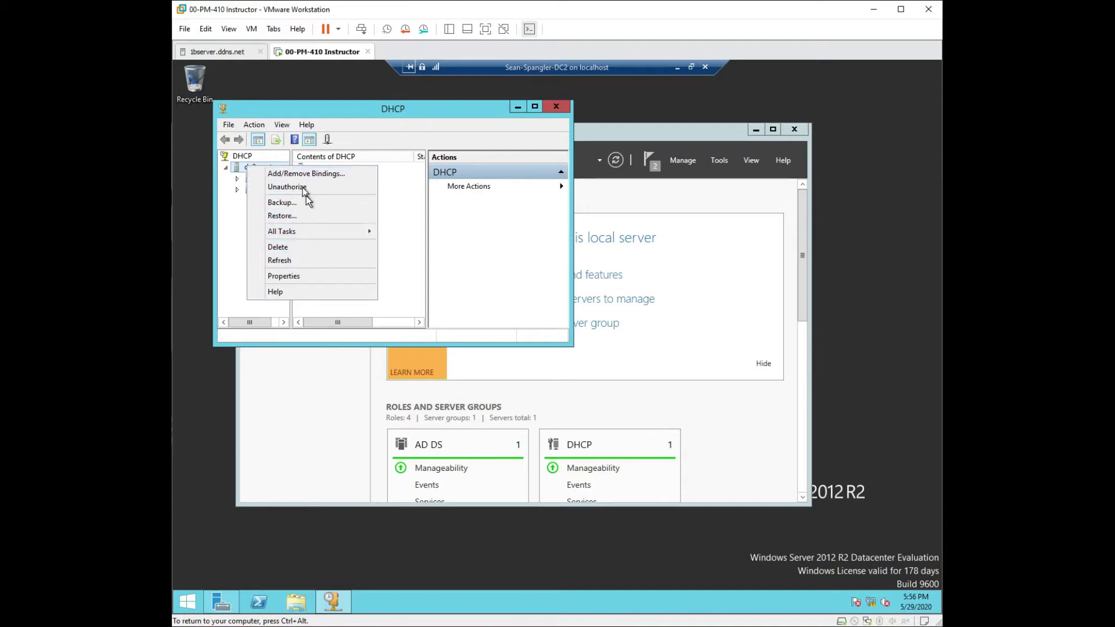
{"action": "left_click", "coordinate": [229, 166]}
{"action": "right_click", "coordinate": [249, 166]}
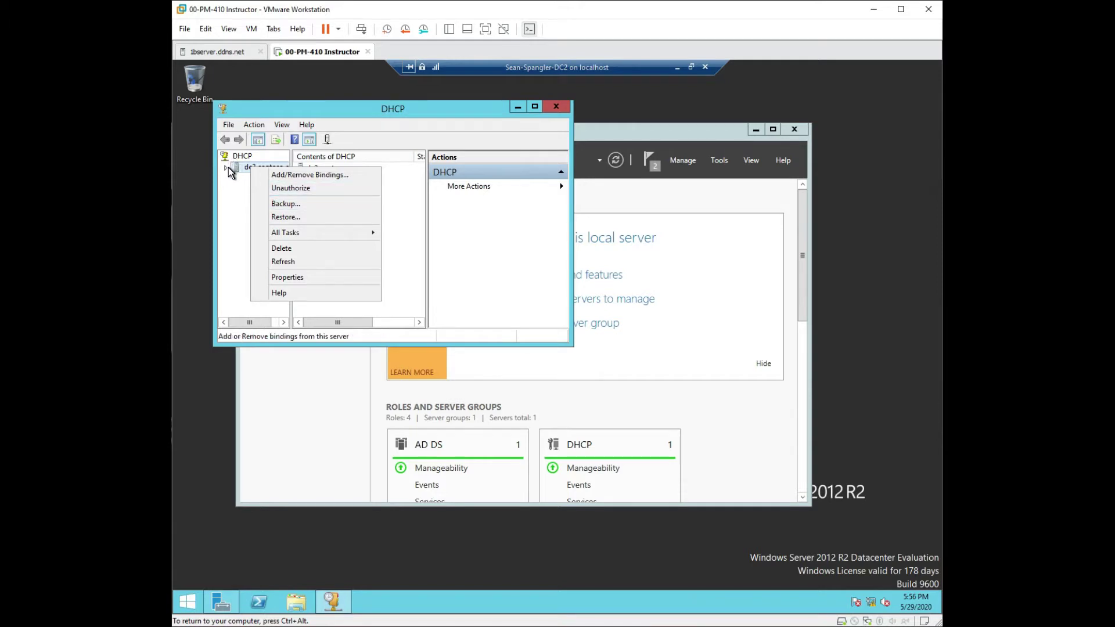
{"action": "left_click", "coordinate": [223, 190]}
{"action": "right_click", "coordinate": [249, 167]}
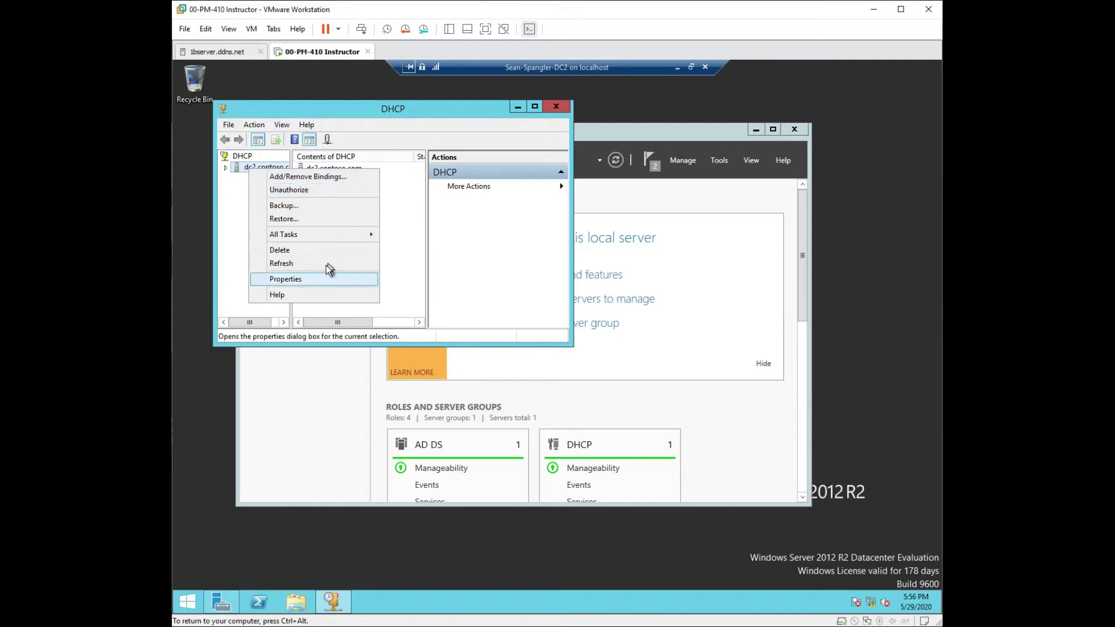
{"action": "left_click", "coordinate": [226, 168]}
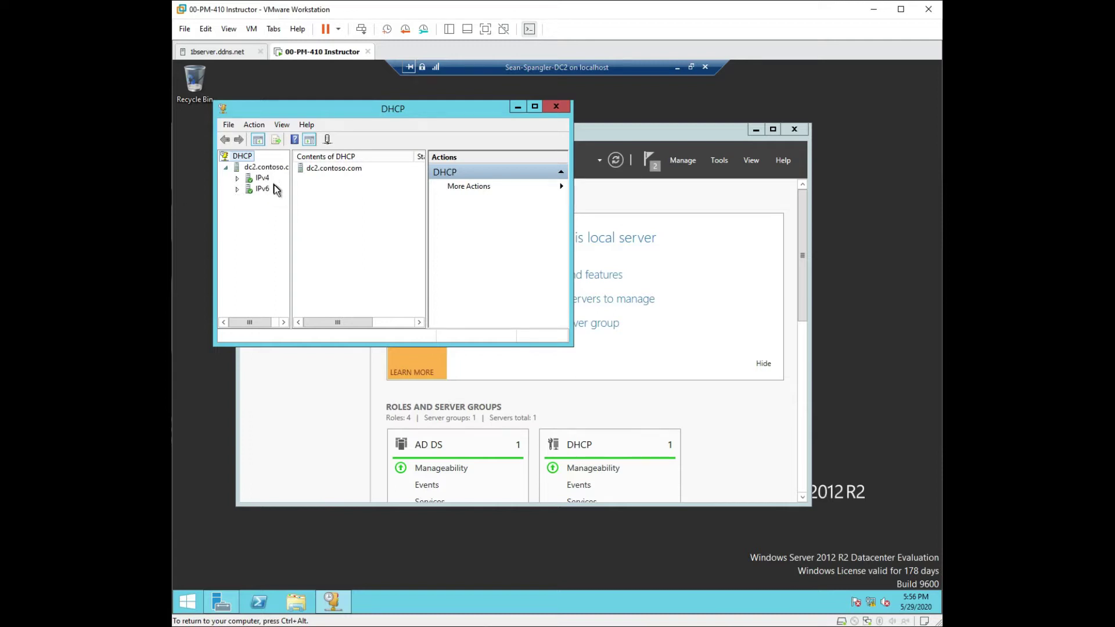
Step: Expand IPv4, widen the tree and window, and browse Server Options, Policies and Filters
{"action": "left_click", "coordinate": [237, 179]}
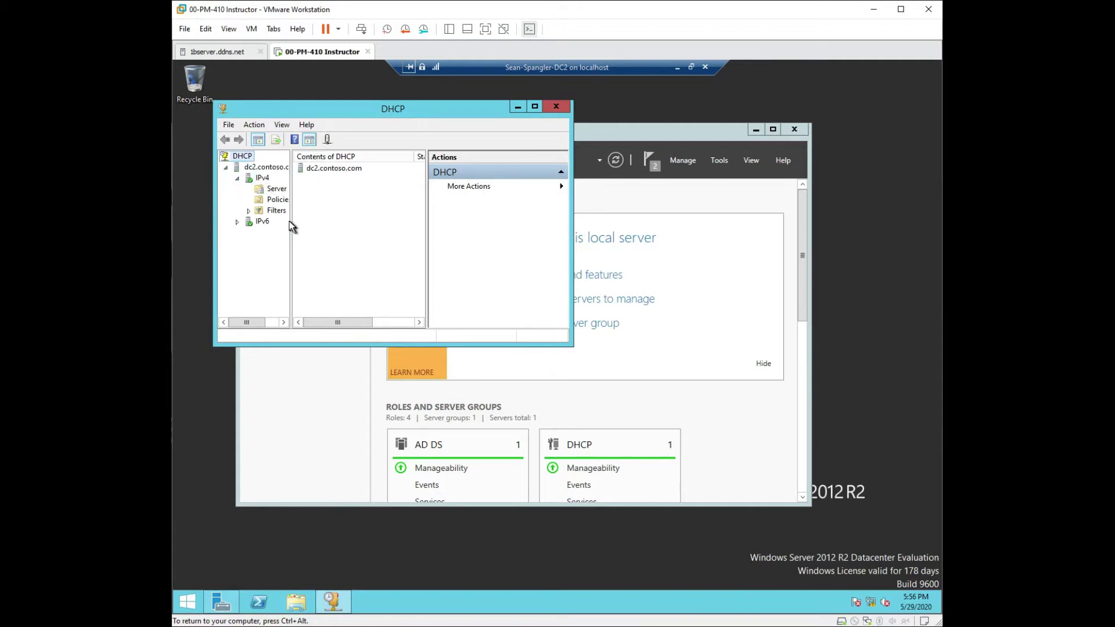
{"action": "left_click_drag", "start_coordinate": [290, 221], "coordinate": [376, 224]}
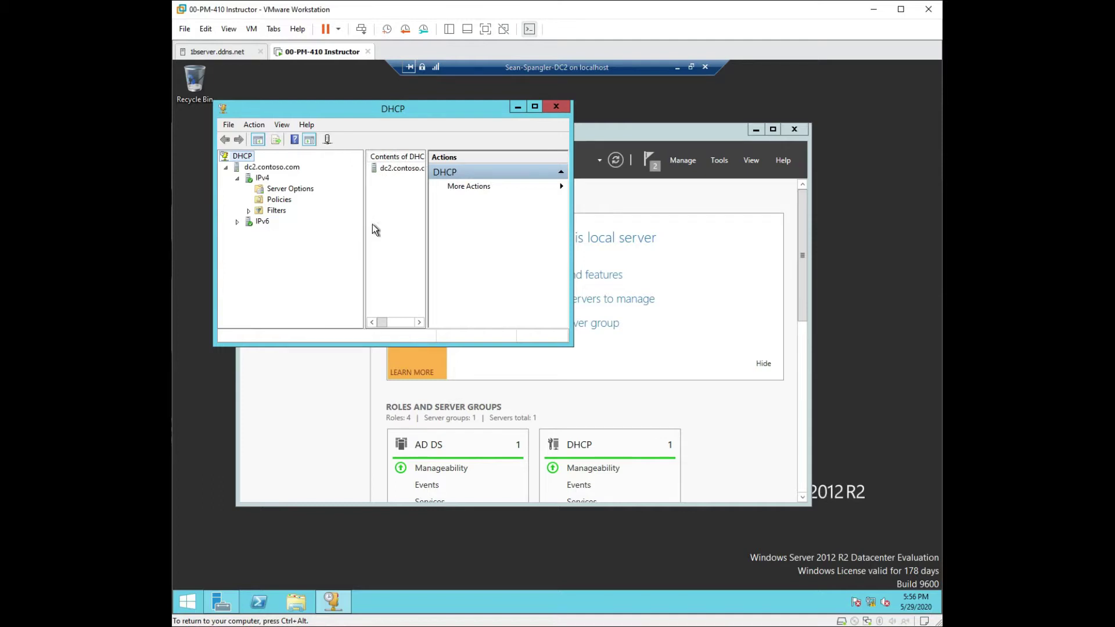
{"action": "left_click_drag", "start_coordinate": [573, 184], "coordinate": [764, 184]}
{"action": "left_click", "coordinate": [289, 189]}
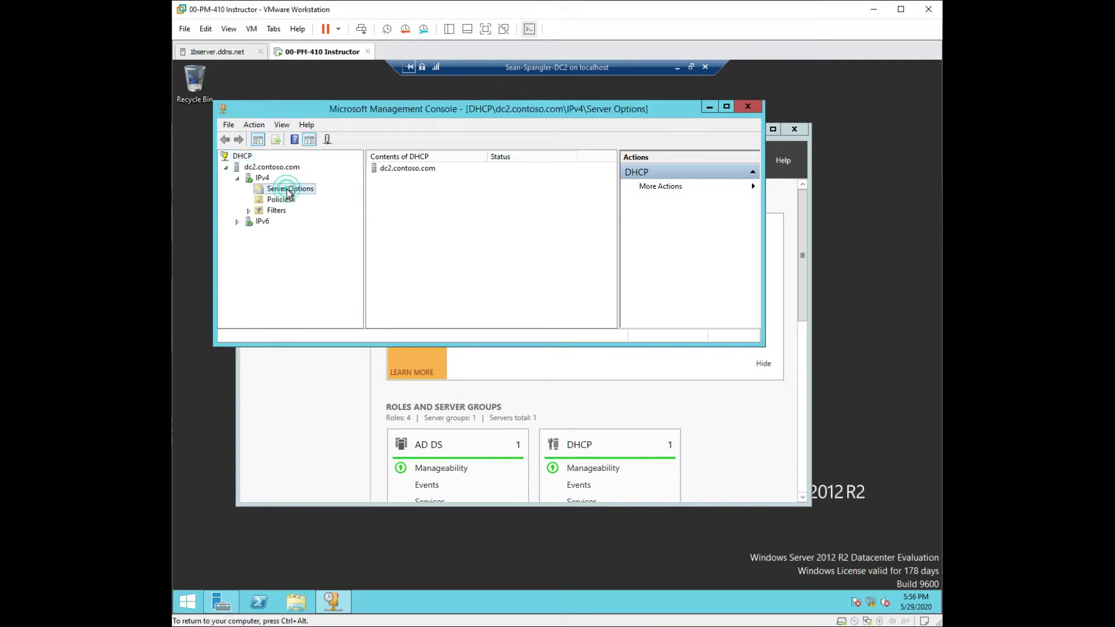
{"action": "left_click", "coordinate": [280, 200]}
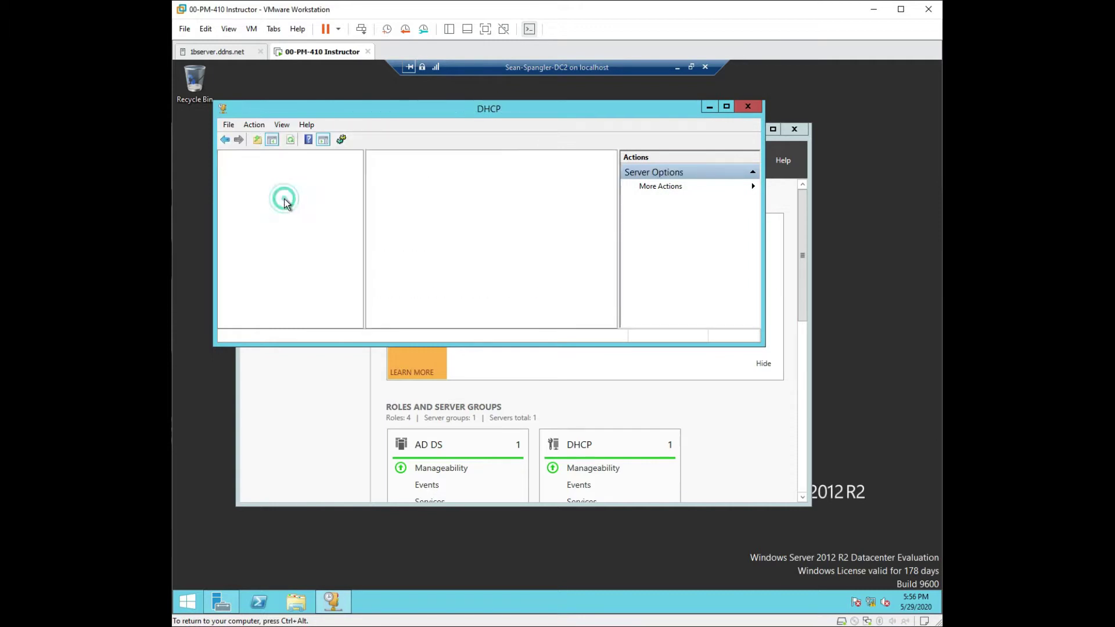
{"action": "double_click", "coordinate": [276, 211]}
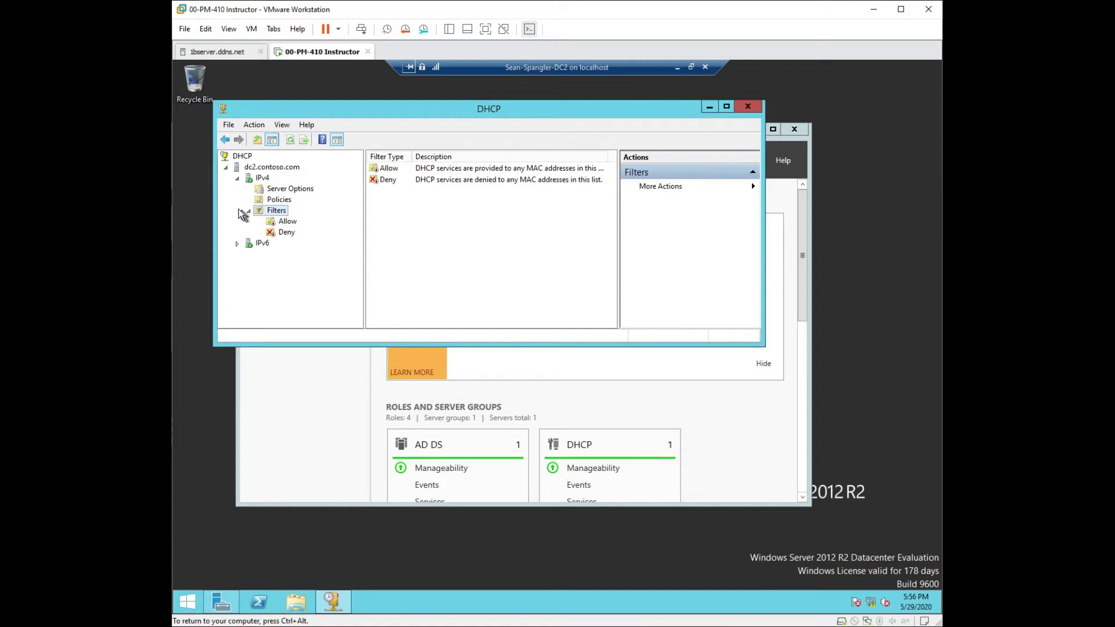
{"action": "left_click", "coordinate": [259, 179]}
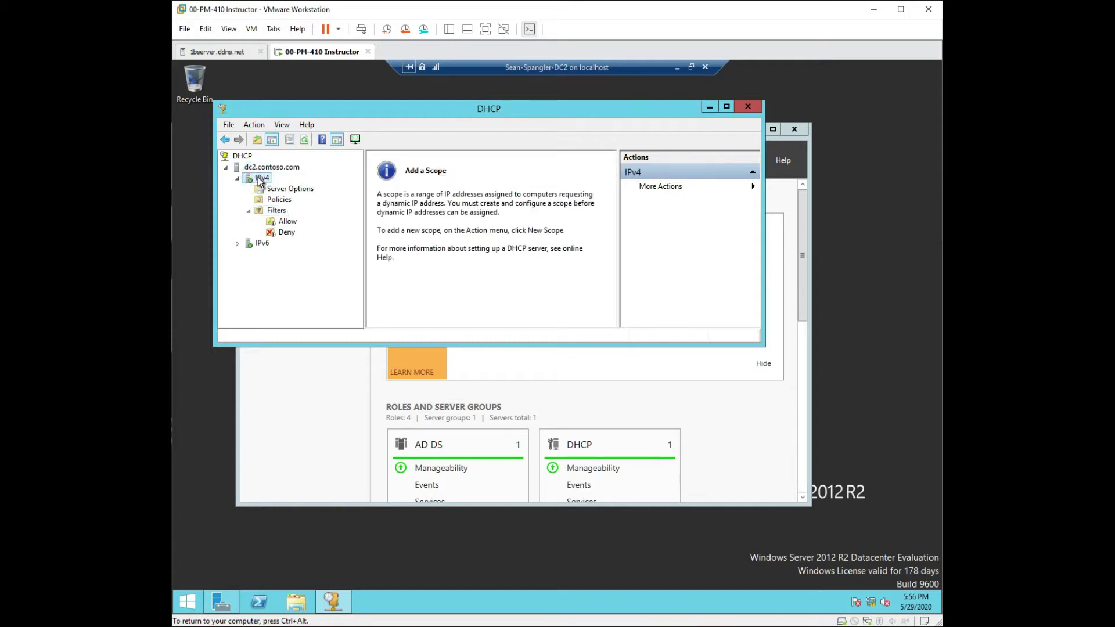
Step: Start a New Scope on IPv4 and advance past the wizard's welcome page
{"action": "right_click", "coordinate": [259, 182]}
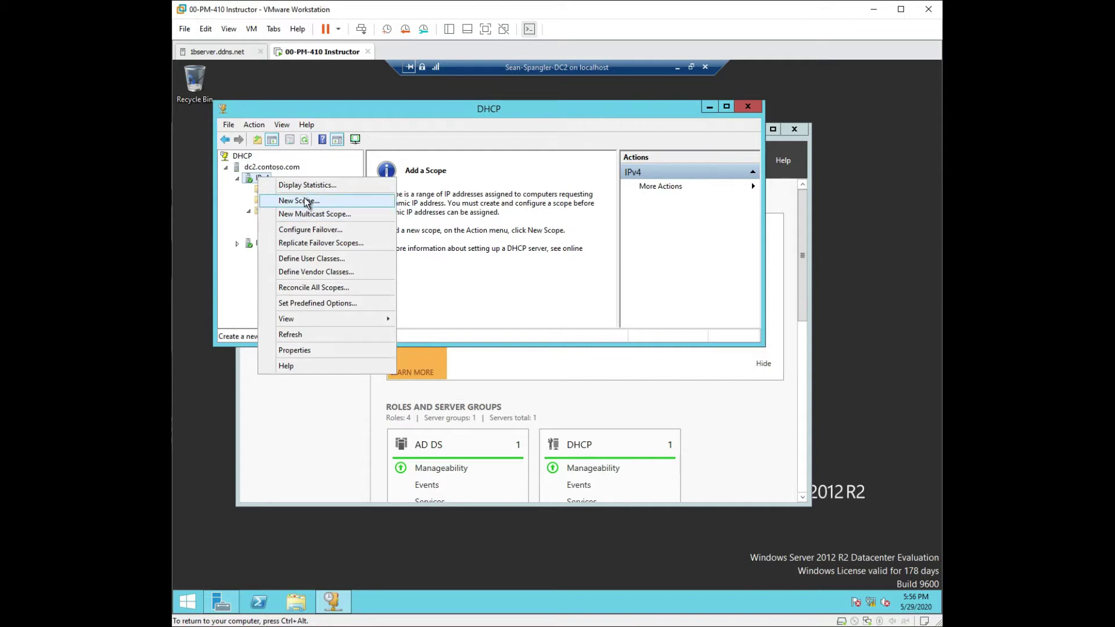
{"action": "left_click", "coordinate": [299, 200]}
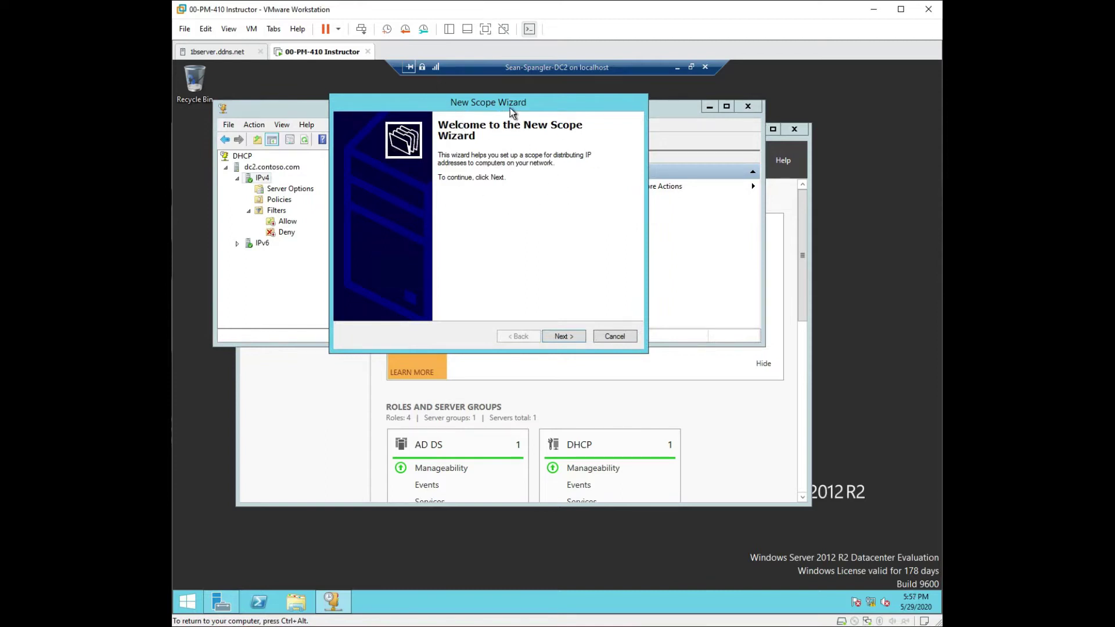
{"action": "left_click_drag", "start_coordinate": [508, 103], "coordinate": [524, 163]}
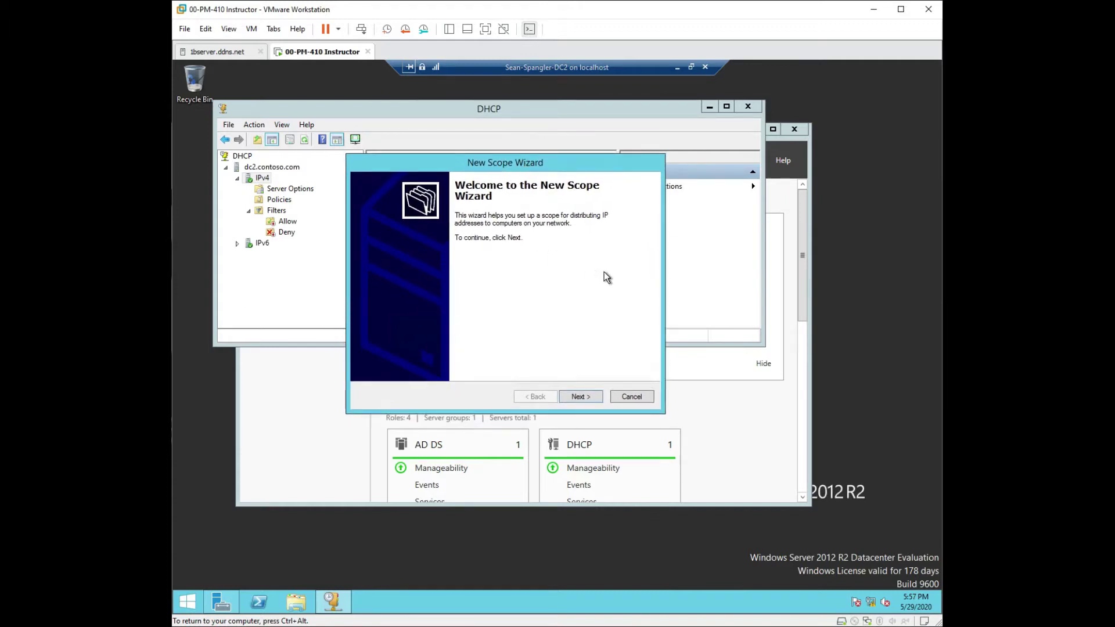
{"action": "left_click", "coordinate": [587, 397]}
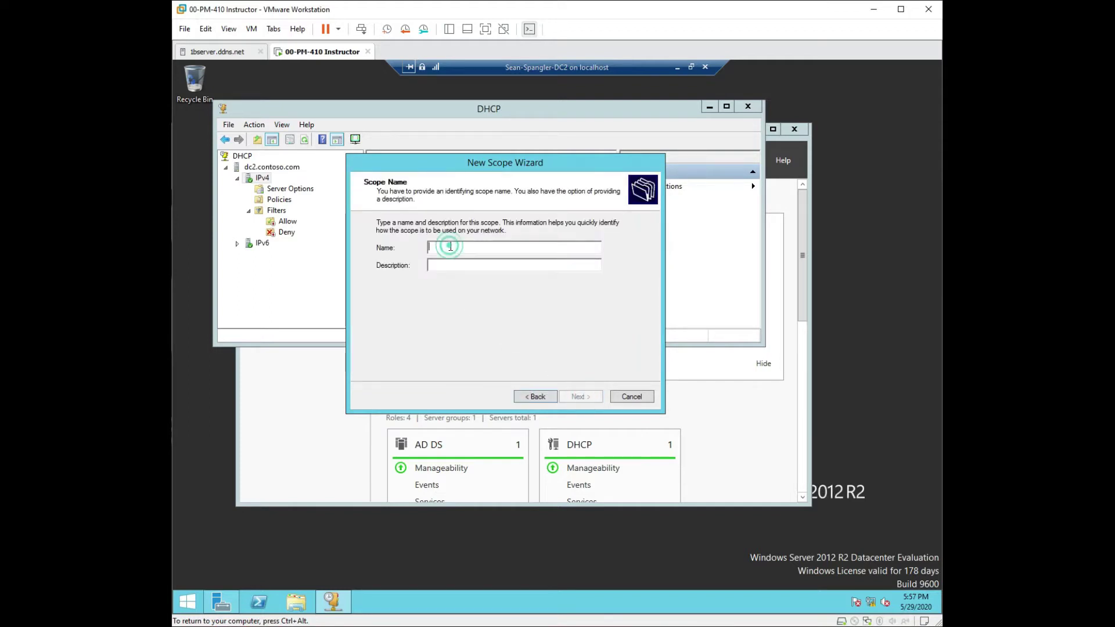
Step: Name the scope 'workstation' with description 'workstation scopes', then continue
{"action": "type", "text": "work"}
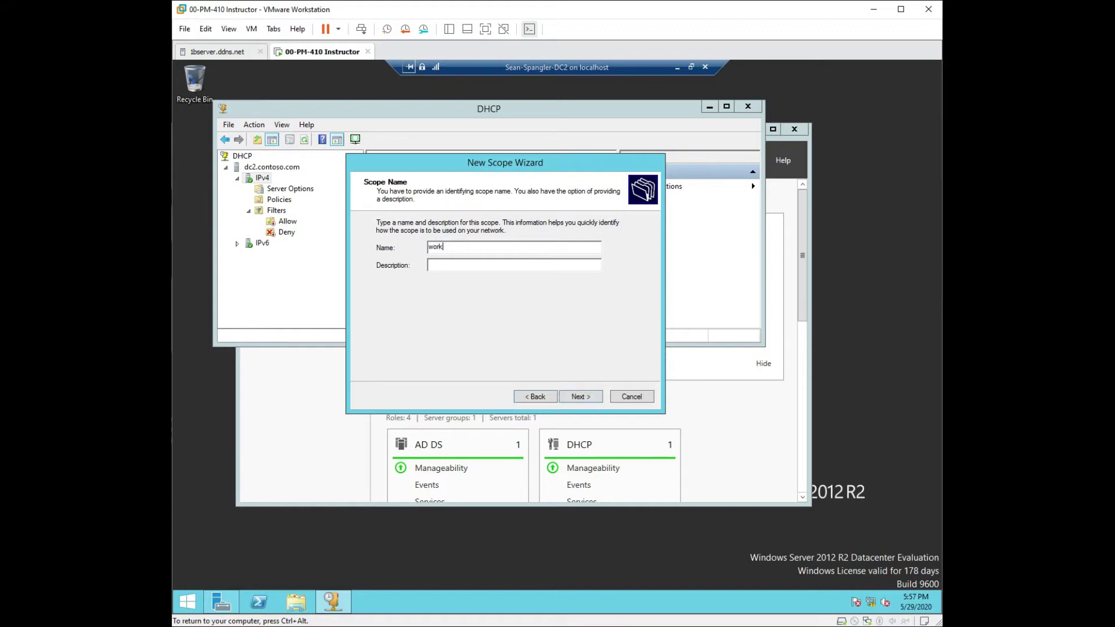
{"action": "type", "text": "station"}
{"action": "left_click", "coordinate": [476, 262]}
{"action": "left_click", "coordinate": [478, 267]}
{"action": "type", "text": "work station scopes"}
{"action": "left_click", "coordinate": [444, 262]}
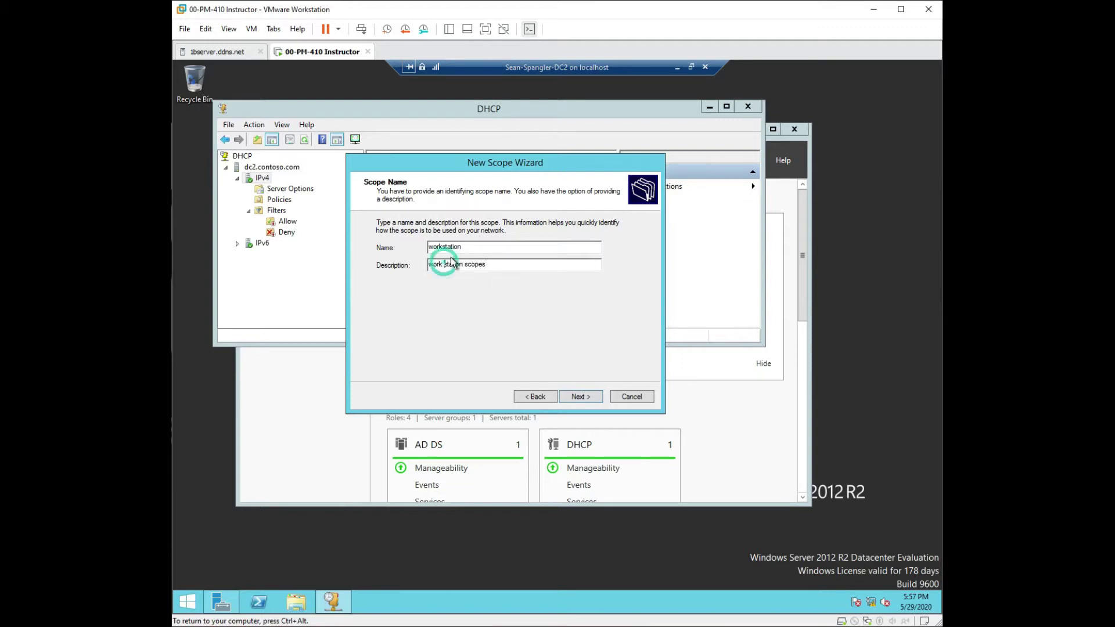
{"action": "key", "text": "BackSpace"}
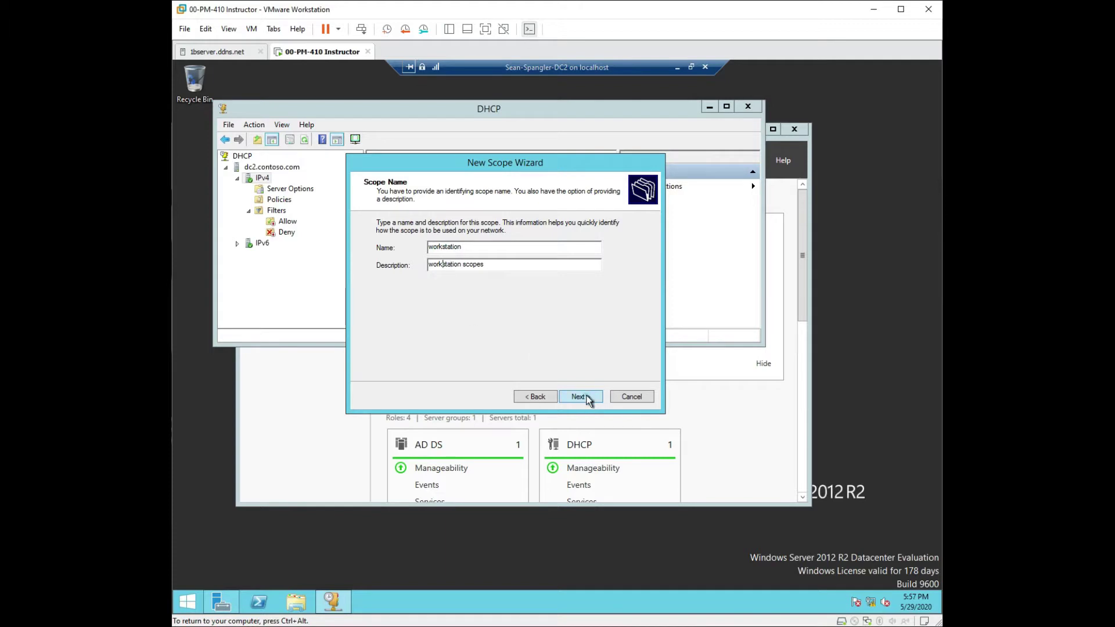
{"action": "left_click", "coordinate": [585, 397]}
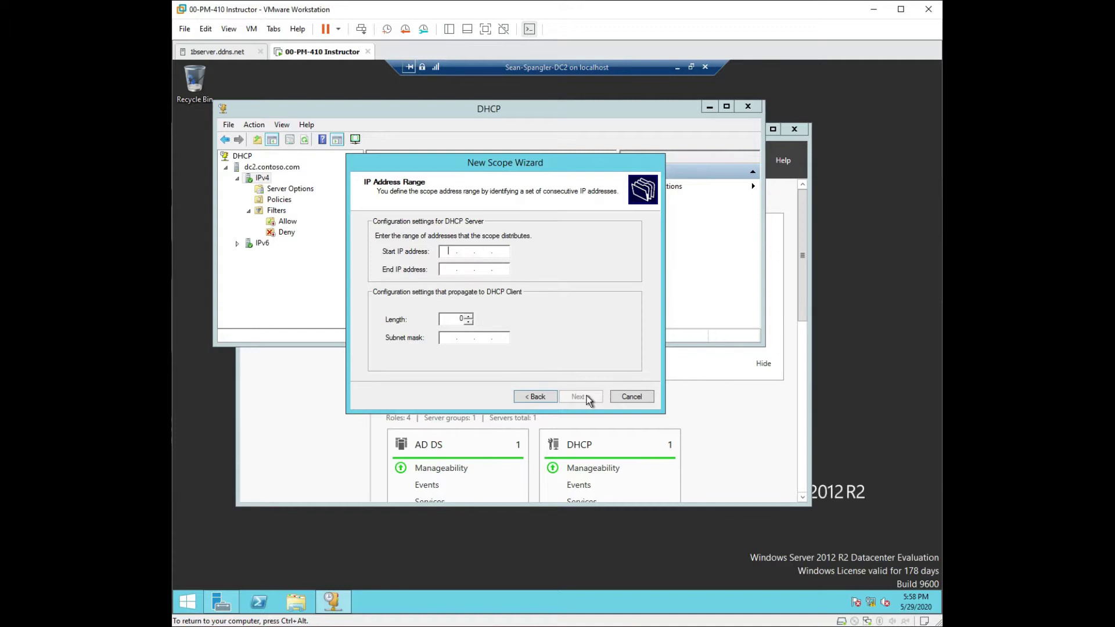
Step: Enter 10.10.10.1 as the scope's start address and 10.10.10.255 as its end address
{"action": "type", "text": "0.10.10"}
{"action": "left_click", "coordinate": [451, 269]}
{"action": "type", "text": "10.10.10."}
{"action": "type", "text": "255"}
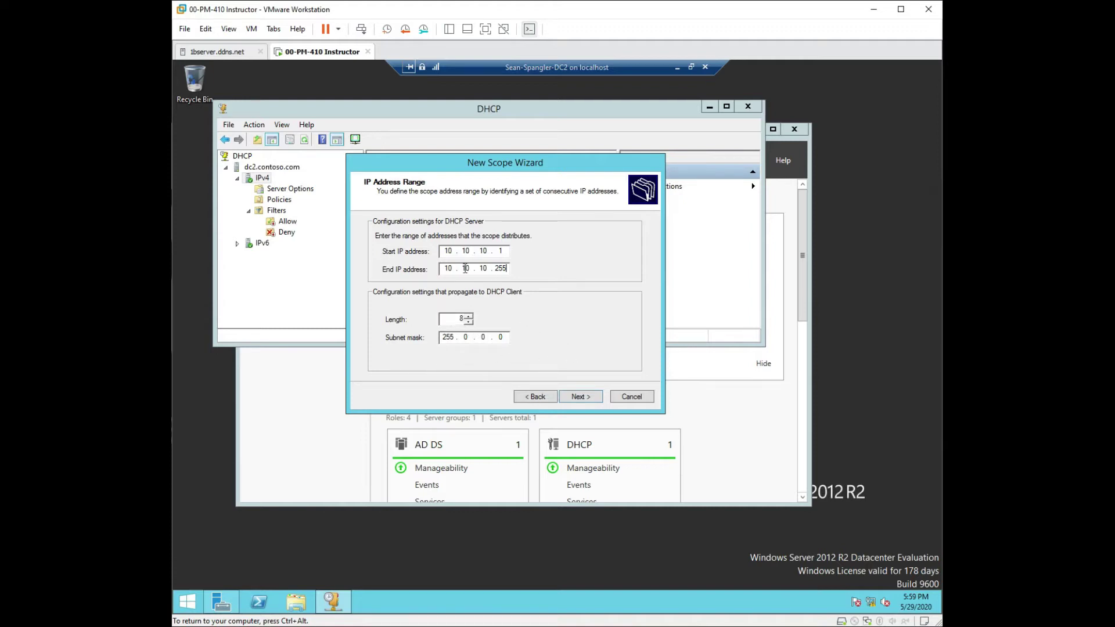
{"action": "double_click", "coordinate": [452, 341]}
{"action": "left_click", "coordinate": [455, 321]}
Step: Step the scope's prefix length up from 8 to 24
{"action": "left_click", "coordinate": [469, 317]}
{"action": "left_click", "coordinate": [469, 316]}
{"action": "left_click", "coordinate": [470, 316]}
{"action": "left_click", "coordinate": [470, 317]}
{"action": "left_click", "coordinate": [470, 316]}
{"action": "left_click", "coordinate": [470, 316]}
{"action": "left_click", "coordinate": [469, 316]}
{"action": "left_click", "coordinate": [470, 316]}
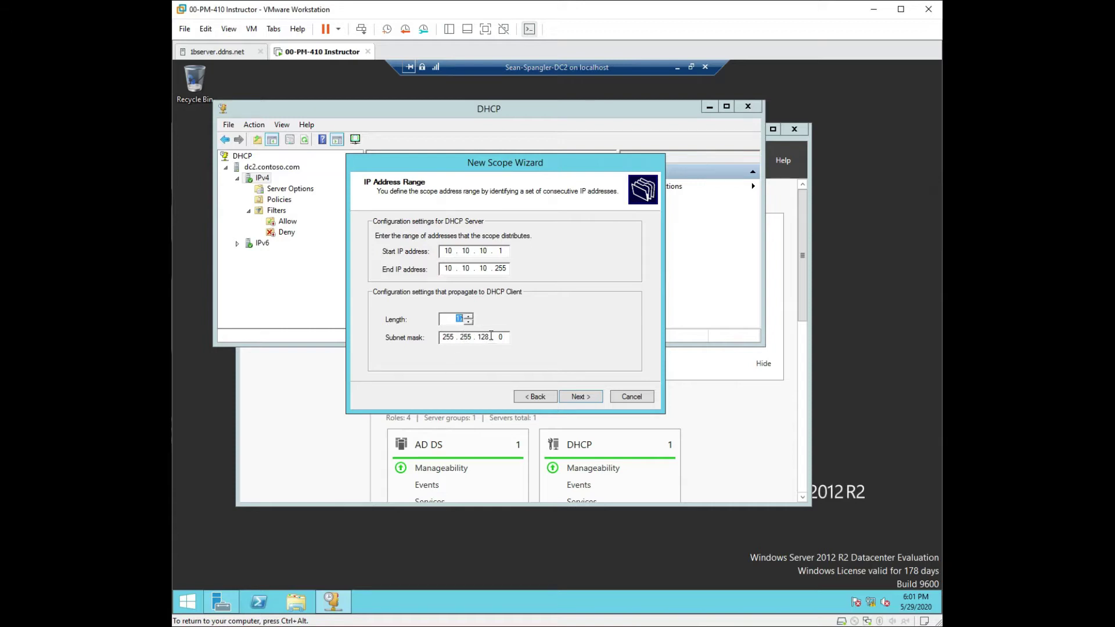
{"action": "left_click", "coordinate": [470, 316]}
{"action": "left_click", "coordinate": [470, 317]}
{"action": "left_click", "coordinate": [470, 316]}
{"action": "left_click", "coordinate": [470, 316]}
{"action": "left_click", "coordinate": [470, 316]}
{"action": "left_click", "coordinate": [469, 316]}
Step: Set the prefix length back to 8 and continue to the Add Exclusions and Delay page
{"action": "left_click", "coordinate": [469, 322]}
{"action": "left_click", "coordinate": [469, 321]}
{"action": "left_click", "coordinate": [468, 321]}
{"action": "left_click", "coordinate": [468, 322]}
{"action": "left_click", "coordinate": [468, 321]}
{"action": "left_click", "coordinate": [468, 322]}
{"action": "left_click", "coordinate": [468, 322]}
{"action": "left_click", "coordinate": [468, 322]}
{"action": "left_click", "coordinate": [468, 322]}
{"action": "left_click", "coordinate": [468, 321]}
{"action": "left_click", "coordinate": [469, 322]}
{"action": "left_click", "coordinate": [469, 316]}
{"action": "left_click", "coordinate": [469, 316]}
{"action": "left_click", "coordinate": [593, 398]}
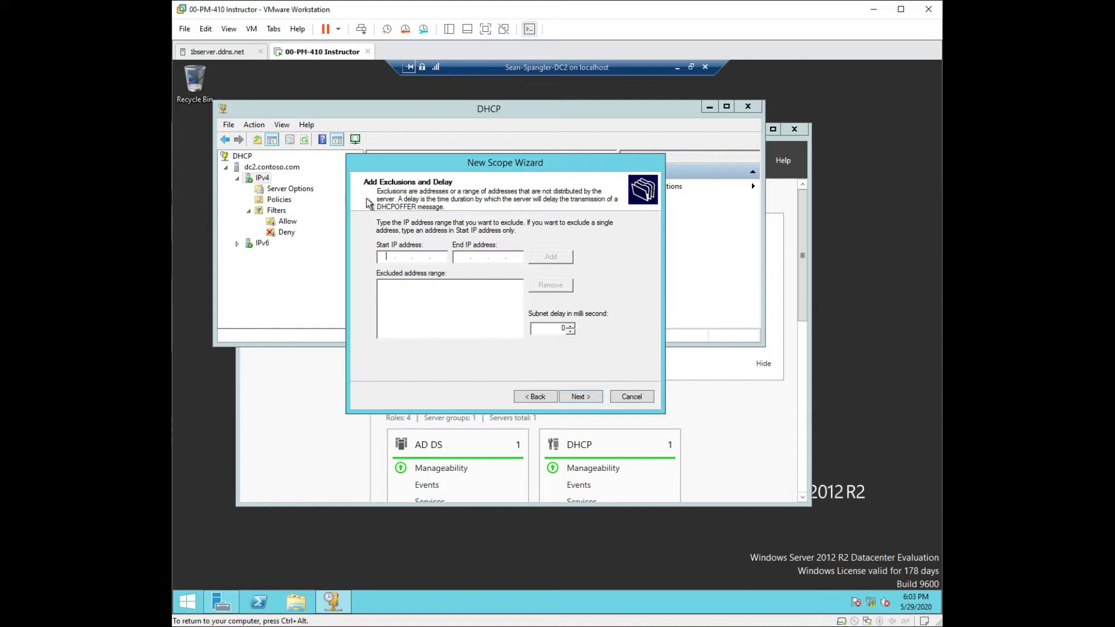
Step: Skip adding exclusions and accept the default lease duration to reach Configure DHCP Options
{"action": "left_click", "coordinate": [587, 400]}
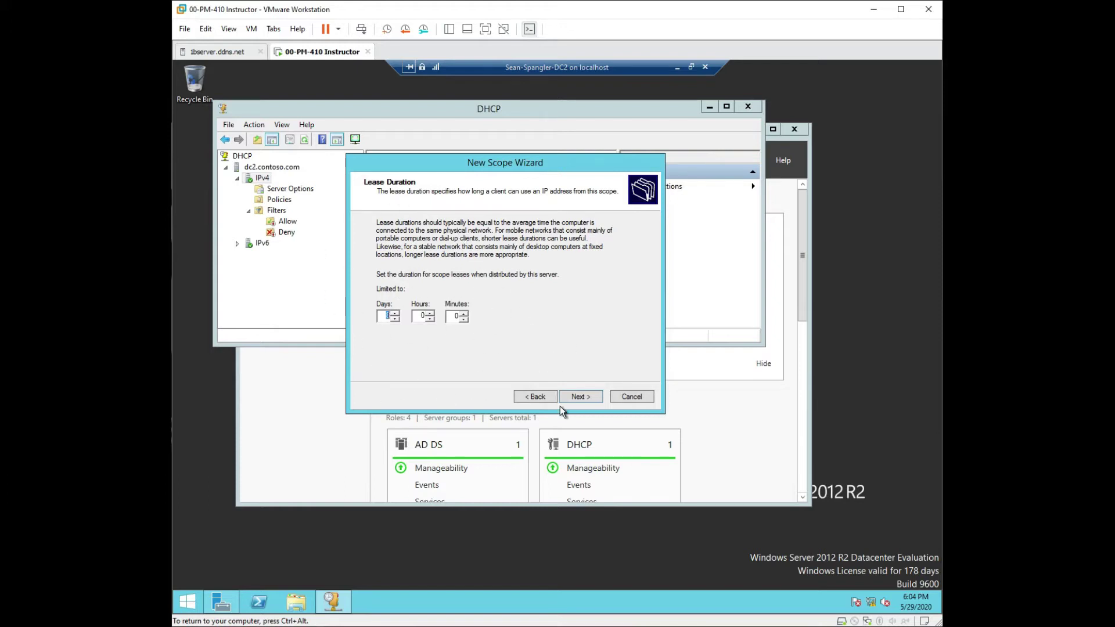
{"action": "left_click", "coordinate": [594, 398]}
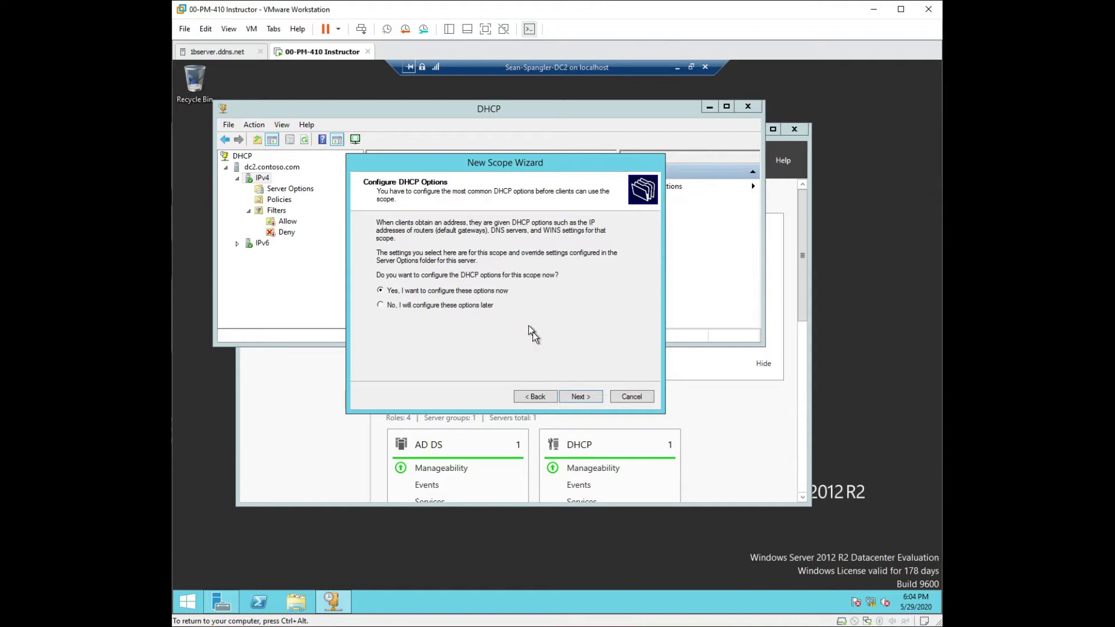
Step: Pass the Router (default gateway) page without adding a gateway, reaching Domain Name and DNS Servers
{"action": "left_click", "coordinate": [581, 398]}
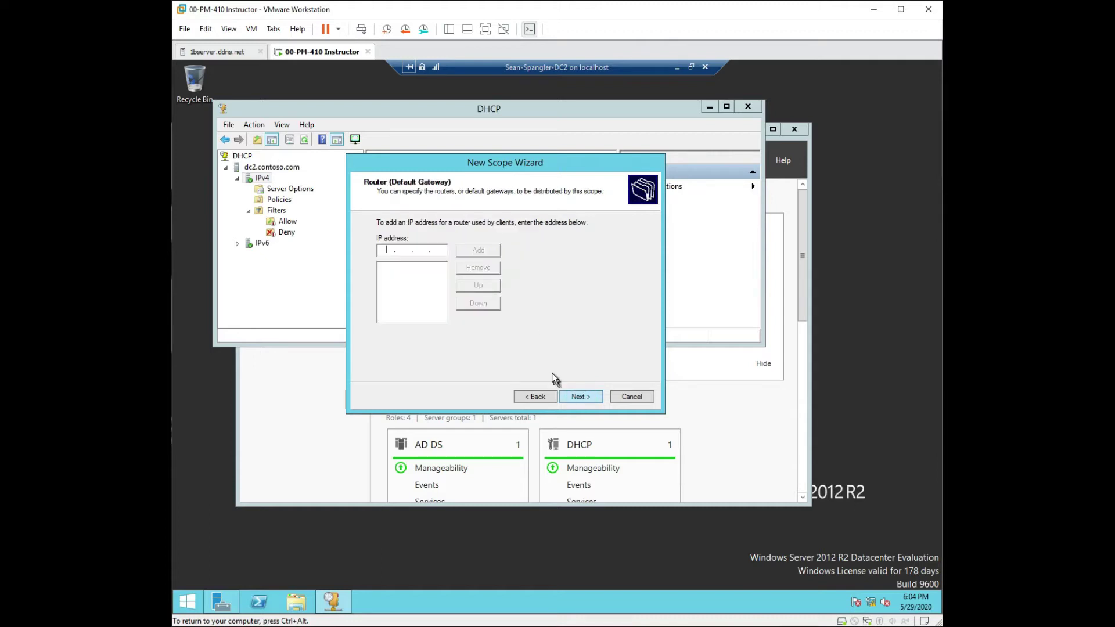
{"action": "left_click", "coordinate": [380, 250]}
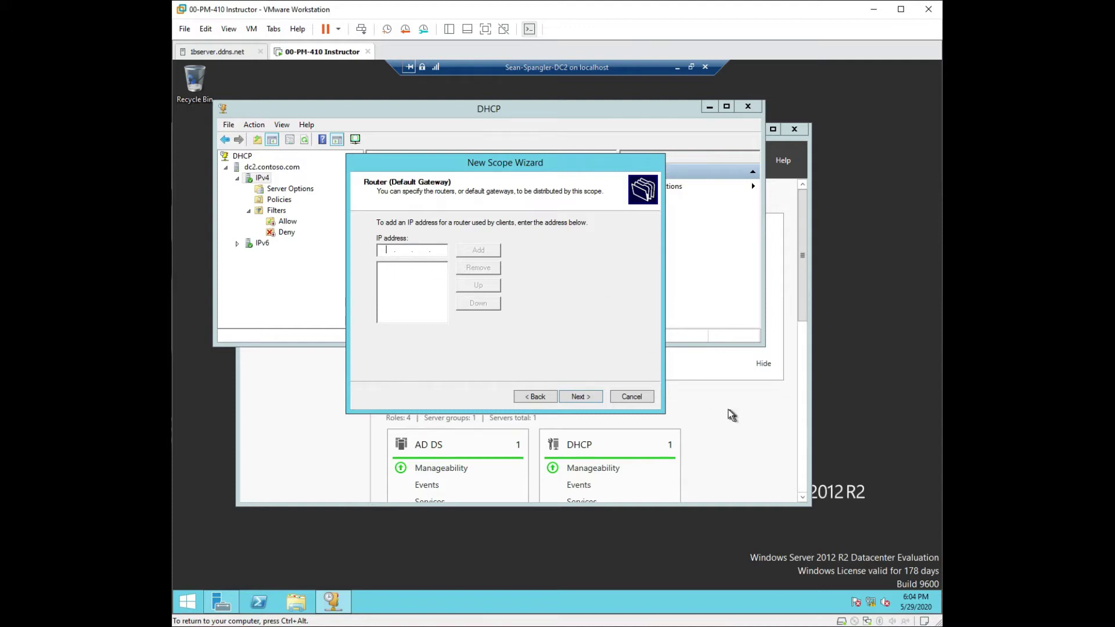
{"action": "left_click", "coordinate": [592, 396]}
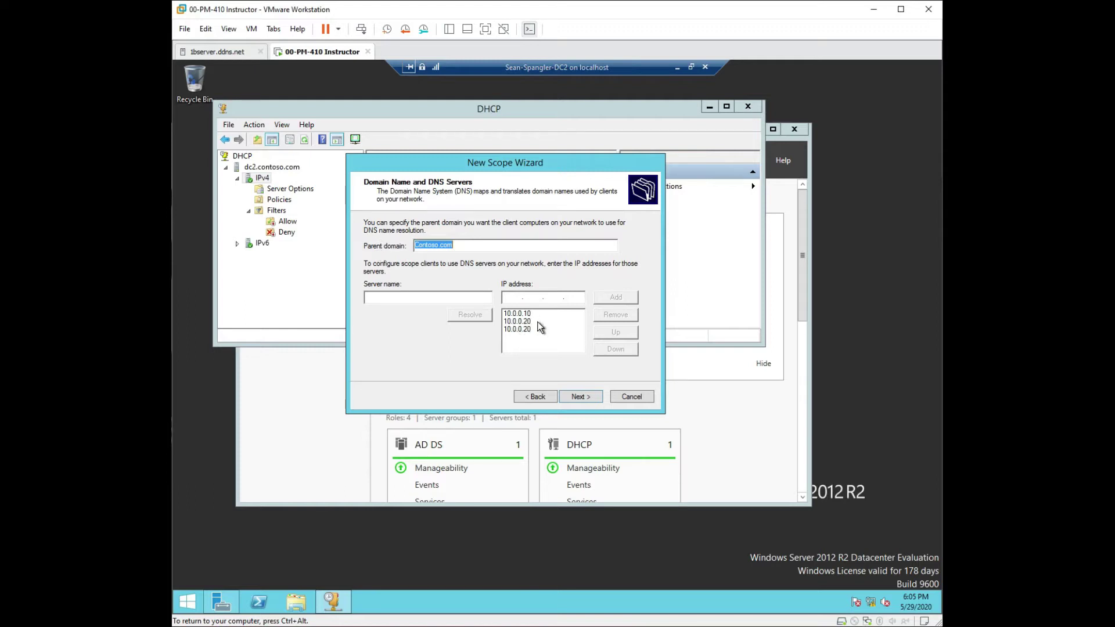
Step: Remove the second 10.0.0.20 entry from the DNS server list and continue to WINS Servers
{"action": "left_click", "coordinate": [520, 329]}
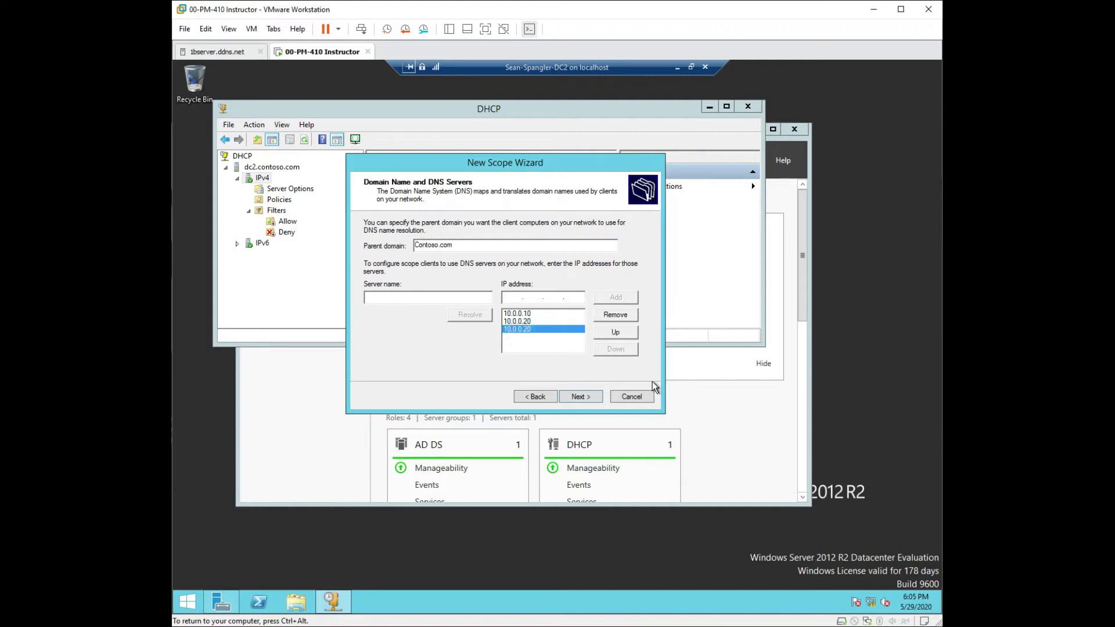
{"action": "left_click", "coordinate": [632, 317]}
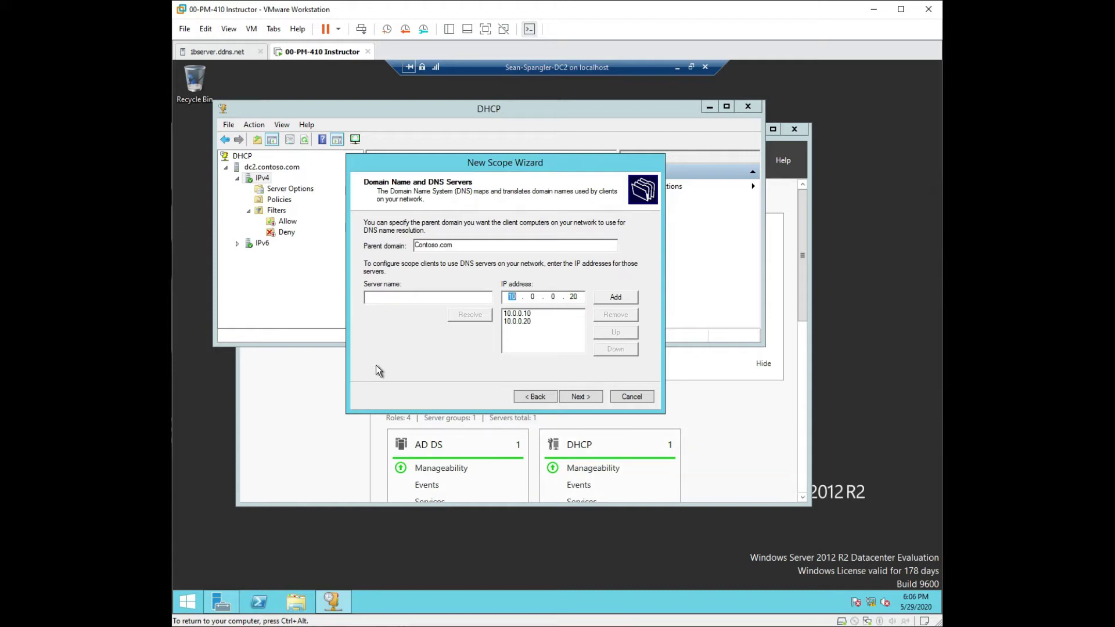
{"action": "left_click", "coordinate": [571, 397]}
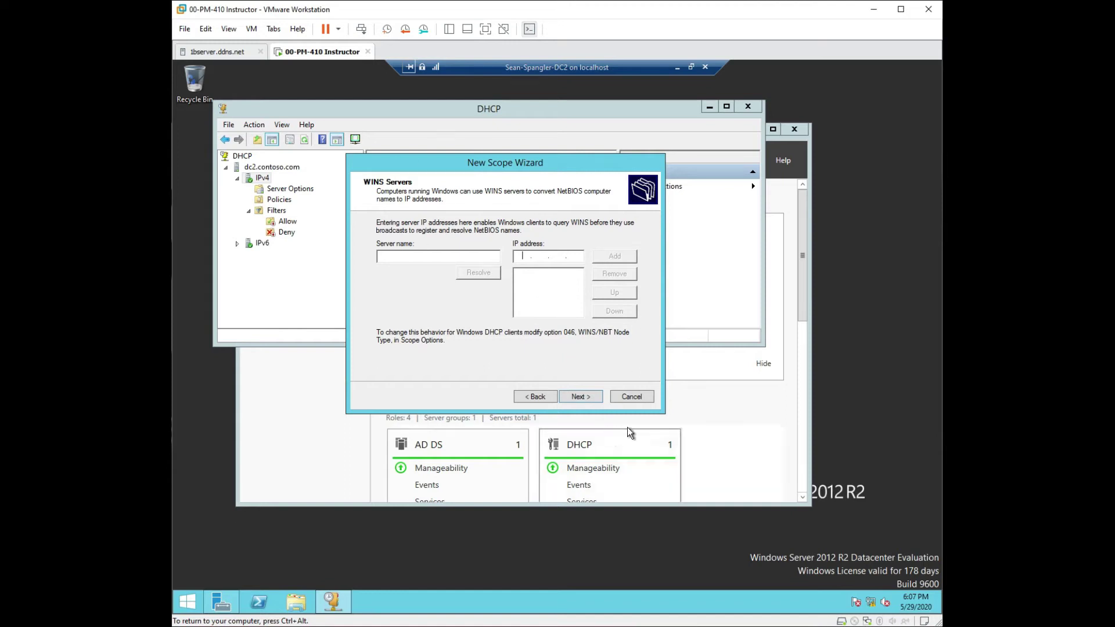
Step: Skip WINS servers, keep the scope set to activate now, and finish creating Scope [10.0.0.0] workstation
{"action": "left_click", "coordinate": [590, 398]}
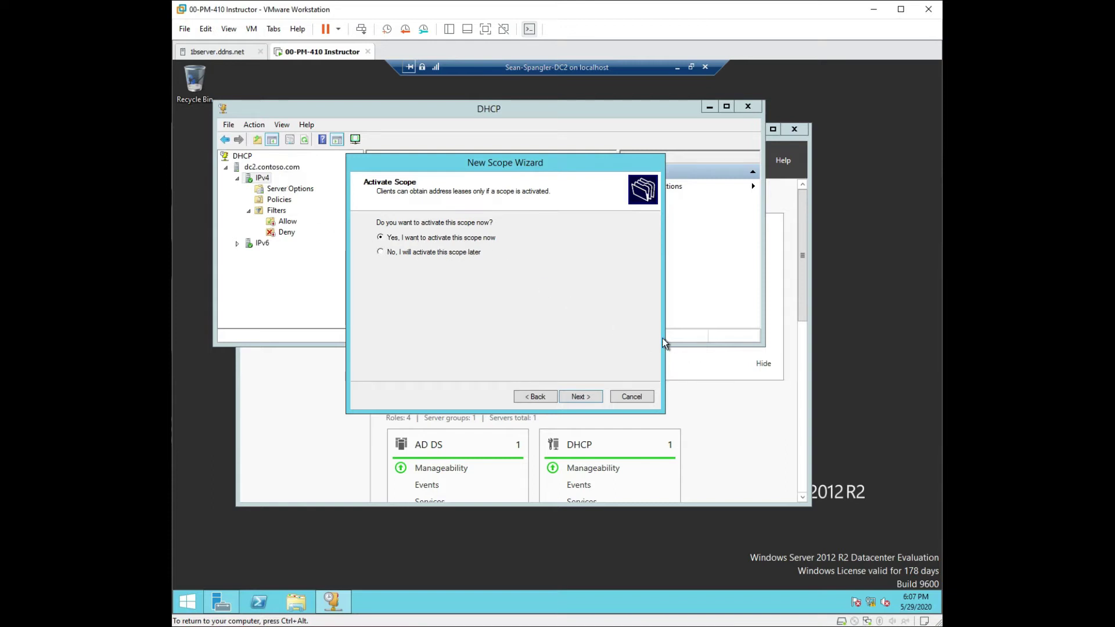
{"action": "left_click", "coordinate": [588, 402]}
{"action": "left_click", "coordinate": [579, 398]}
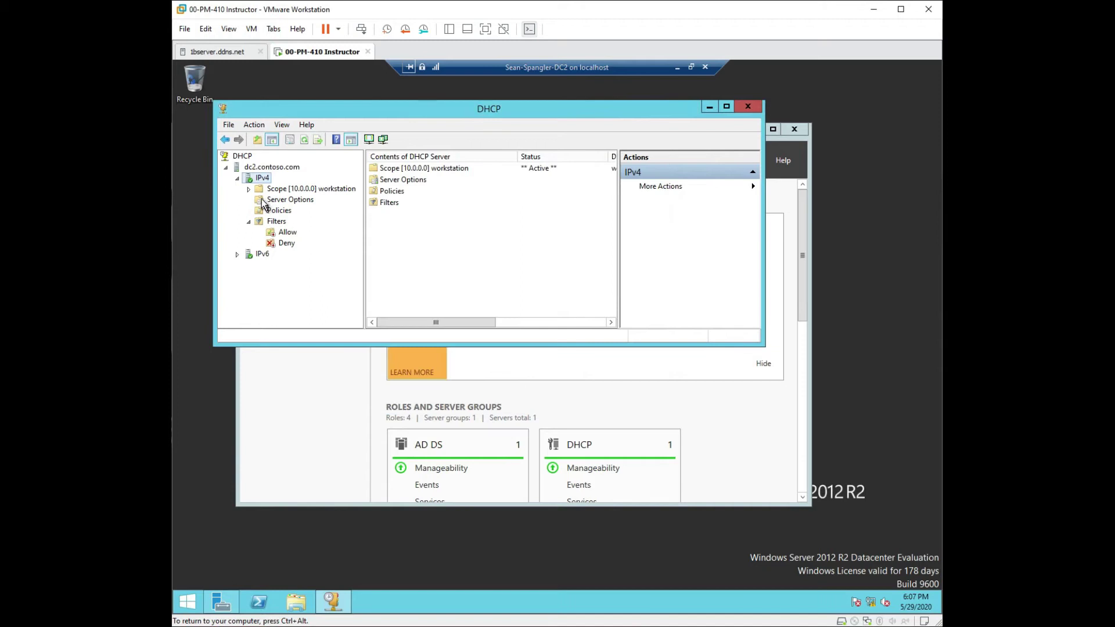
{"action": "left_click", "coordinate": [236, 170]}
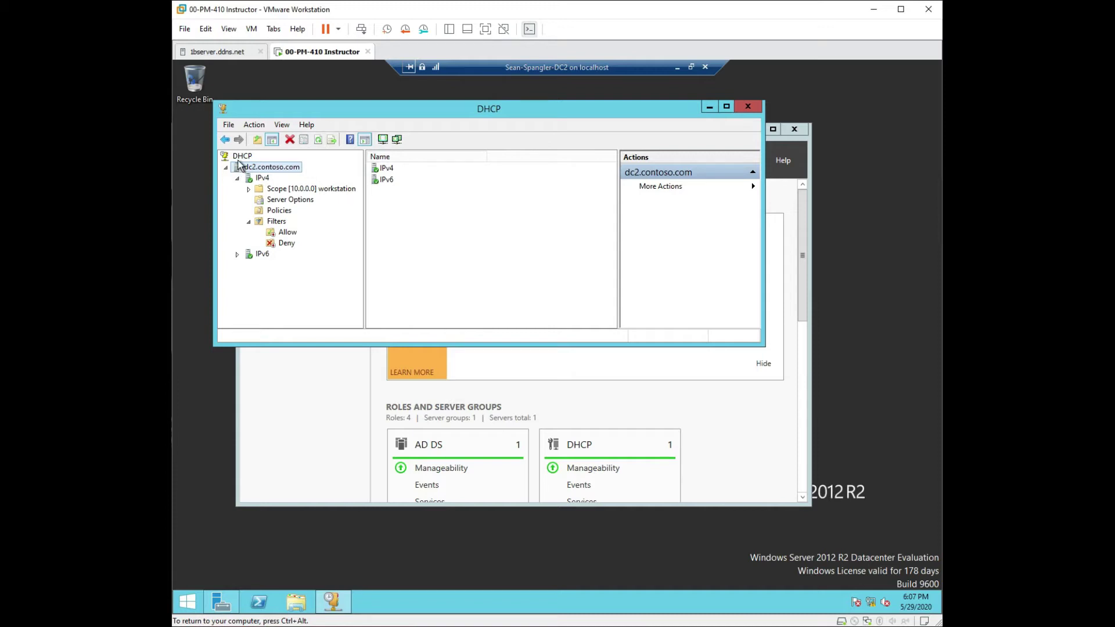
{"action": "key", "text": "super+plus"}
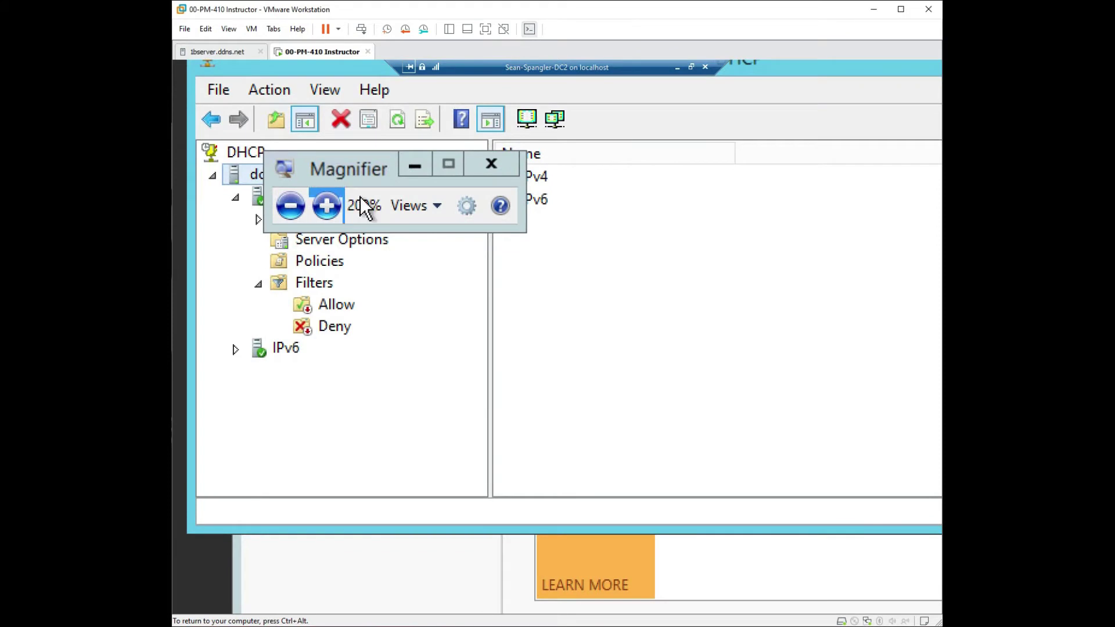
{"action": "left_click_drag", "start_coordinate": [357, 171], "coordinate": [299, 399]}
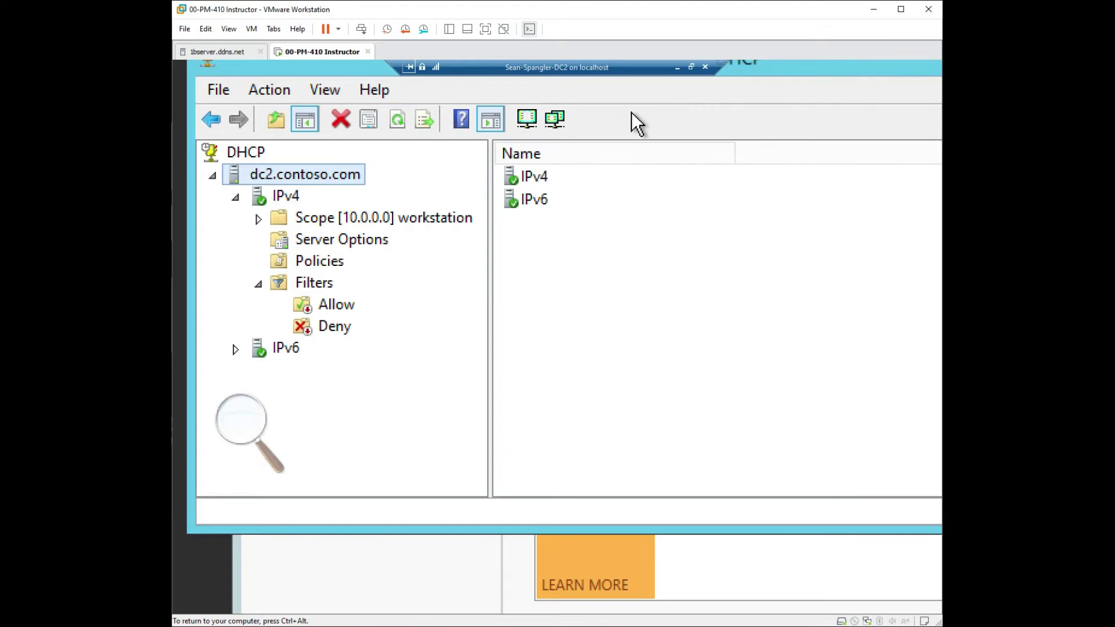
{"action": "key", "text": "super+minus"}
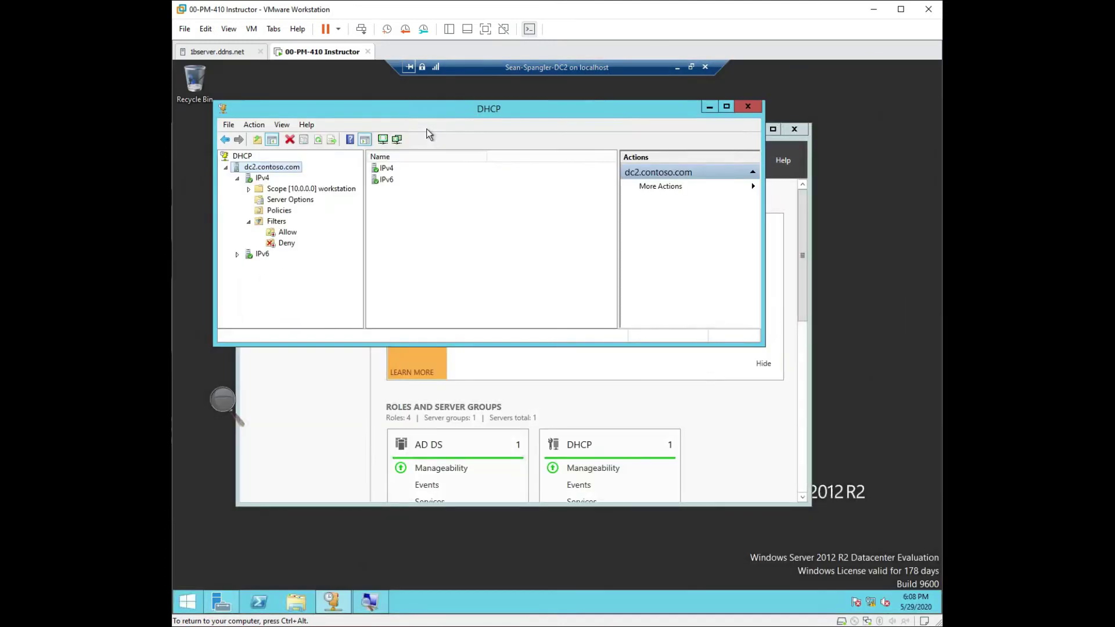
Step: Minimize the DHCP console, Server Manager and DC2 session, then open New in Hyper-V Manager's Actions pane
{"action": "left_click", "coordinate": [708, 107]}
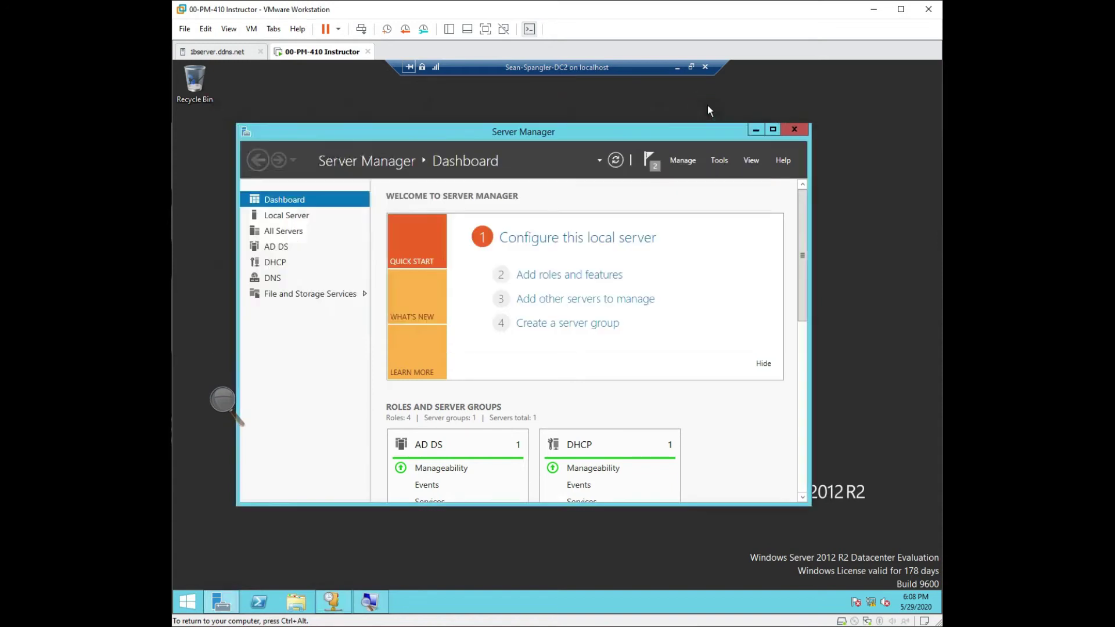
{"action": "left_click", "coordinate": [757, 129]}
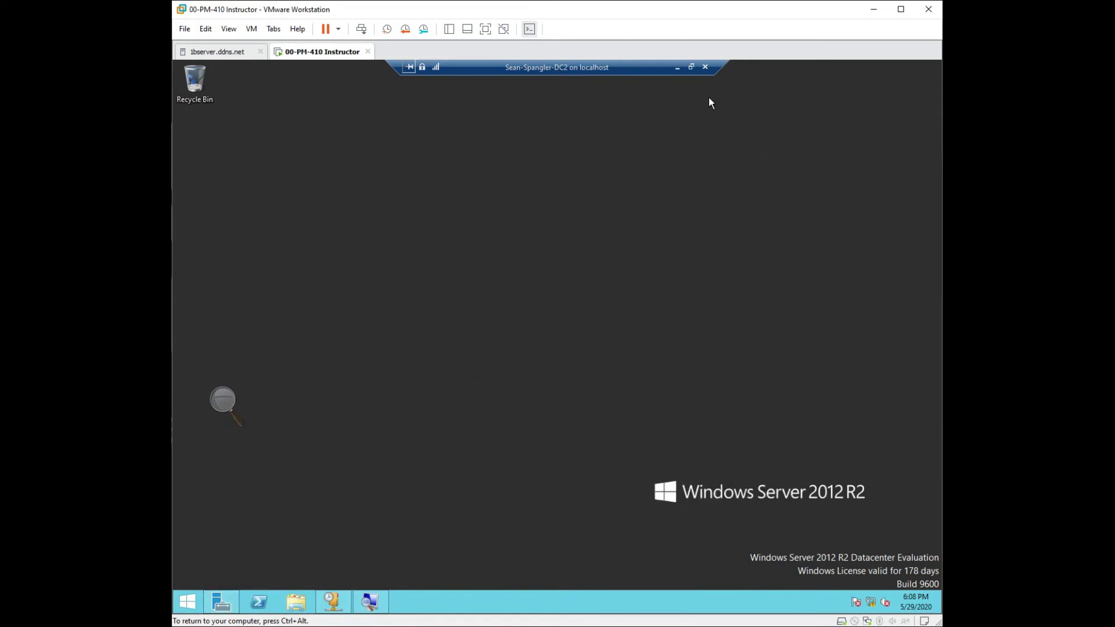
{"action": "left_click", "coordinate": [676, 68]}
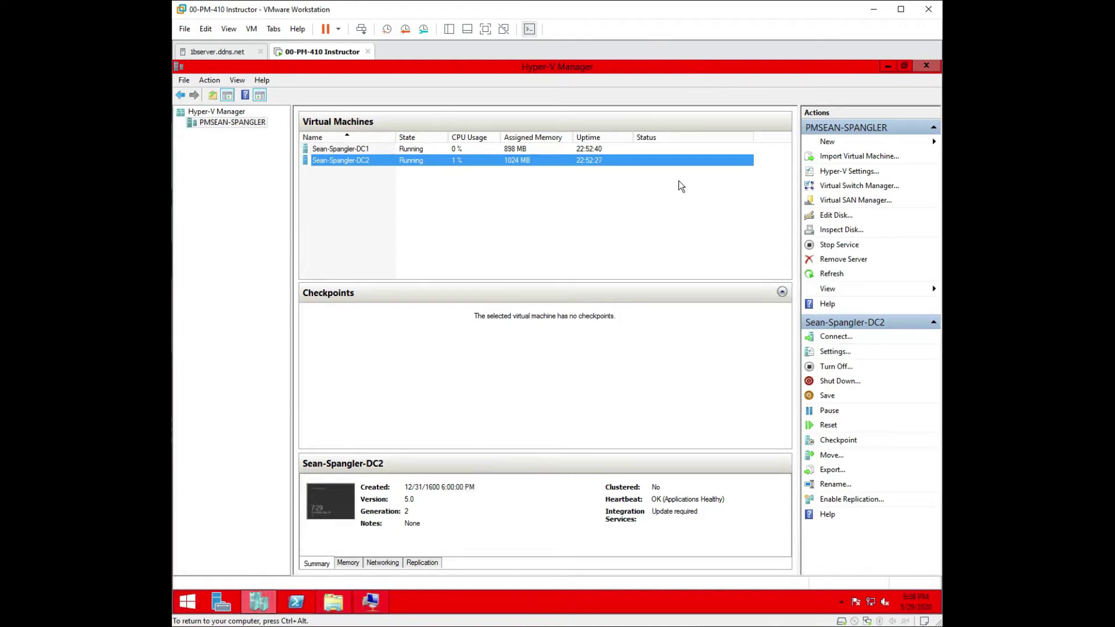
{"action": "left_click", "coordinate": [887, 68]}
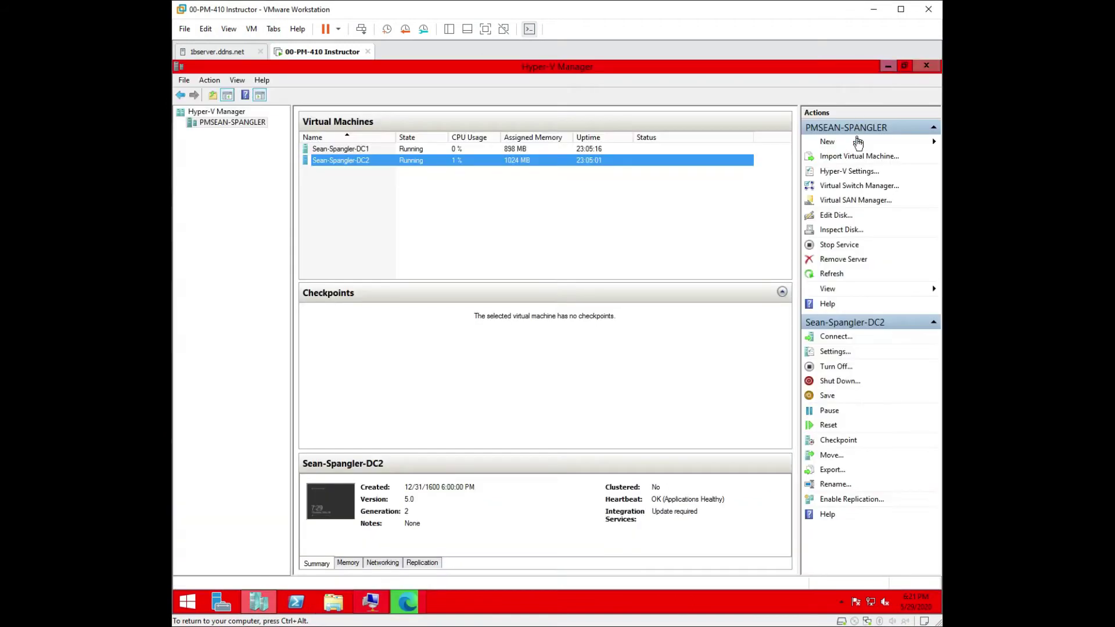
{"action": "left_click", "coordinate": [853, 143]}
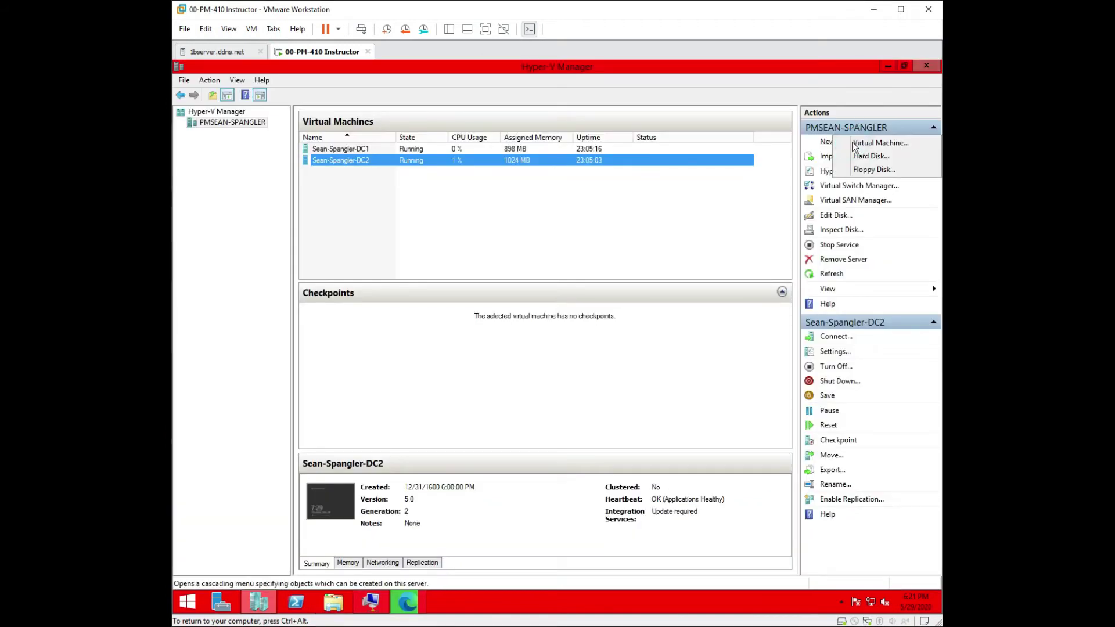
Step: Start a new virtual machine named 'Test Bench'
{"action": "left_click", "coordinate": [854, 144]}
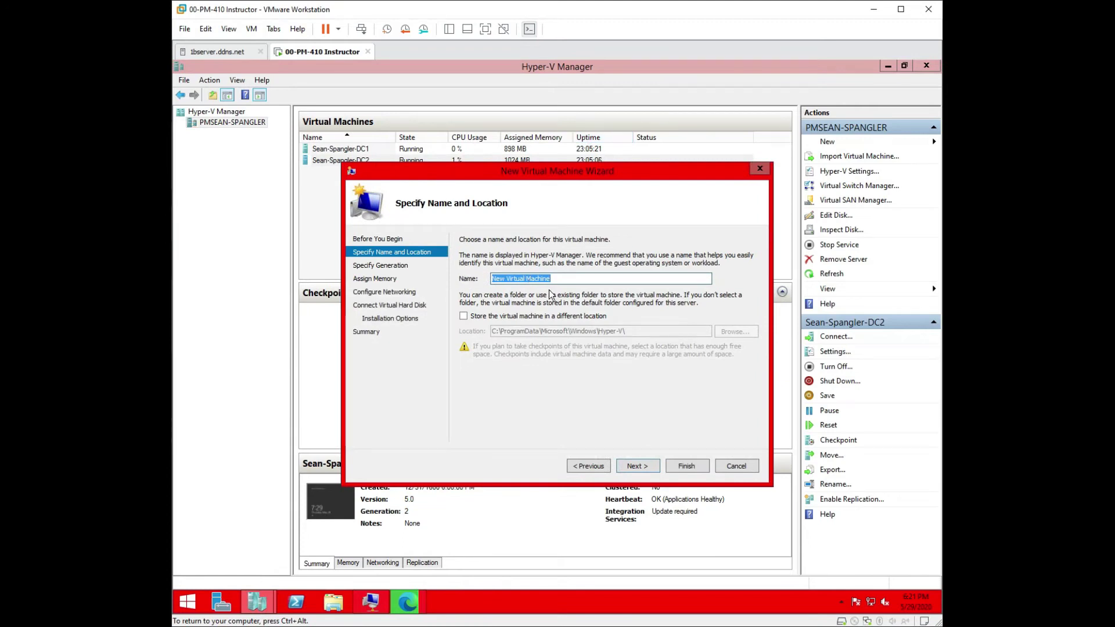
{"action": "type", "text": "test bench"}
{"action": "left_click", "coordinate": [508, 278]}
{"action": "key", "text": "BackSpace"}
{"action": "type", "text": "Bench"}
{"action": "left_click", "coordinate": [496, 279]}
{"action": "key", "text": "BackSpace"}
{"action": "type", "text": "Test Bench"}
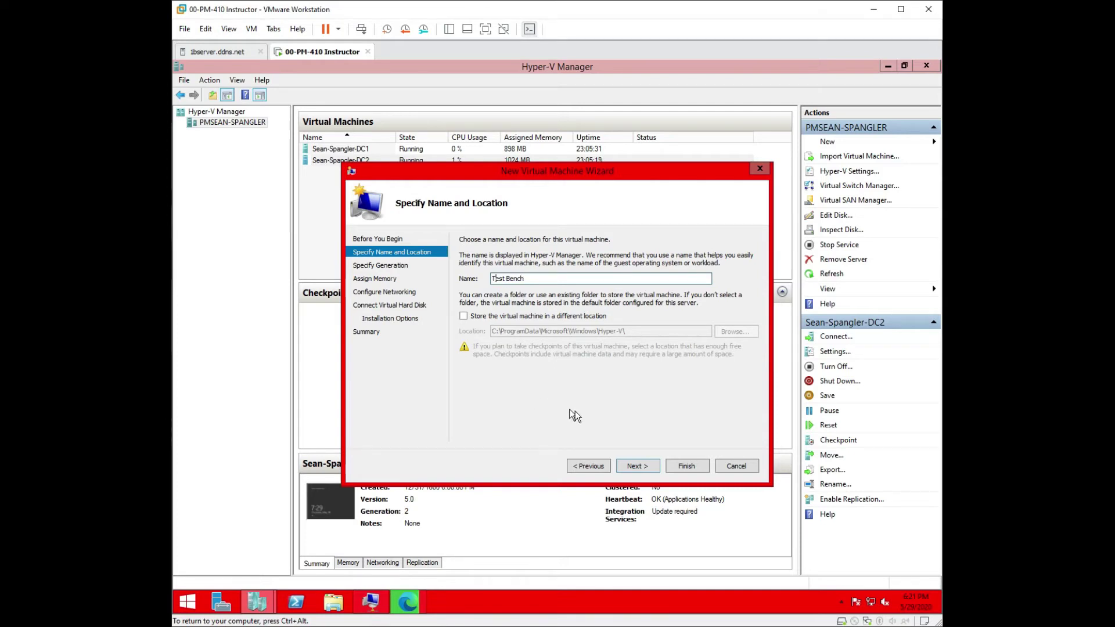
Step: Choose Generation 2, 2048 MB dynamic memory, the Intel Gigabit virtual switch, and attach a disk later
{"action": "left_click", "coordinate": [637, 465]}
{"action": "left_click", "coordinate": [636, 466]}
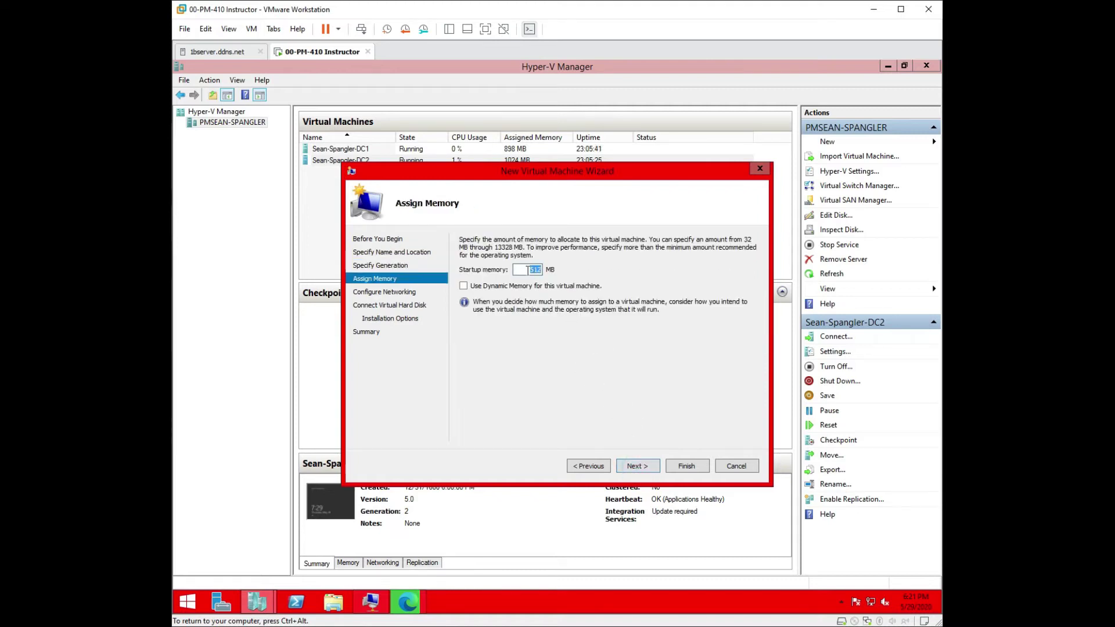
{"action": "type", "text": "2048"}
{"action": "left_click", "coordinate": [464, 285]}
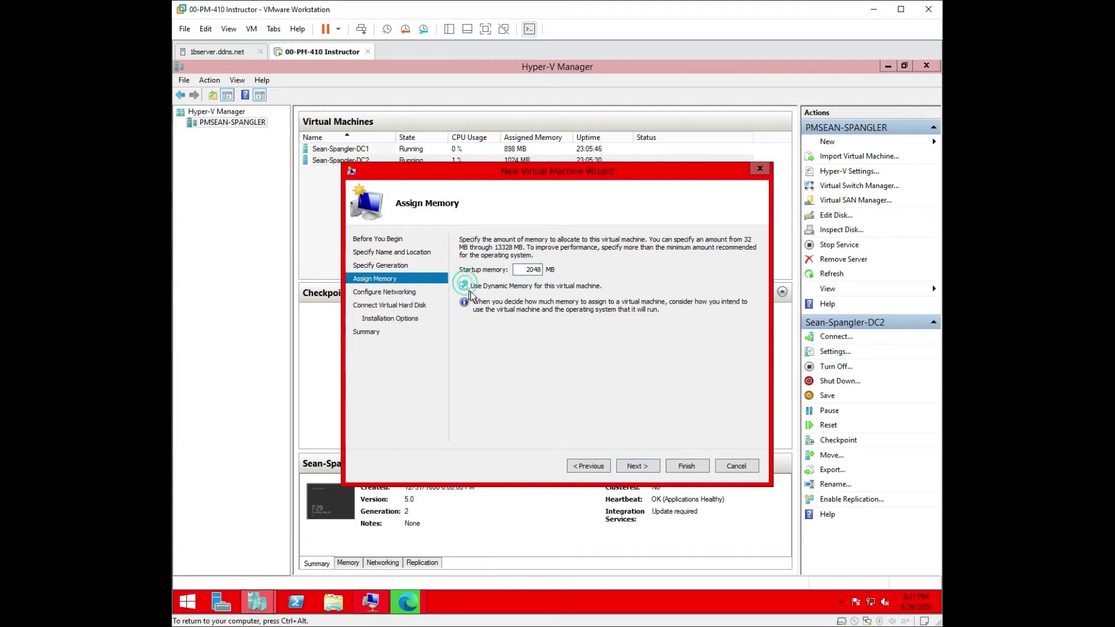
{"action": "left_click", "coordinate": [637, 466]}
{"action": "left_click", "coordinate": [614, 265]}
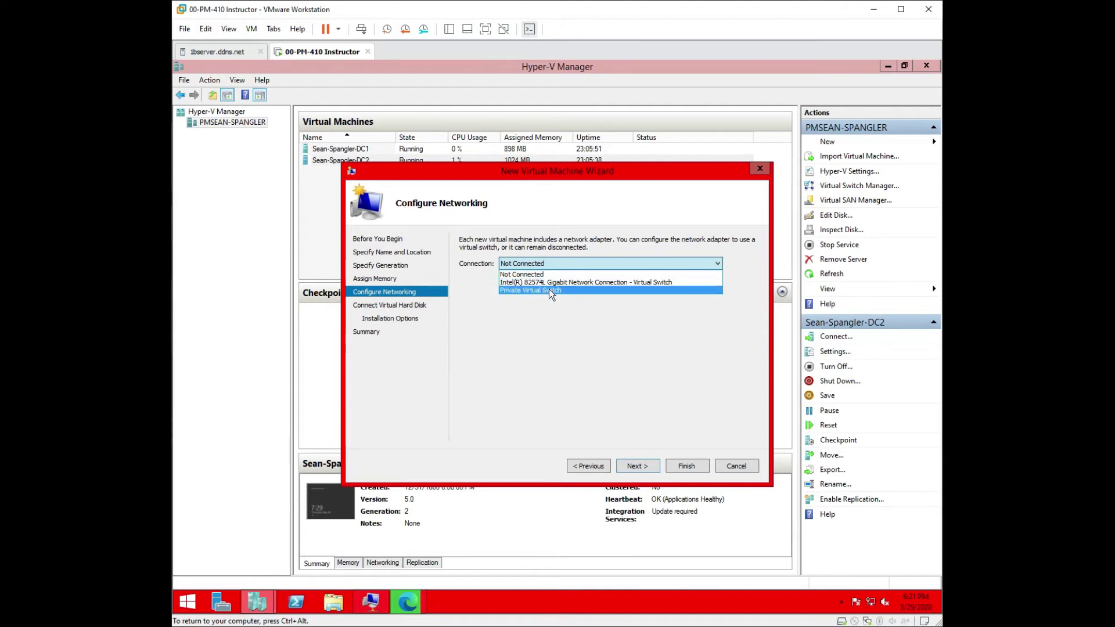
{"action": "left_click", "coordinate": [550, 283]}
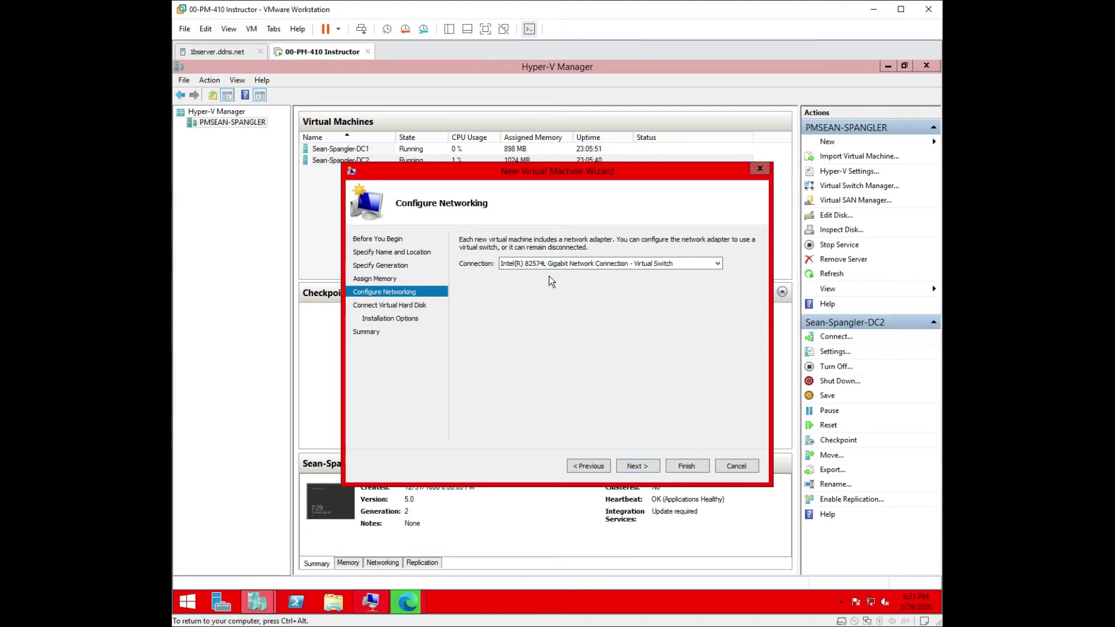
{"action": "left_click", "coordinate": [637, 466]}
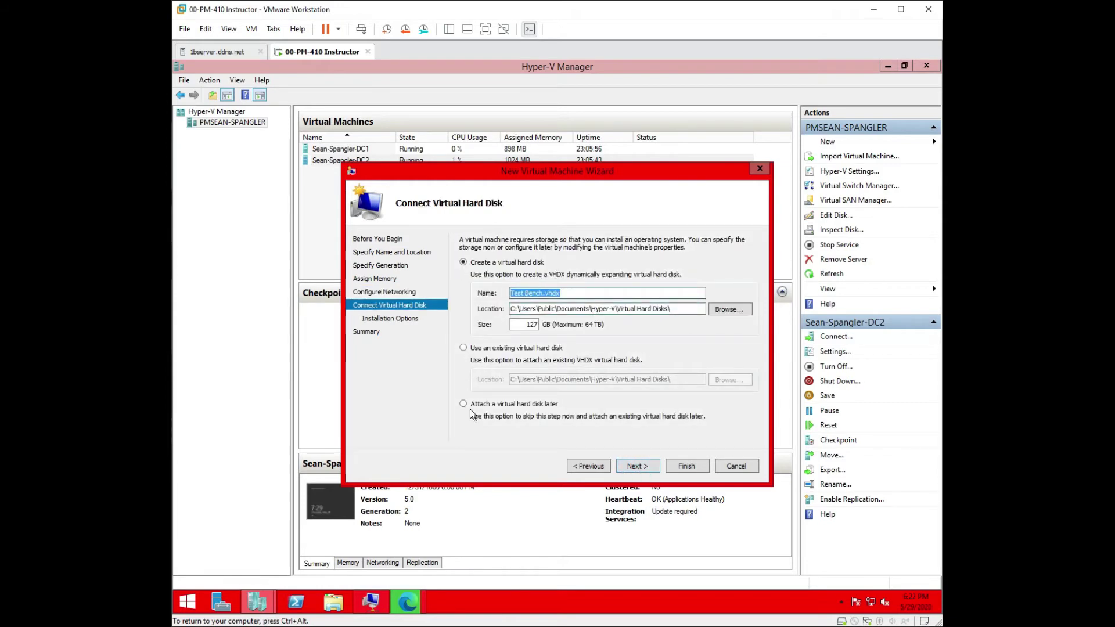
{"action": "left_click", "coordinate": [462, 404]}
{"action": "left_click", "coordinate": [638, 465]}
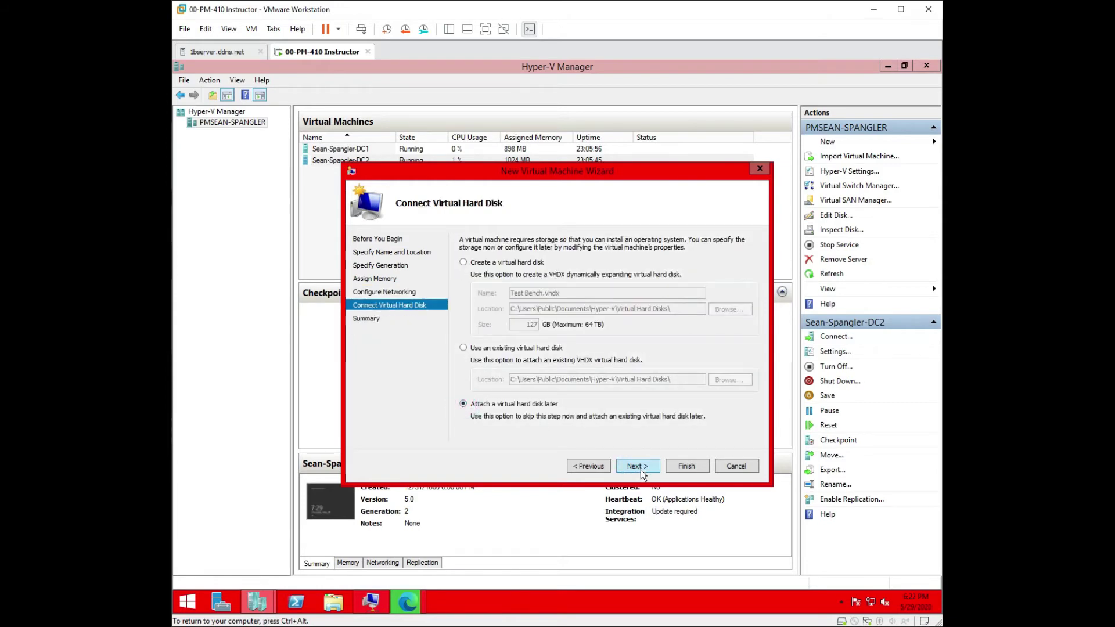
{"action": "left_click", "coordinate": [686, 466]}
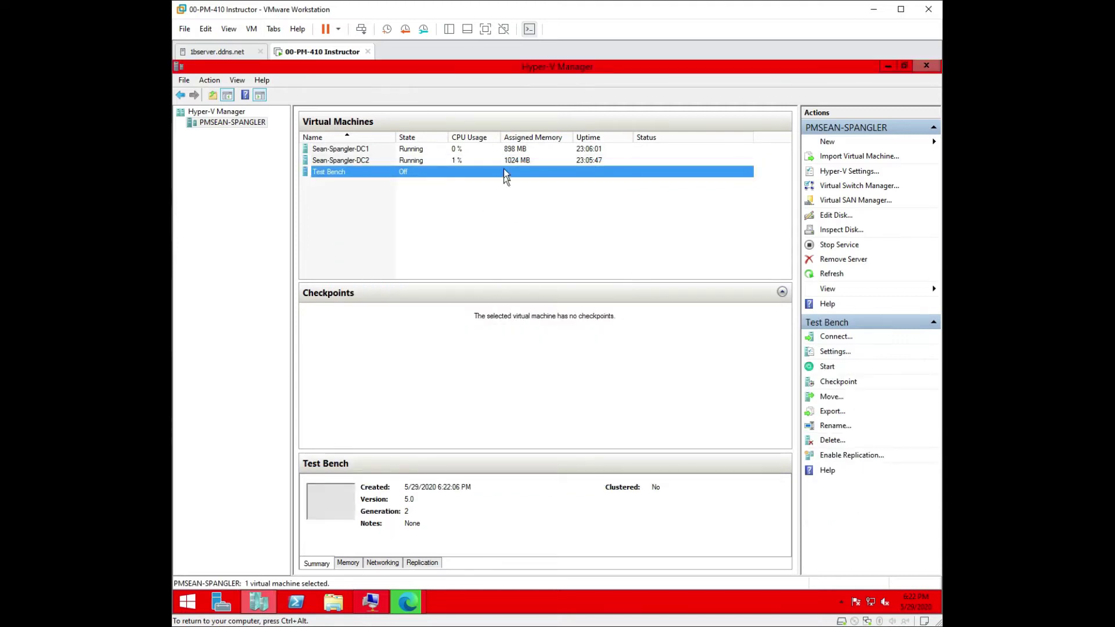
Step: In Test Bench's settings, add a new hard drive to the SCSI controller
{"action": "right_click", "coordinate": [390, 174]}
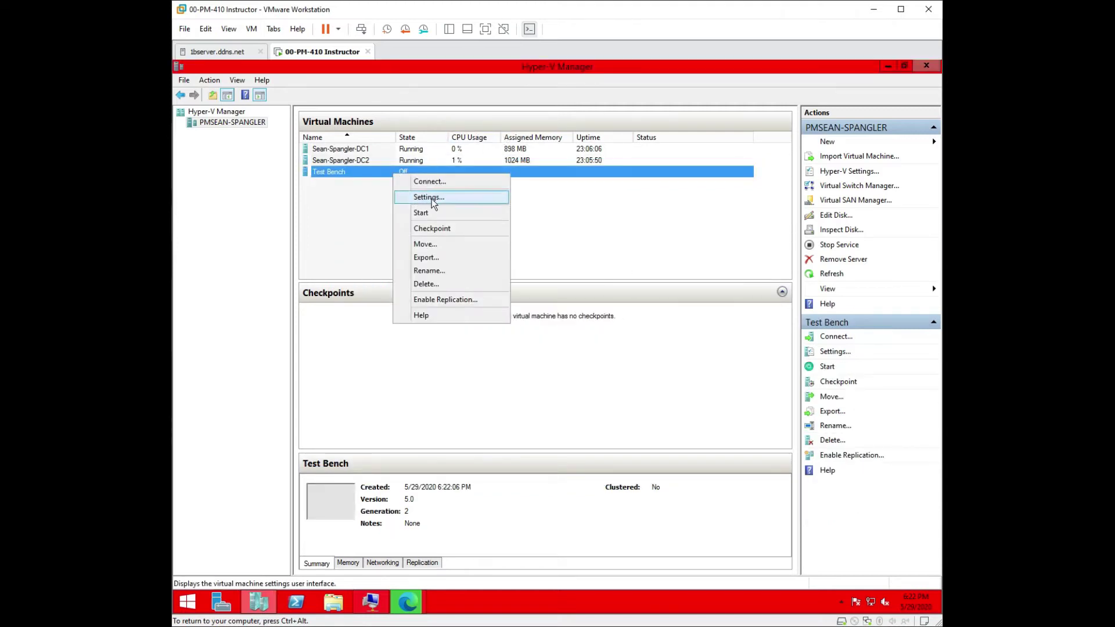
{"action": "left_click", "coordinate": [430, 197]}
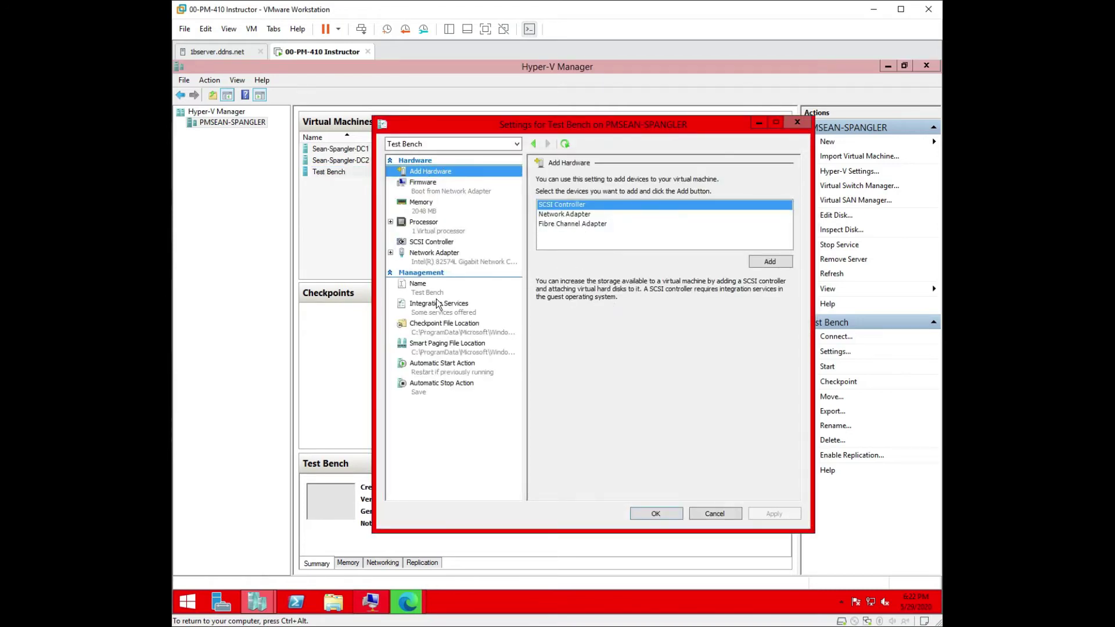
{"action": "left_click", "coordinate": [444, 264]}
{"action": "left_click", "coordinate": [408, 242]}
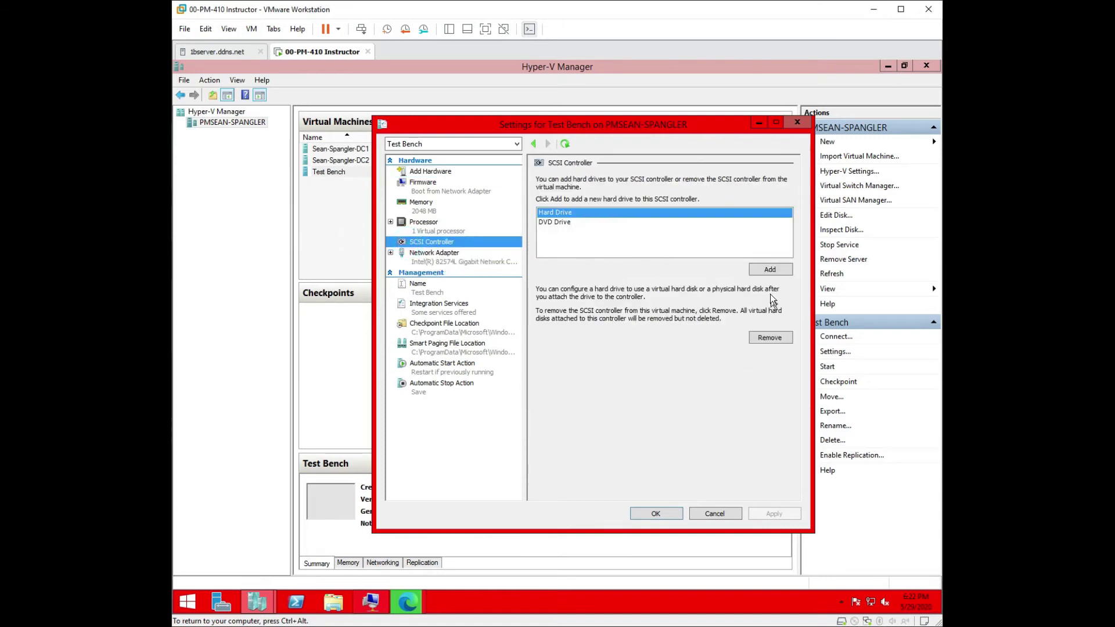
{"action": "left_click", "coordinate": [767, 271]}
{"action": "left_click", "coordinate": [608, 297]}
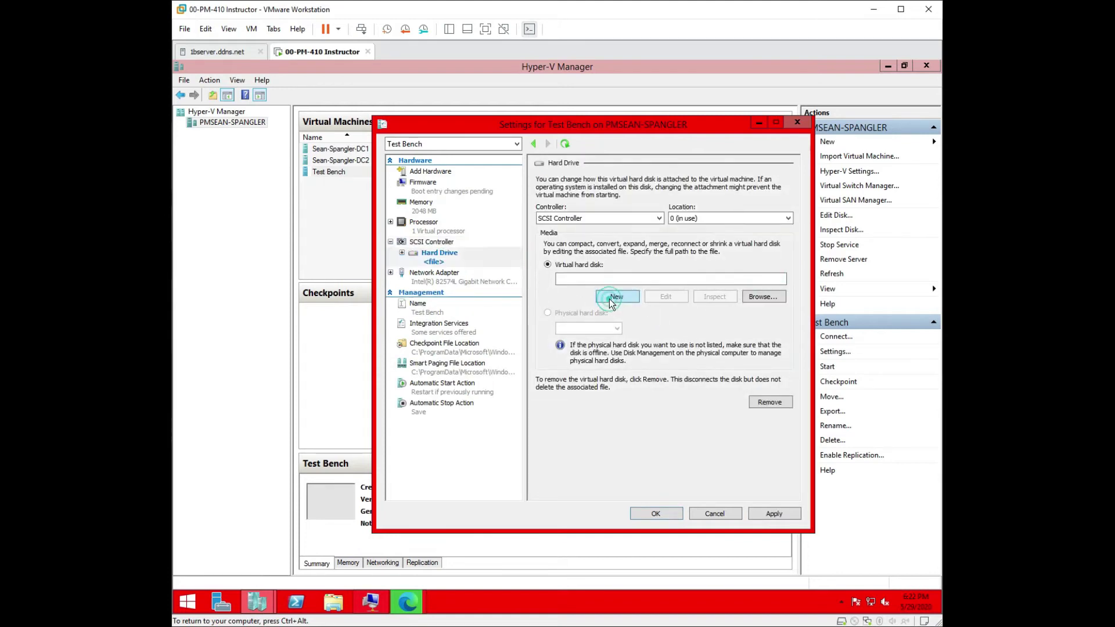
Step: Create differencing disk 'test bench' with parent Base.vhdx, then apply and save the settings
{"action": "left_click", "coordinate": [683, 468]}
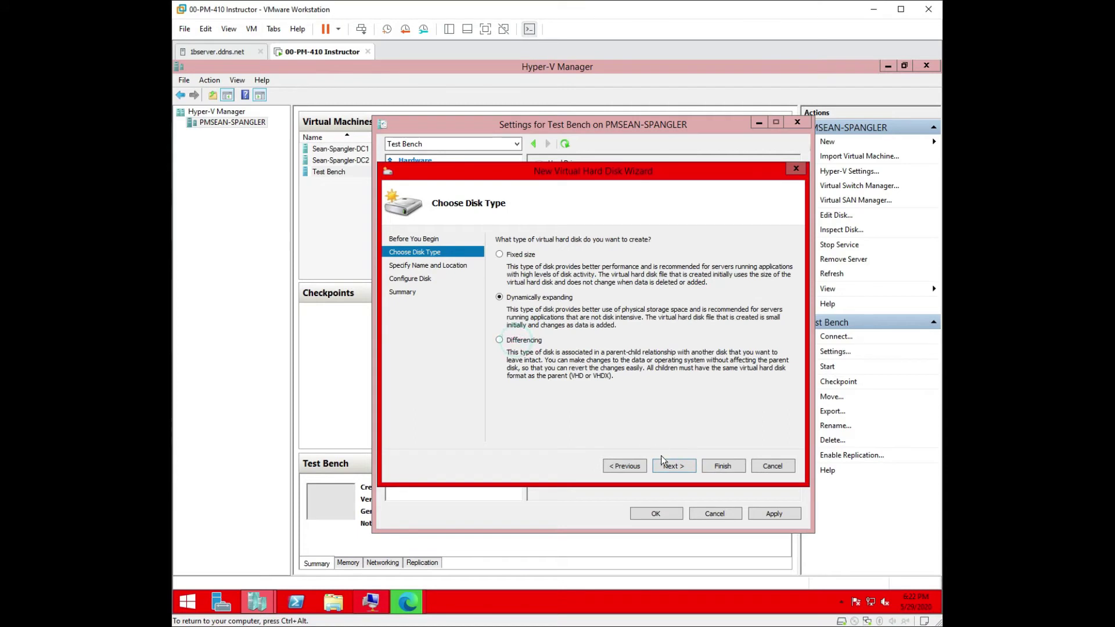
{"action": "left_click", "coordinate": [499, 340]}
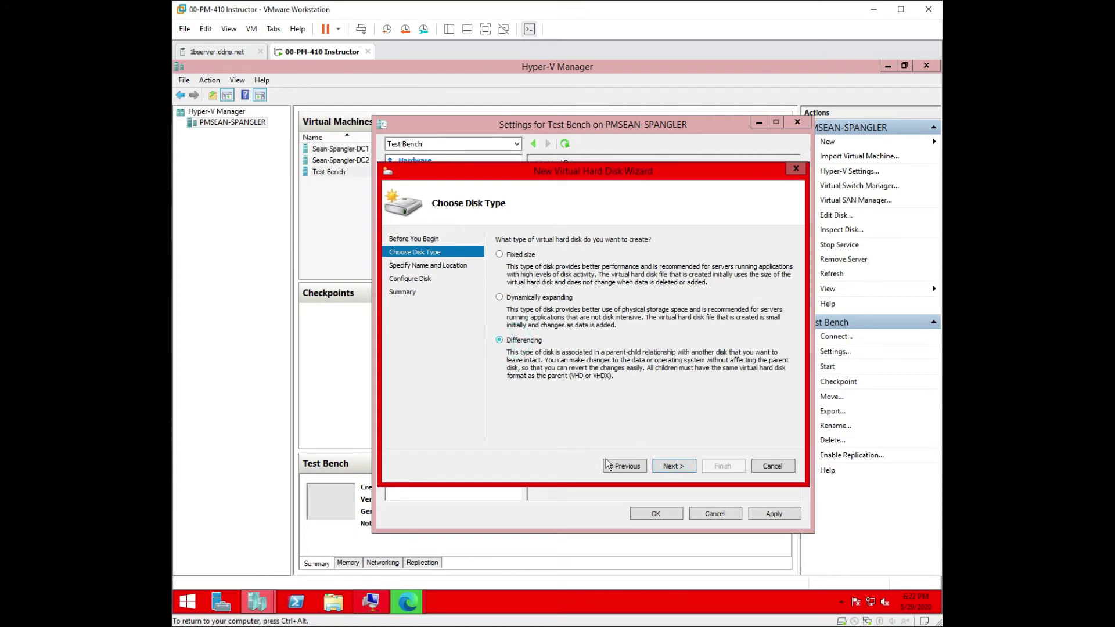
{"action": "left_click", "coordinate": [677, 469]}
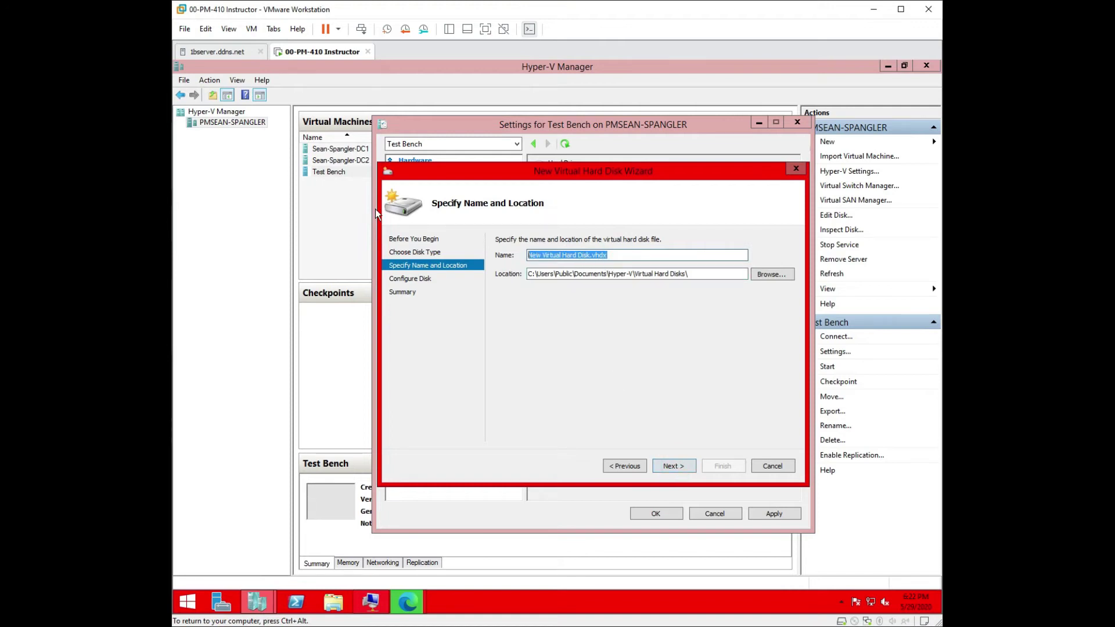
{"action": "type", "text": "test bench"}
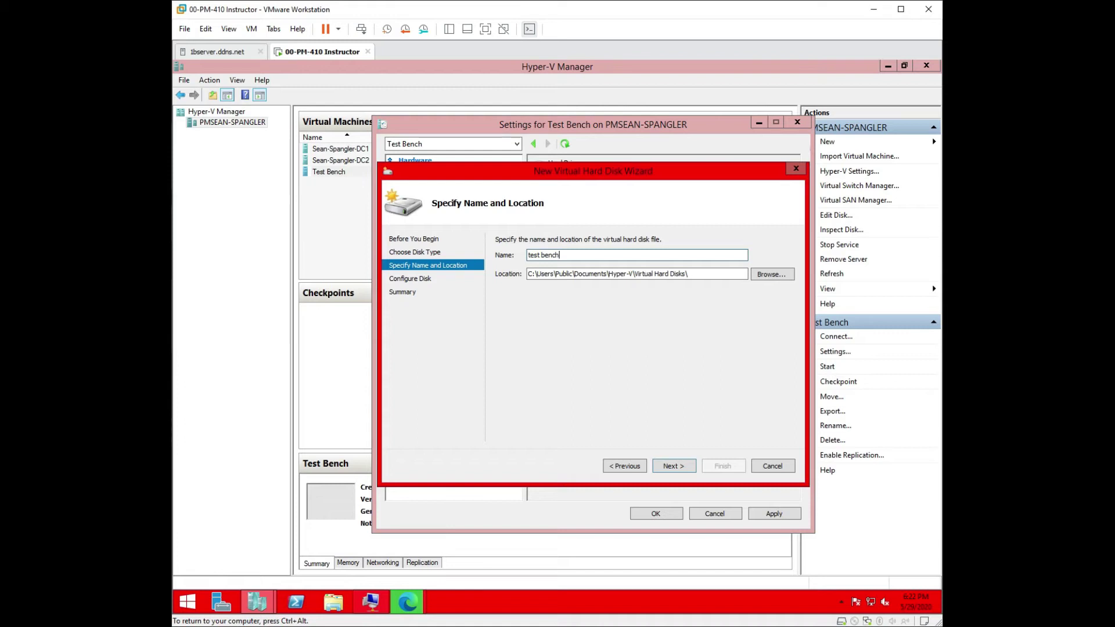
{"action": "left_click", "coordinate": [677, 468]}
{"action": "left_click", "coordinate": [772, 265]}
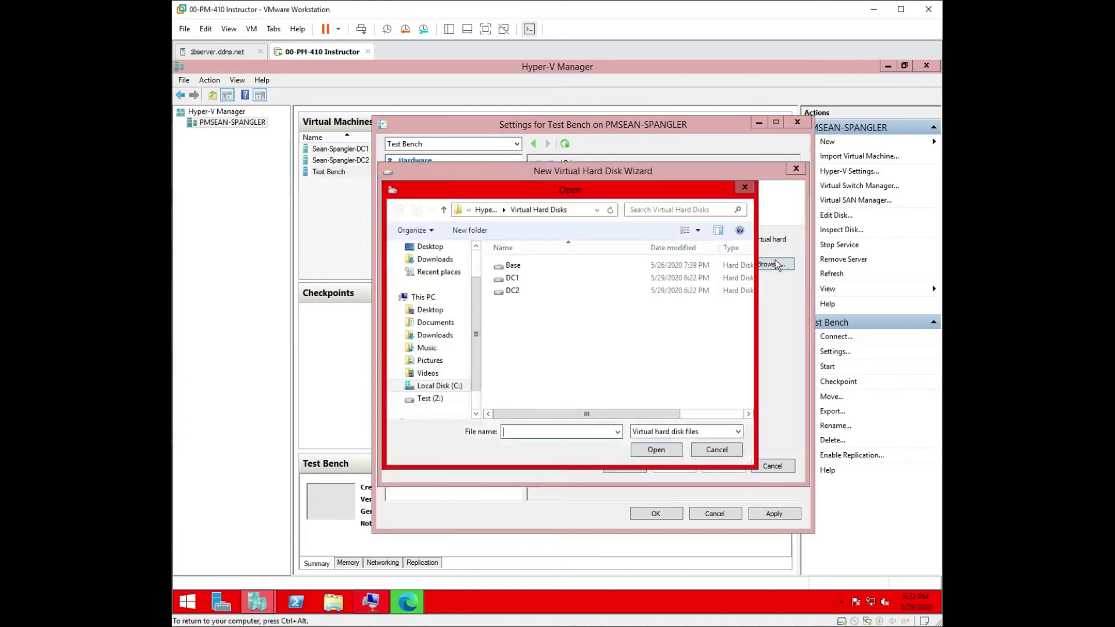
{"action": "left_click", "coordinate": [511, 266]}
{"action": "left_click", "coordinate": [658, 450]}
{"action": "left_click", "coordinate": [677, 464]}
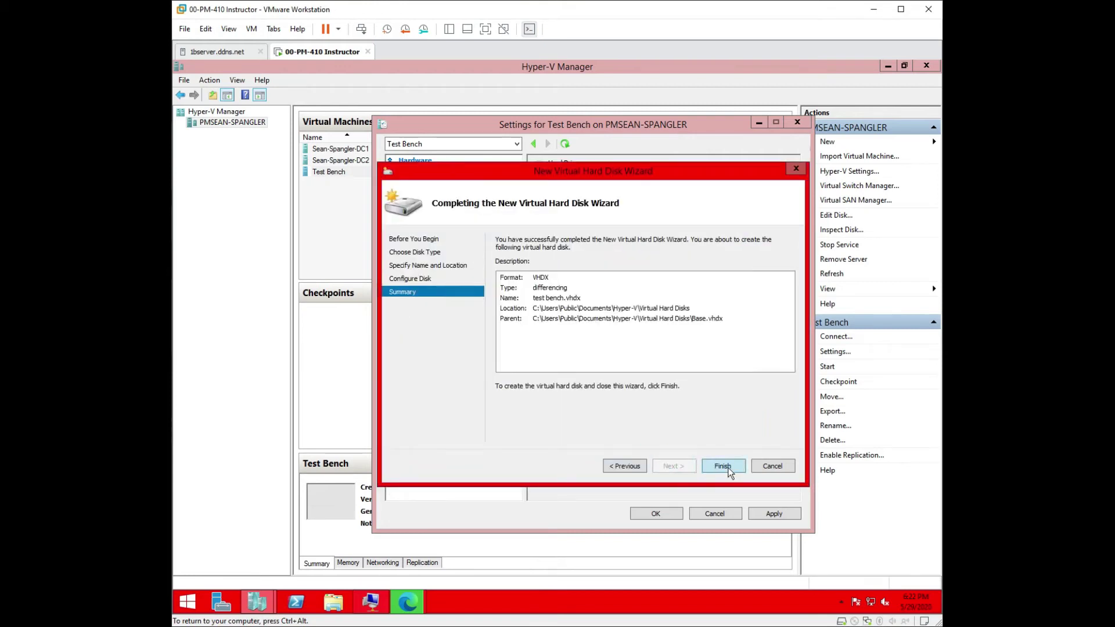
{"action": "left_click", "coordinate": [722, 464]}
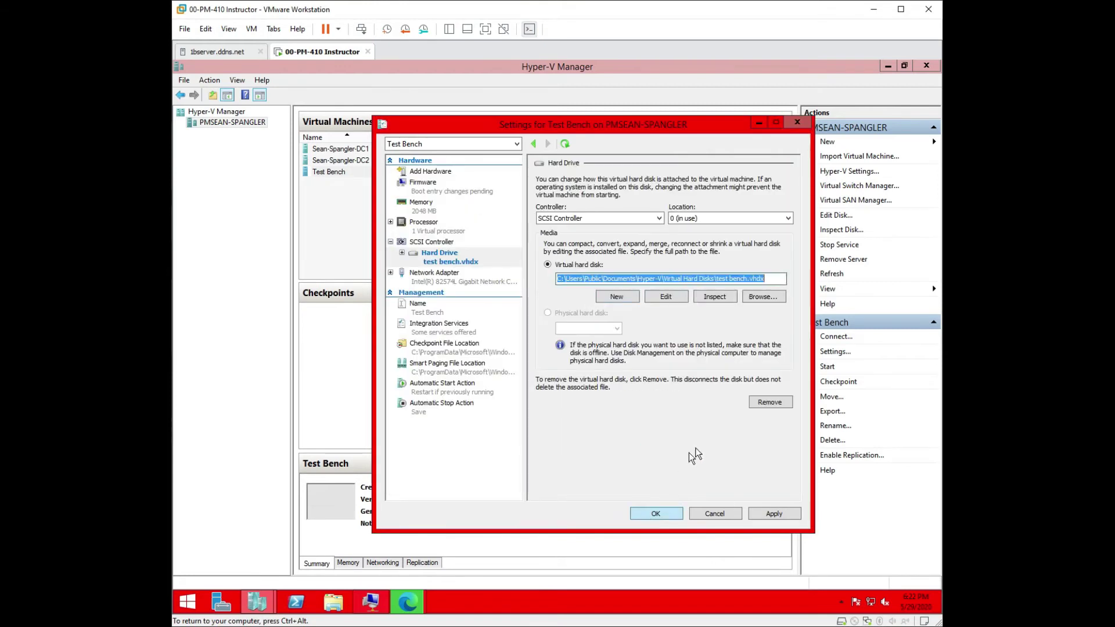
{"action": "left_click", "coordinate": [772, 514]}
{"action": "left_click", "coordinate": [653, 513]}
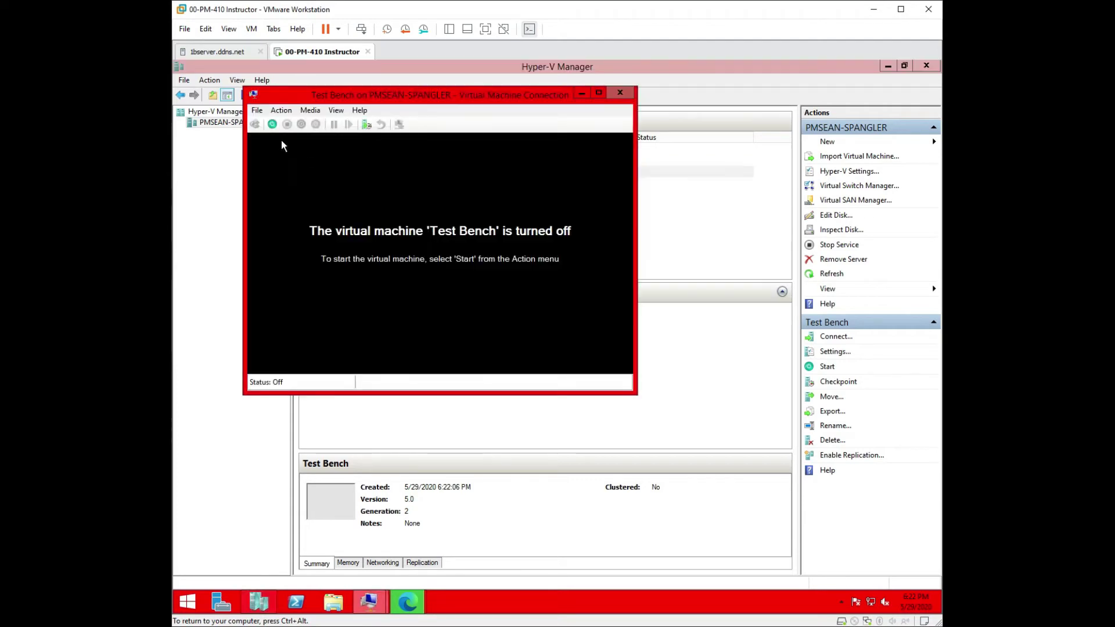
Step: Start Test Bench, watch it attempt a PXE network boot, then turn it off
{"action": "left_click", "coordinate": [272, 124]}
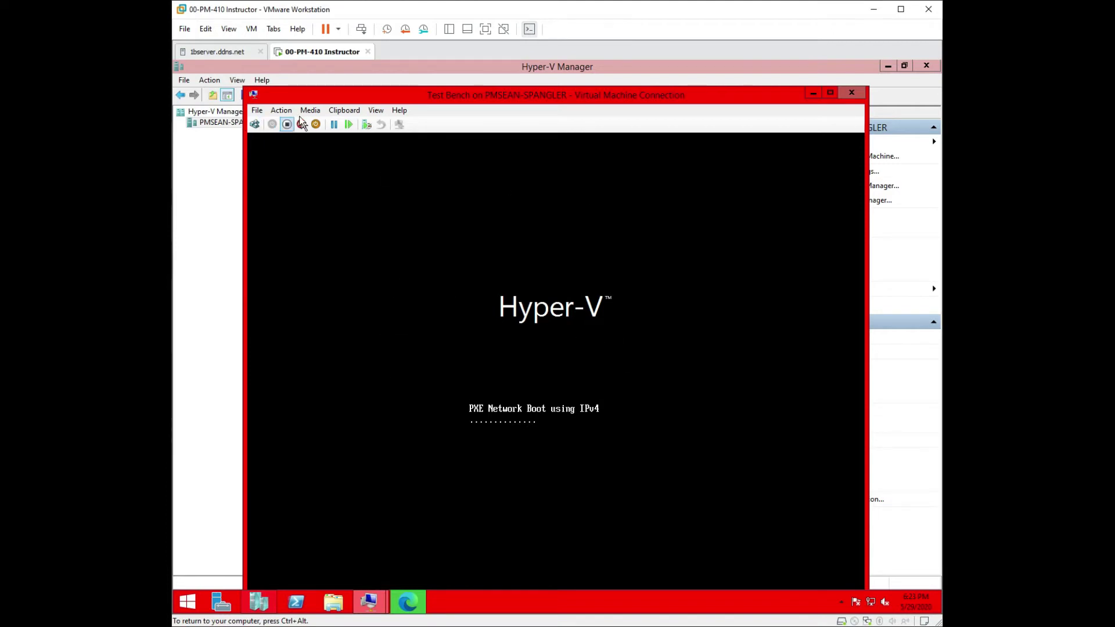
{"action": "left_click", "coordinate": [281, 110]}
{"action": "left_click", "coordinate": [293, 144]}
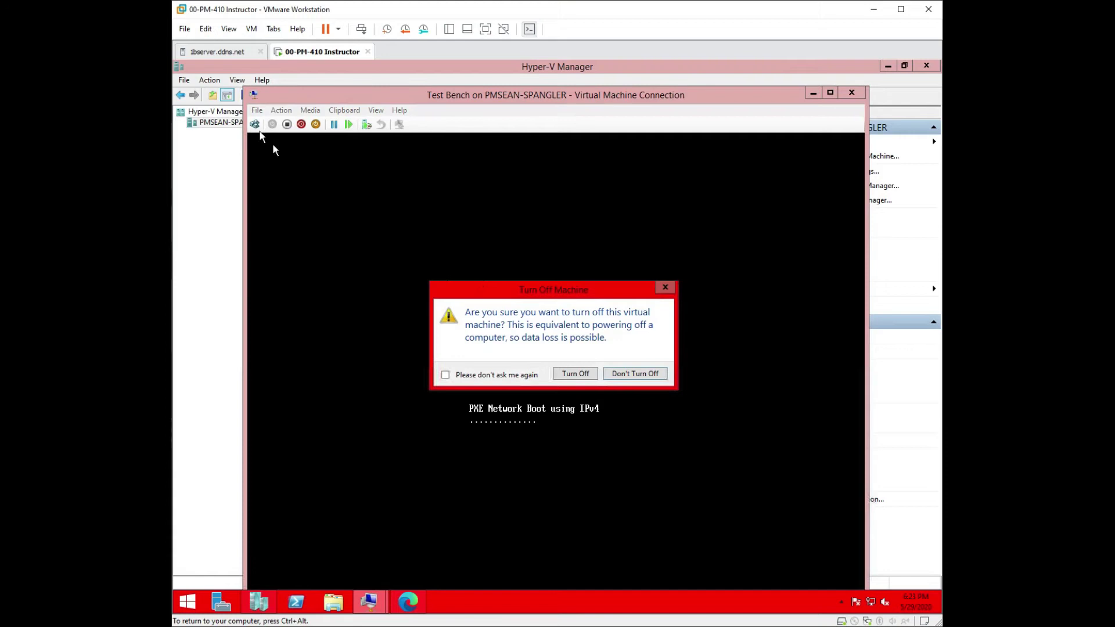
{"action": "left_click", "coordinate": [573, 375]}
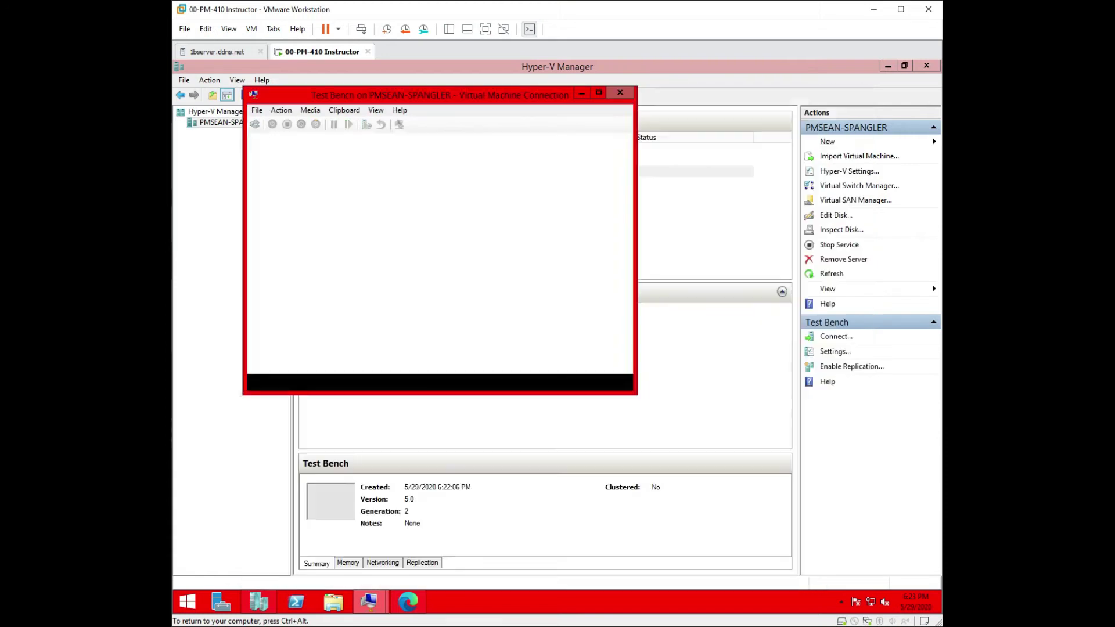
{"action": "left_click", "coordinate": [255, 112]}
Step: In Test Bench's firmware settings, move Hard Drive to the top of the boot order and apply
{"action": "left_click", "coordinate": [265, 124]}
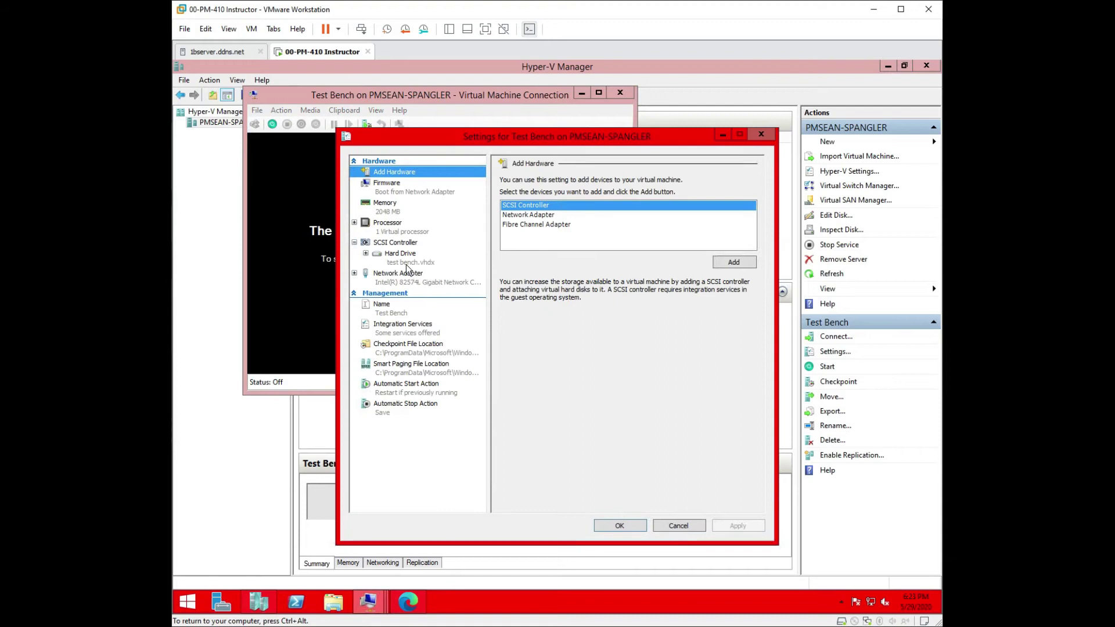
{"action": "left_click", "coordinate": [387, 195]}
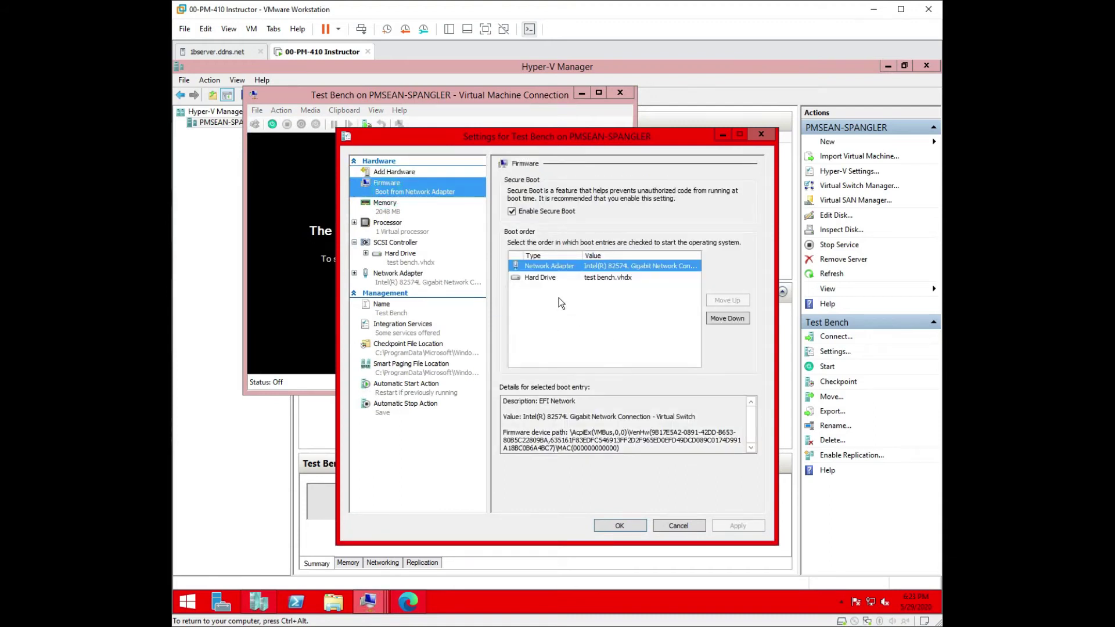
{"action": "left_click", "coordinate": [525, 279]}
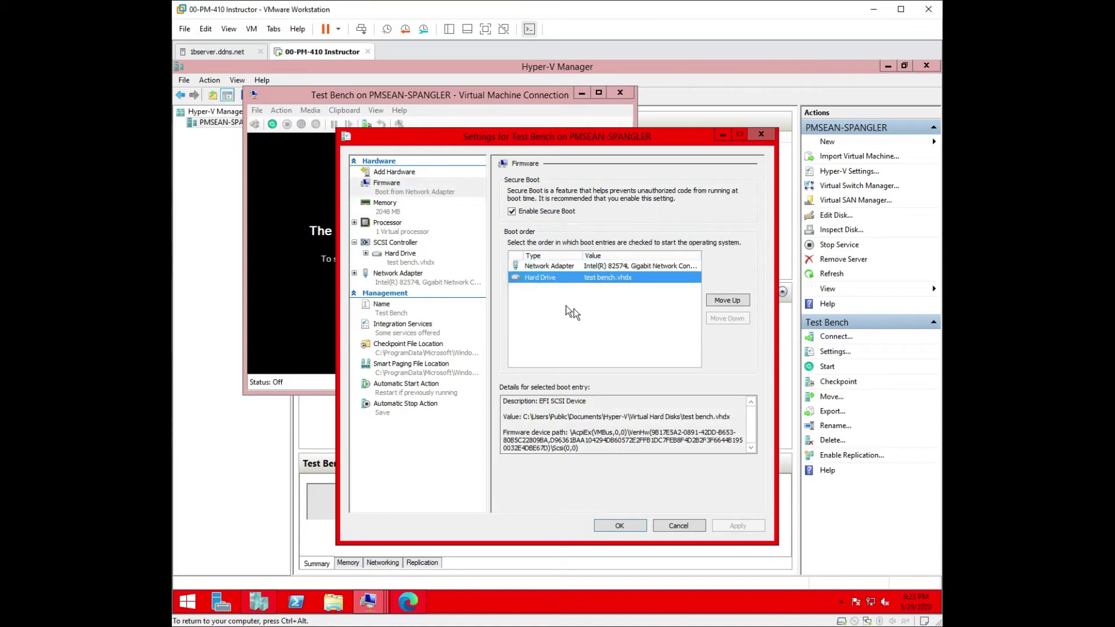
{"action": "left_click", "coordinate": [722, 300]}
{"action": "left_click", "coordinate": [738, 526]}
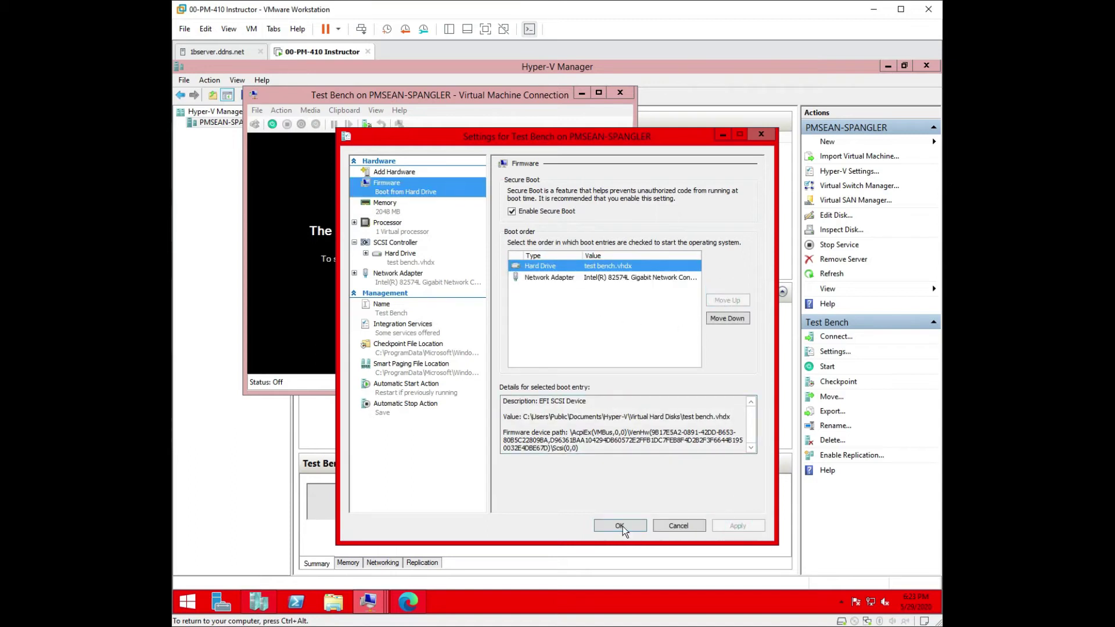
{"action": "left_click", "coordinate": [621, 526]}
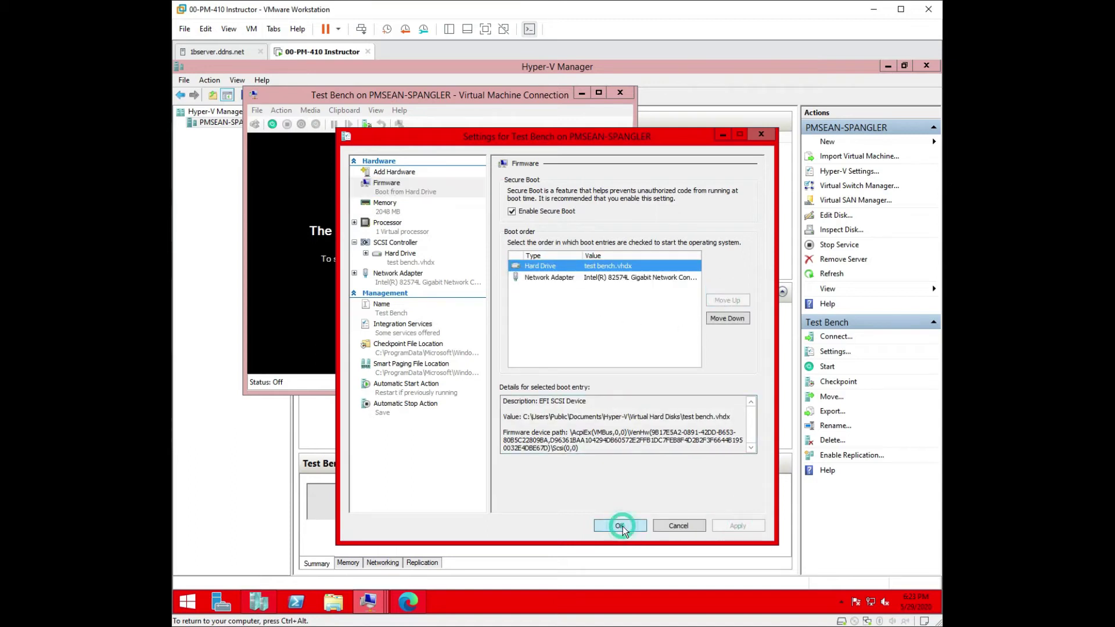
Step: Set Test Bench's Maximum RAM to 2048 MB and save the settings
{"action": "left_click", "coordinate": [386, 207]}
{"action": "double_click", "coordinate": [604, 293]}
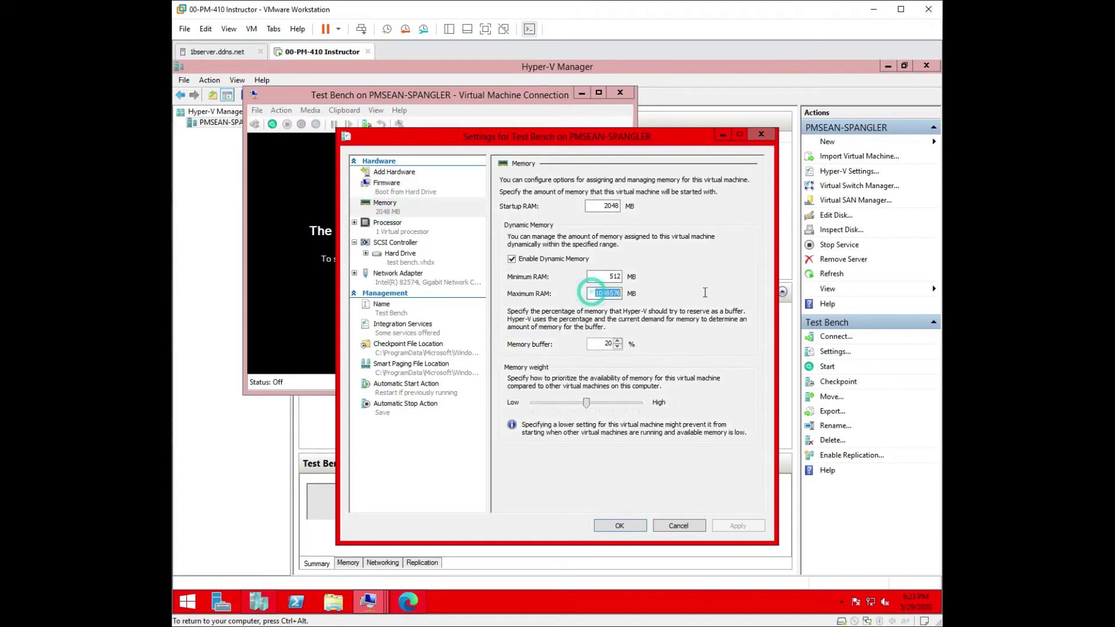
{"action": "type", "text": "2048"}
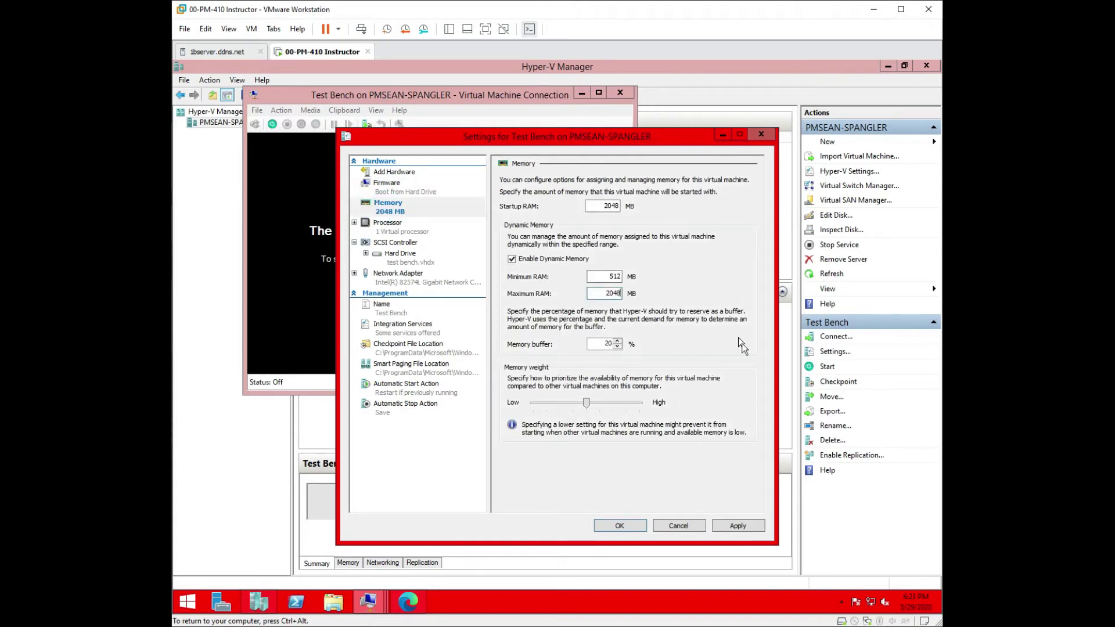
{"action": "left_click", "coordinate": [744, 526]}
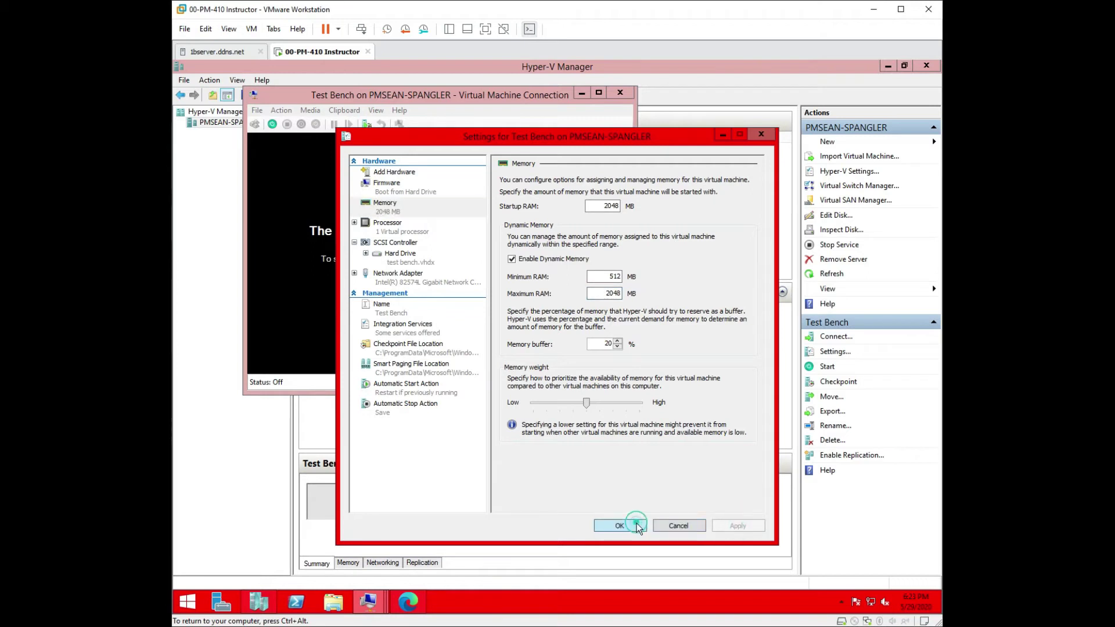
{"action": "left_click", "coordinate": [636, 524]}
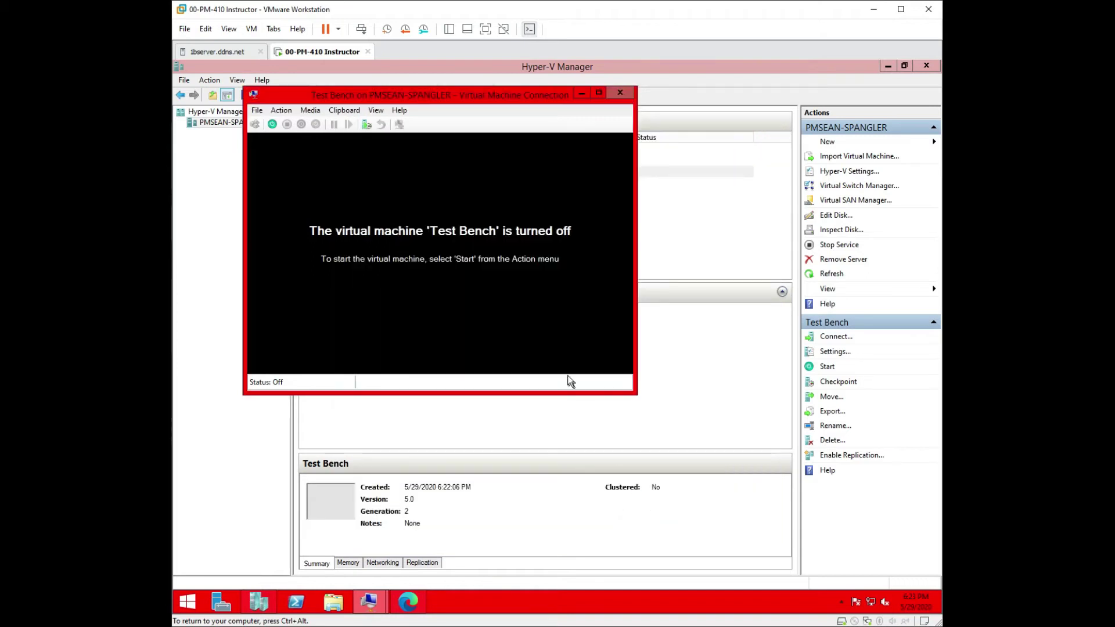
Step: Start Test Bench, boot Windows Server 2012 R2, keep the default region settings and accept the license
{"action": "left_click", "coordinate": [272, 124]}
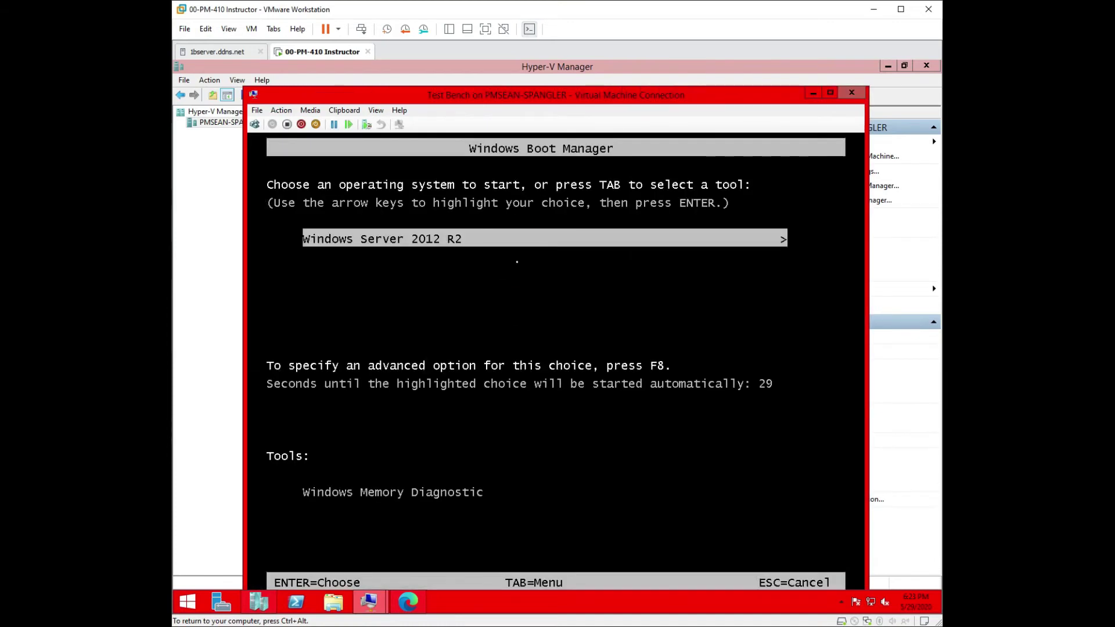
{"action": "key", "text": "Return"}
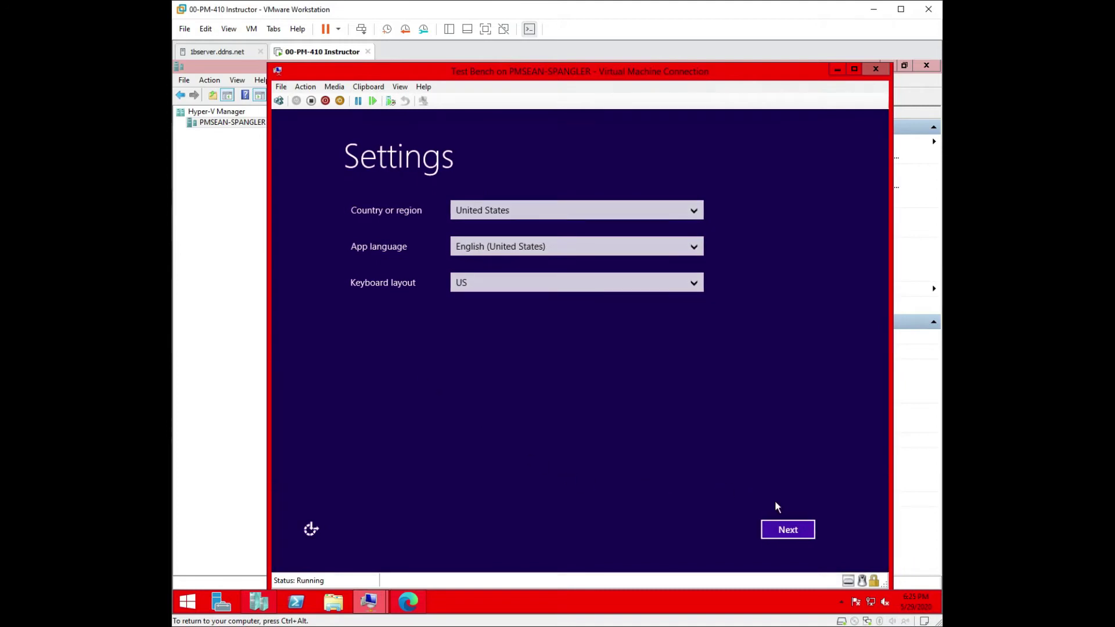
{"action": "left_click", "coordinate": [788, 528]}
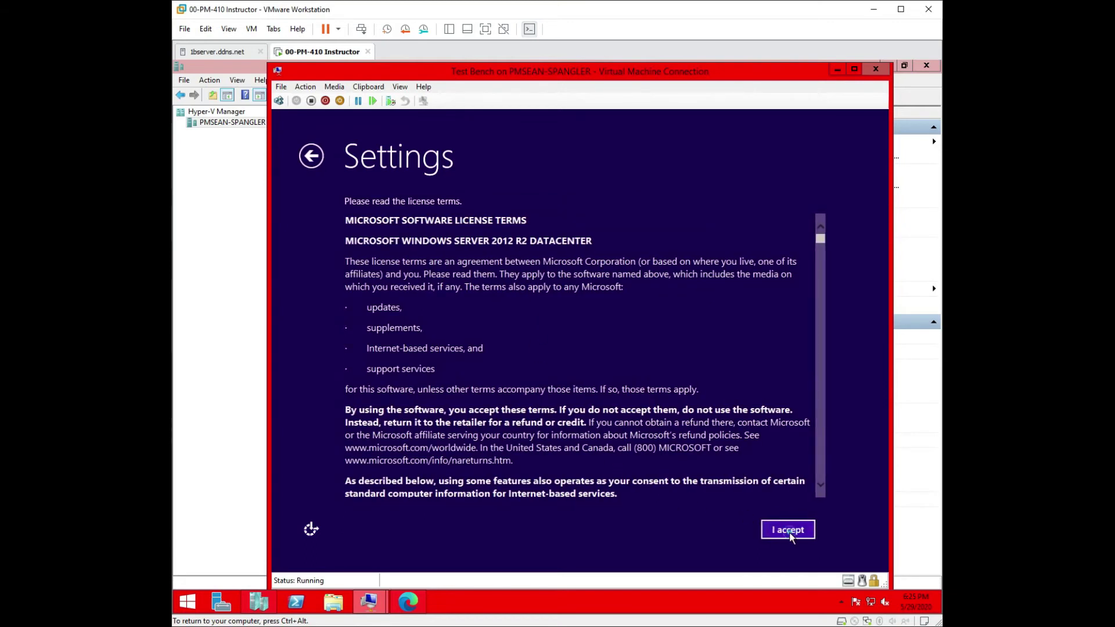
{"action": "left_click", "coordinate": [790, 529]}
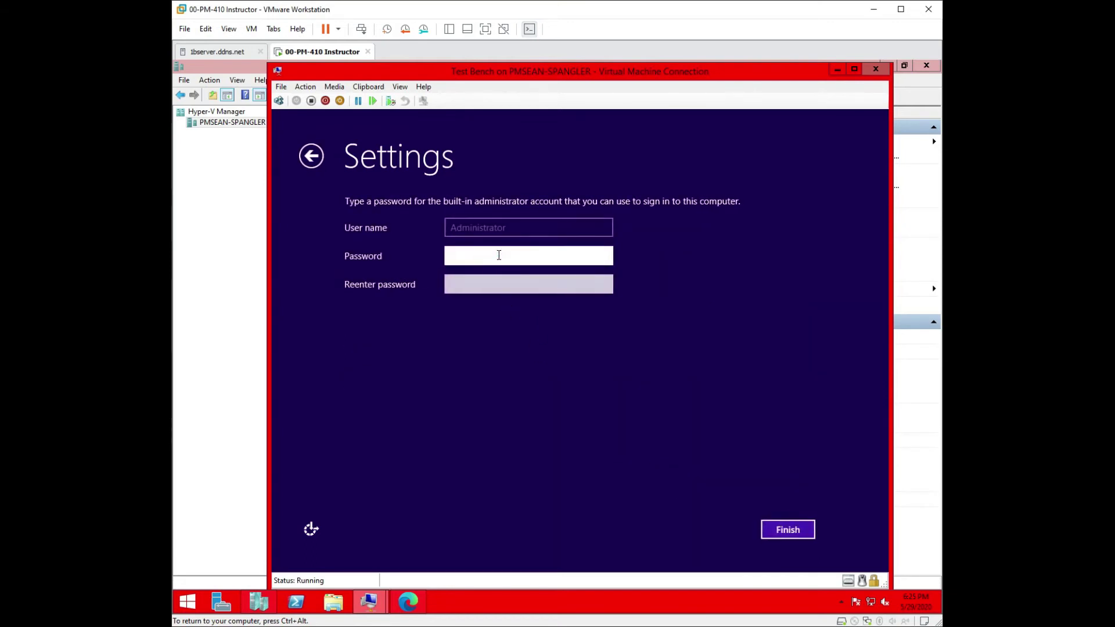
Step: Enter and confirm the Administrator password to finish first-run setup
{"action": "type", "text": "Password01"}
{"action": "key", "text": "Return"}
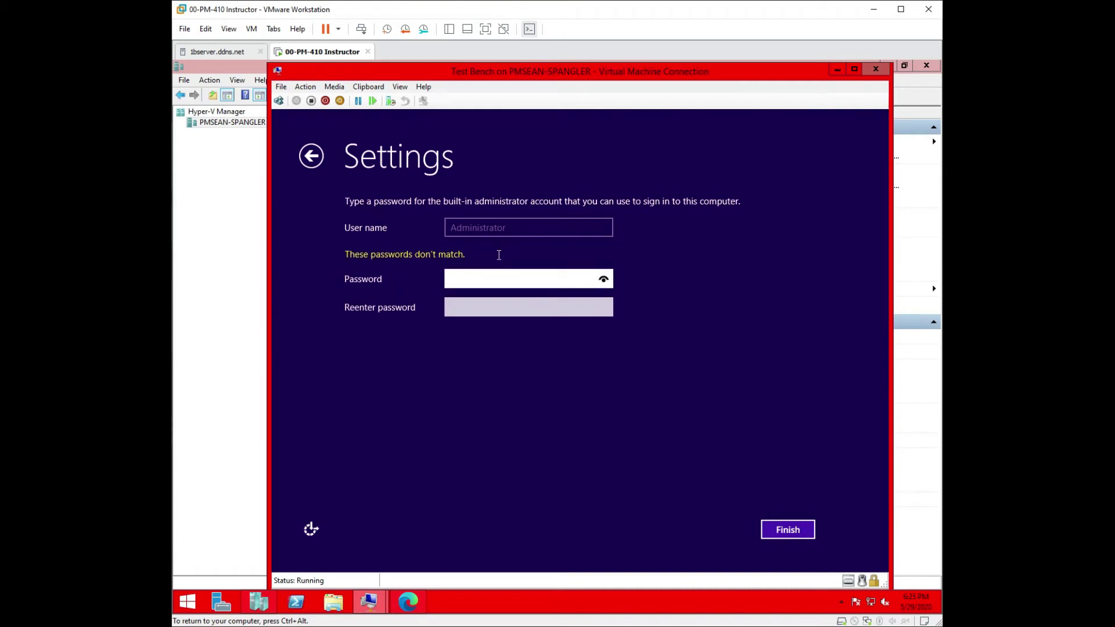
{"action": "type", "text": "Password1"}
{"action": "key", "text": "Tab"}
{"action": "type", "text": "Password1"}
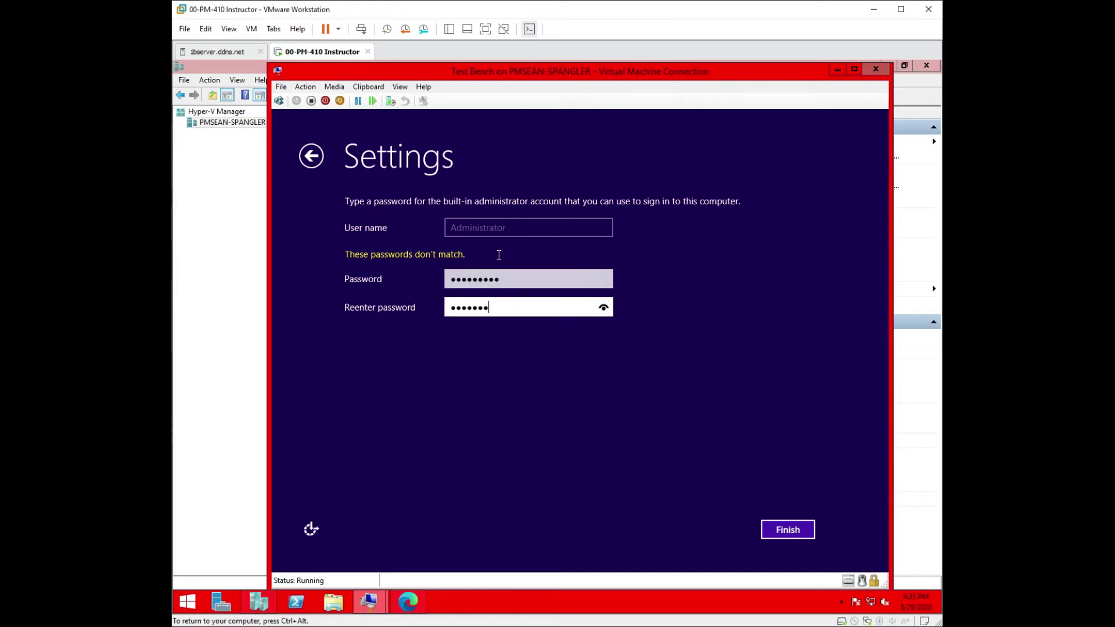
{"action": "key", "text": "Return"}
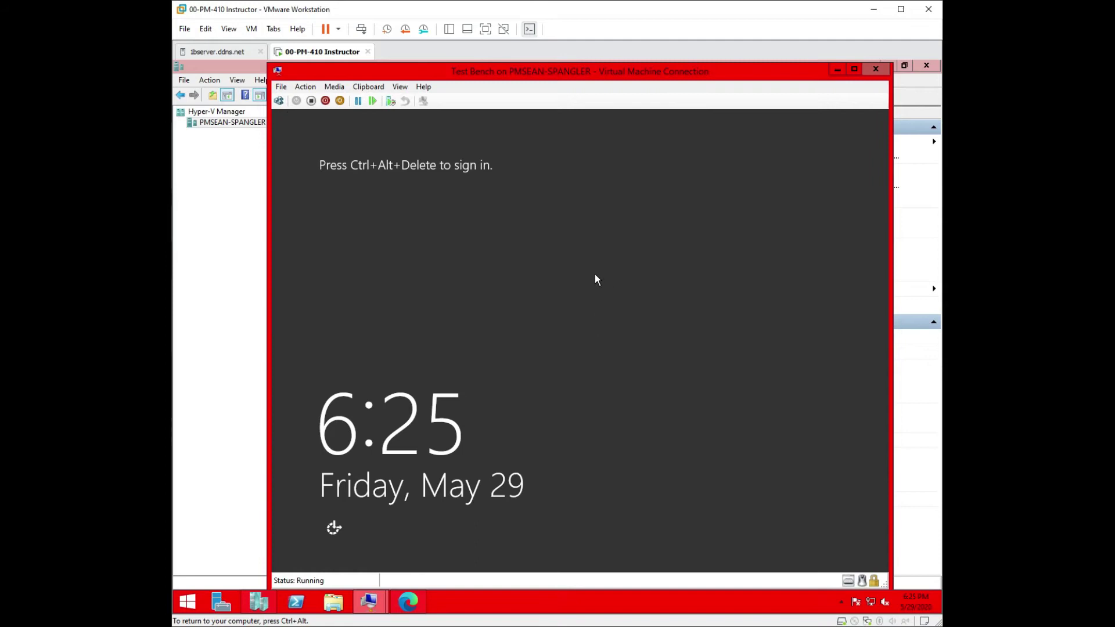
Step: Send Ctrl+Alt+End to the VM and sign in with the Administrator password
{"action": "key", "text": "ctrl+alt+Delete"}
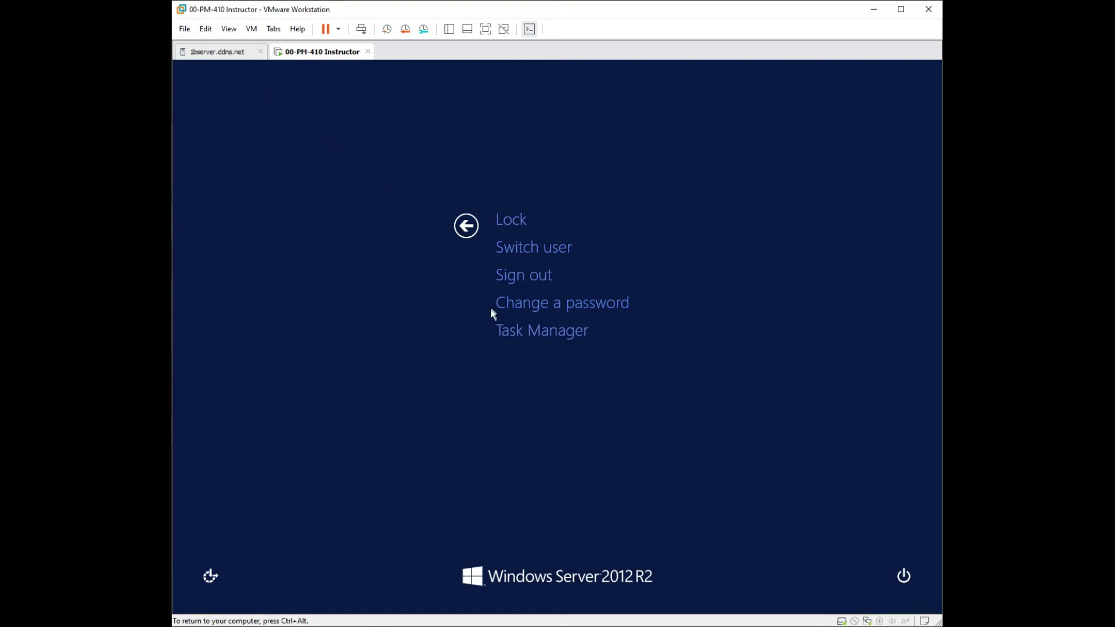
{"action": "key", "text": "Escape"}
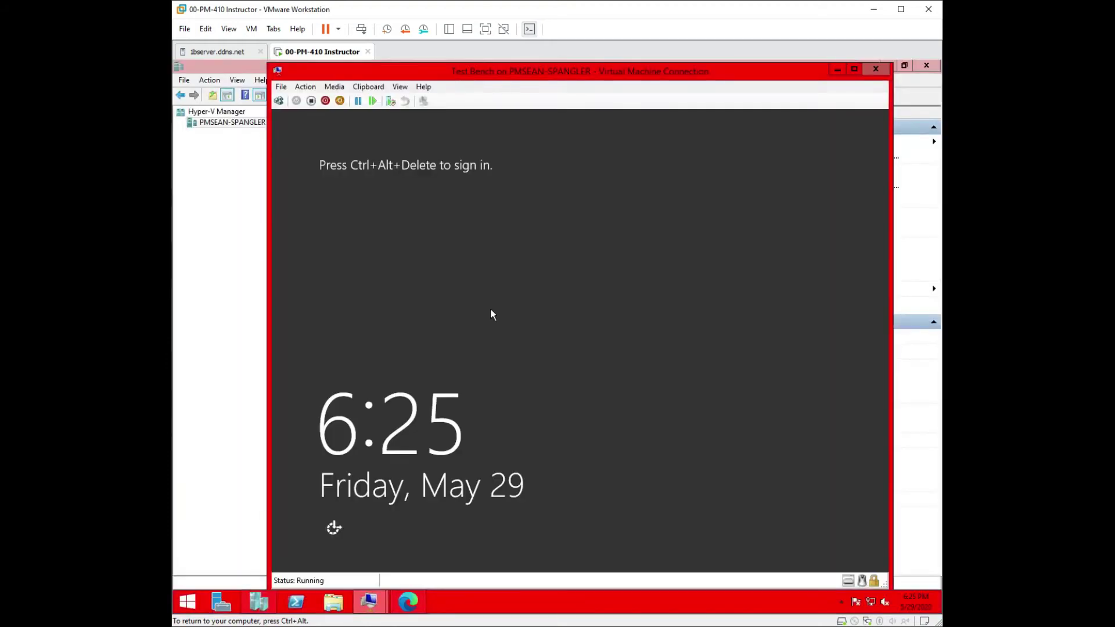
{"action": "key", "text": "ctrl+alt+End"}
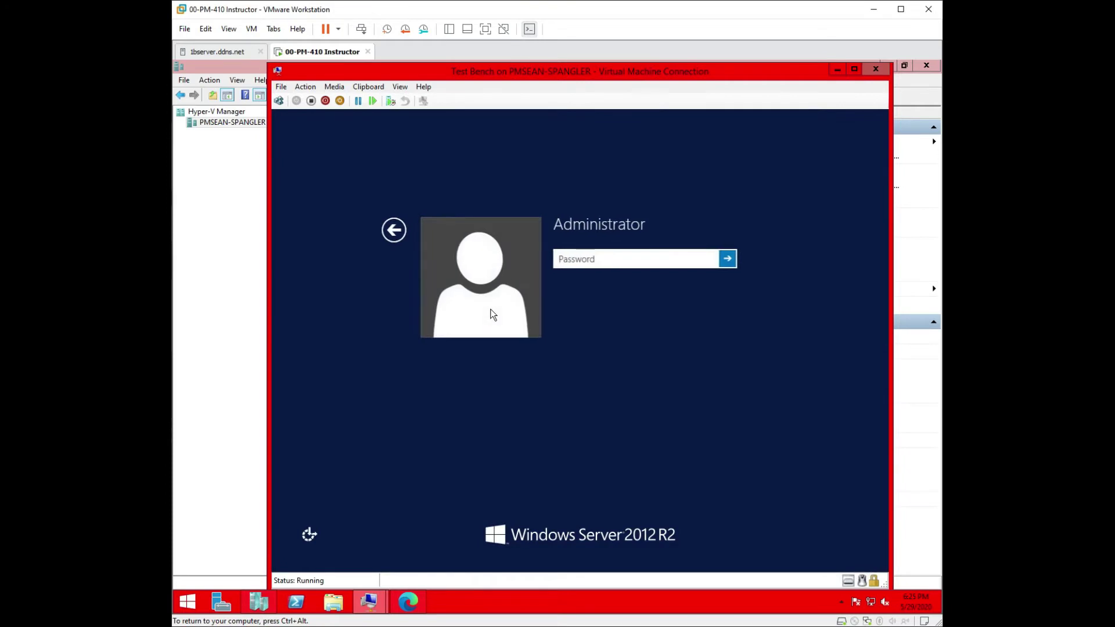
{"action": "type", "text": "*********"}
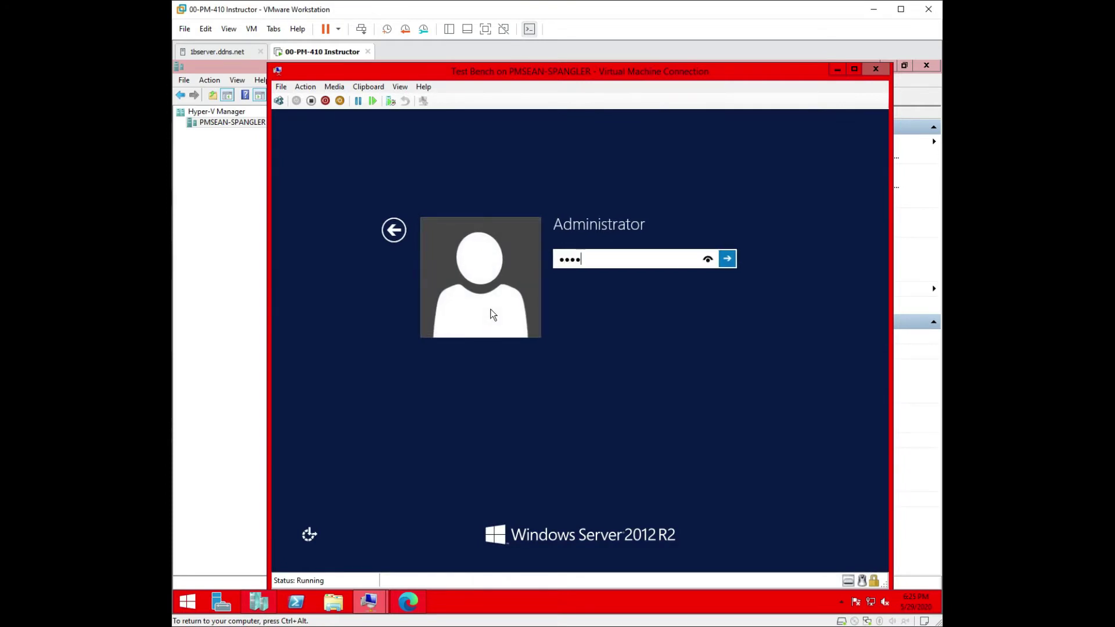
{"action": "key", "text": "Return"}
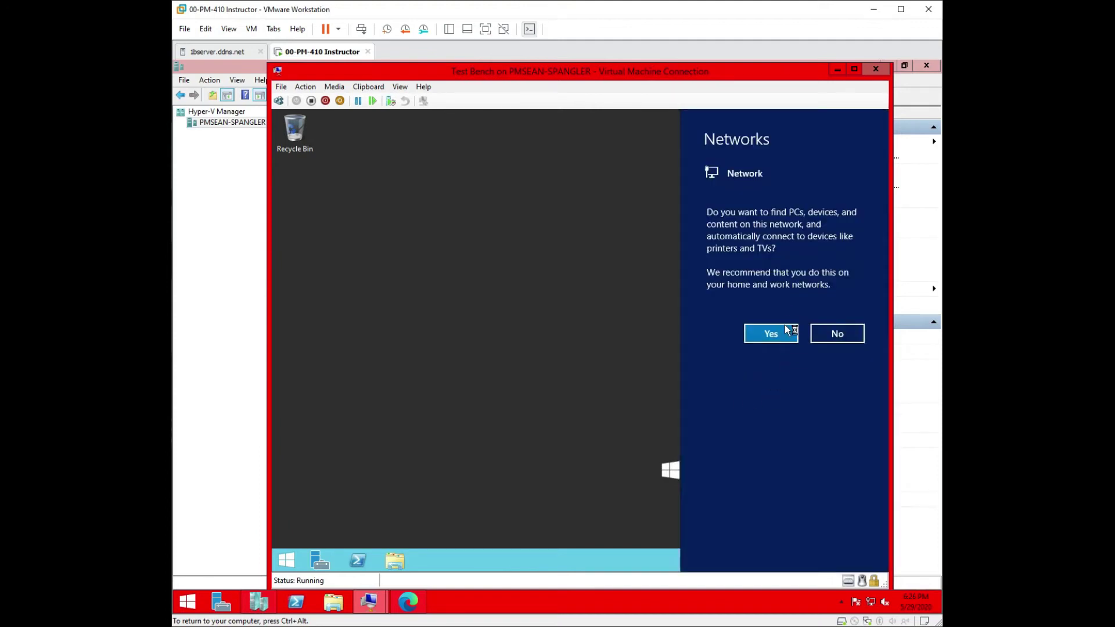
Step: Allow network discovery, then review Server Manager's Local Server properties, including 2 GB RAM
{"action": "left_click", "coordinate": [785, 333]}
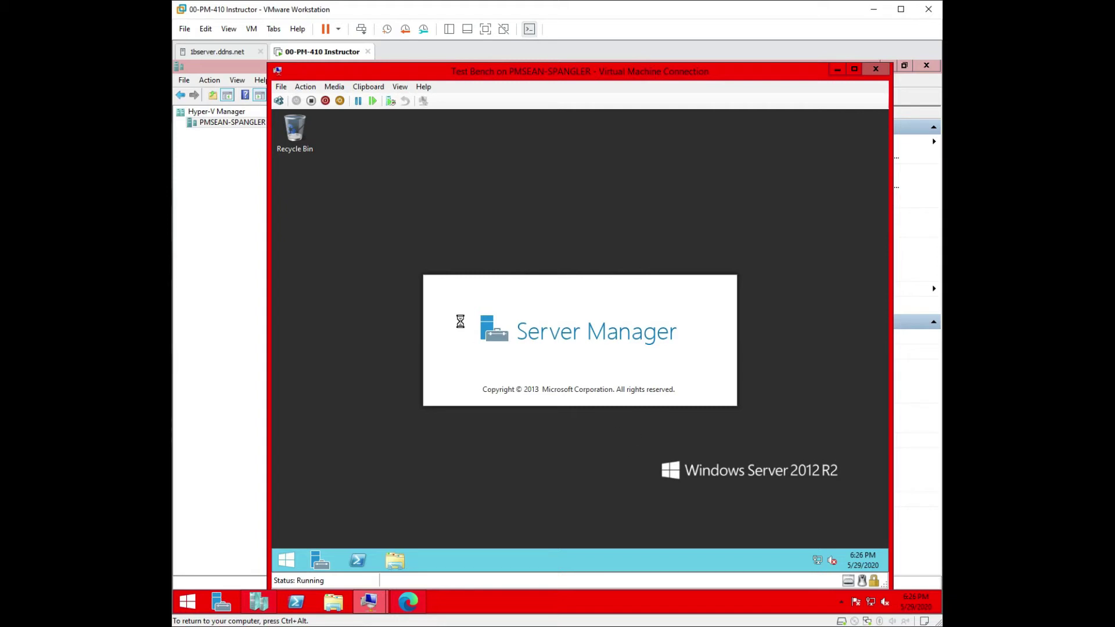
{"action": "right_click", "coordinate": [579, 449]}
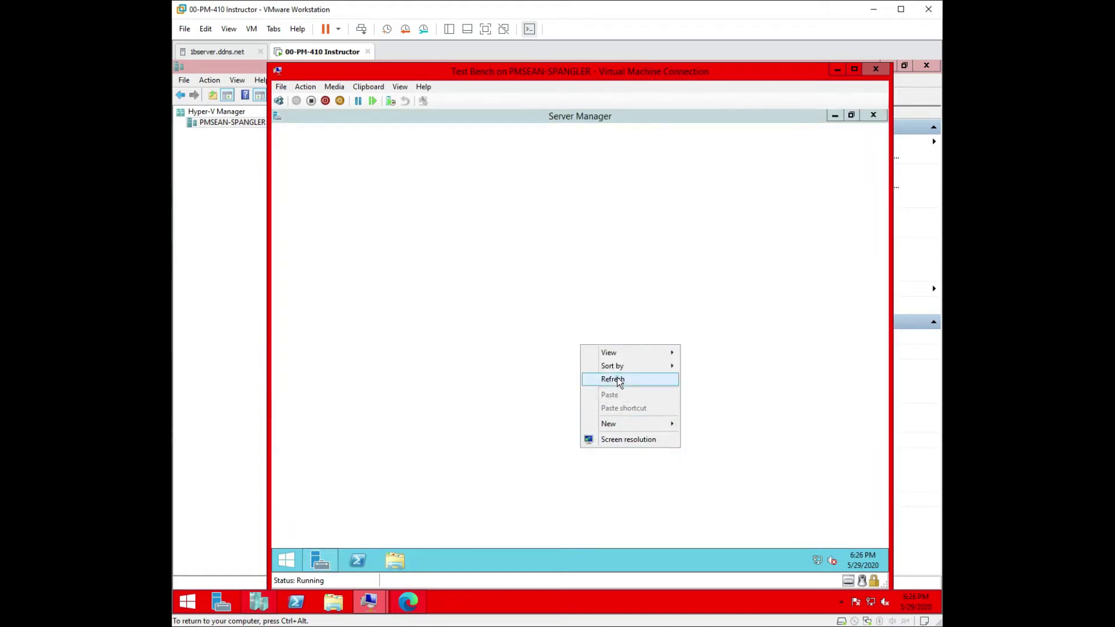
{"action": "left_click", "coordinate": [619, 378]}
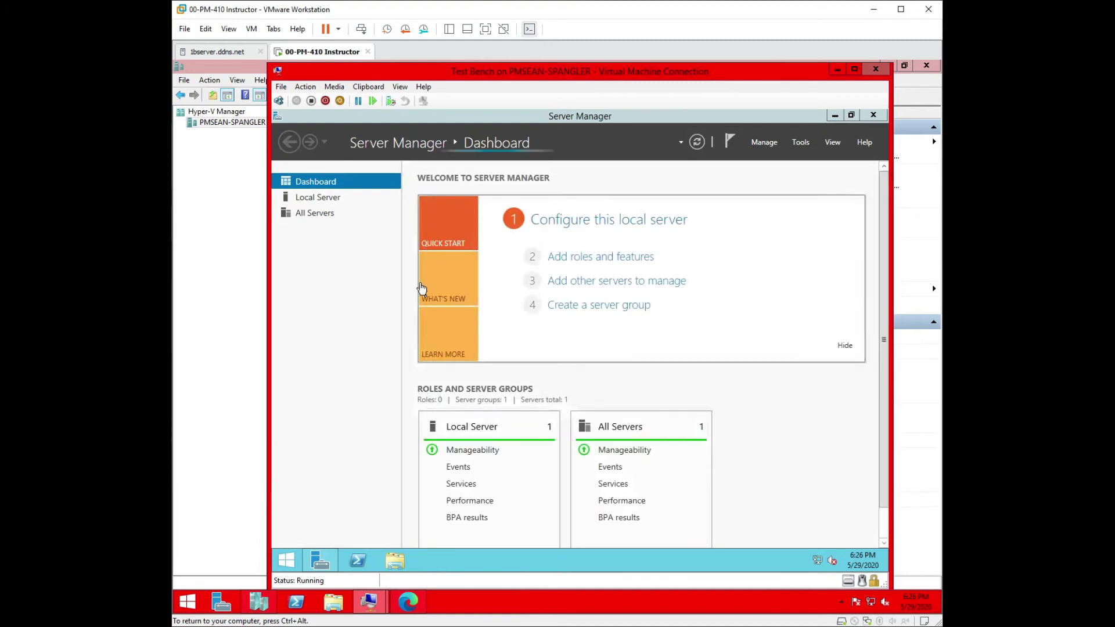
{"action": "left_click", "coordinate": [334, 200]}
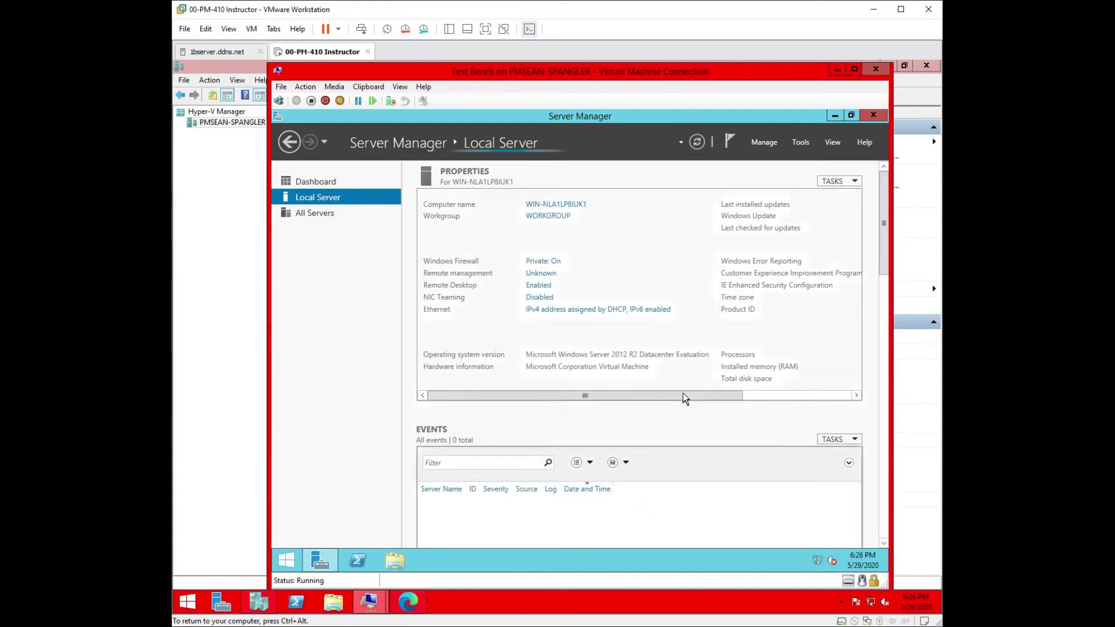
{"action": "left_click_drag", "start_coordinate": [682, 395], "coordinate": [830, 388]}
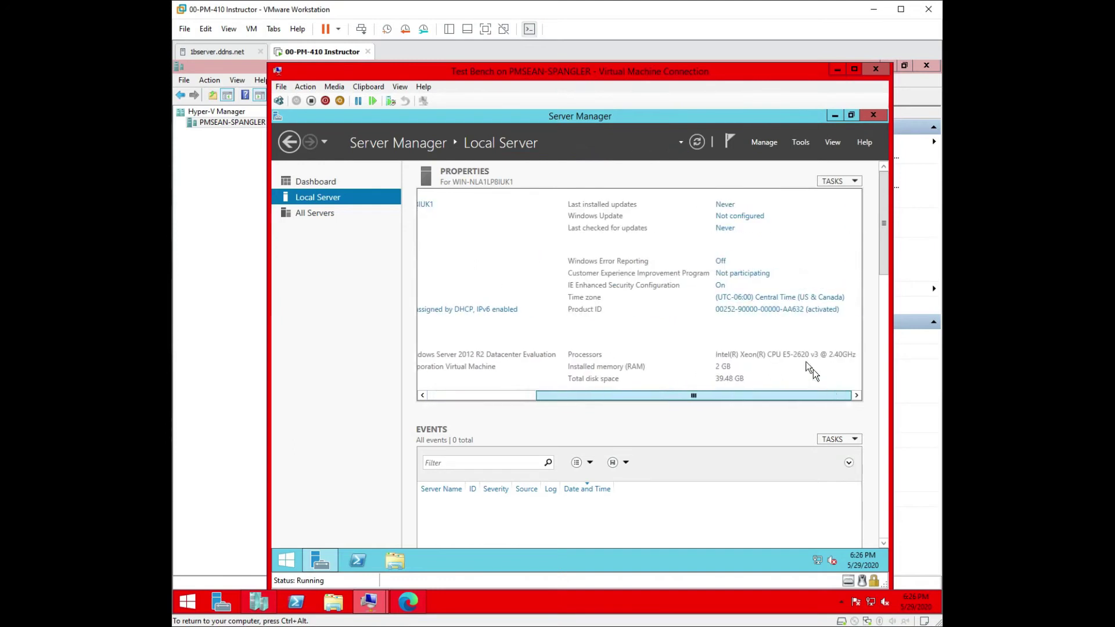
Step: Close Server Manager and shut down Windows from the Start button's power options
{"action": "left_click", "coordinate": [874, 116]}
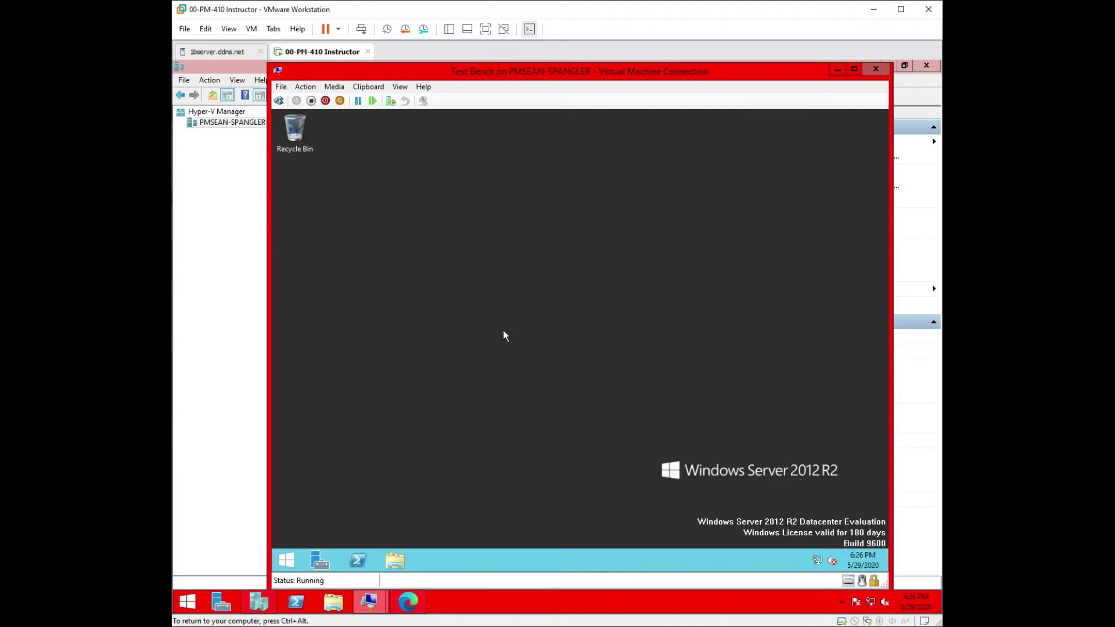
{"action": "right_click", "coordinate": [287, 559]}
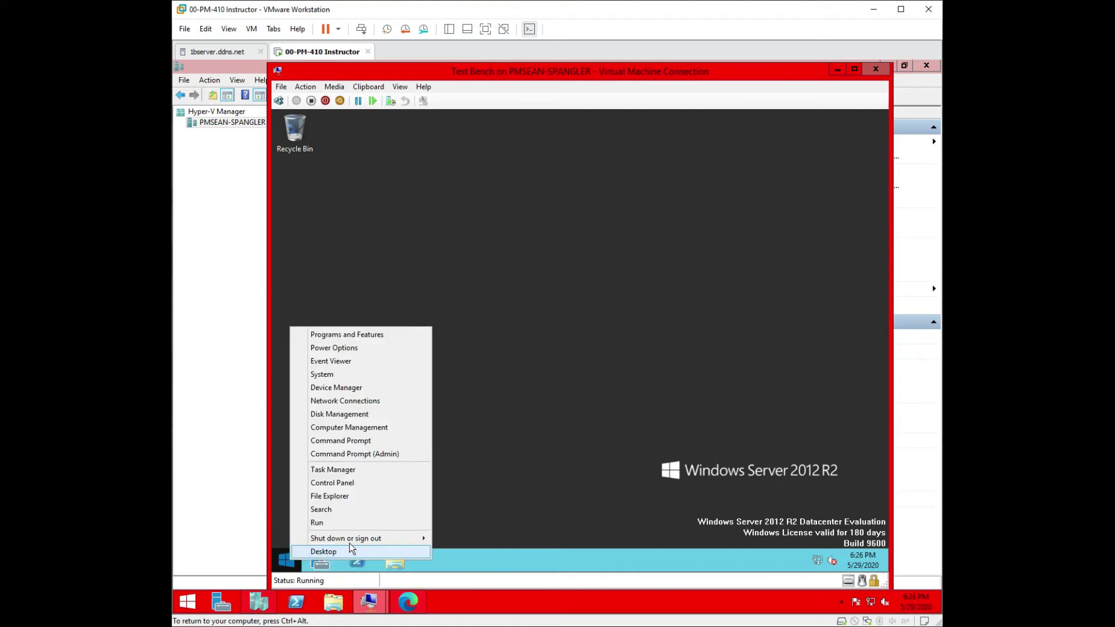
{"action": "mouse_move", "coordinate": [350, 545]}
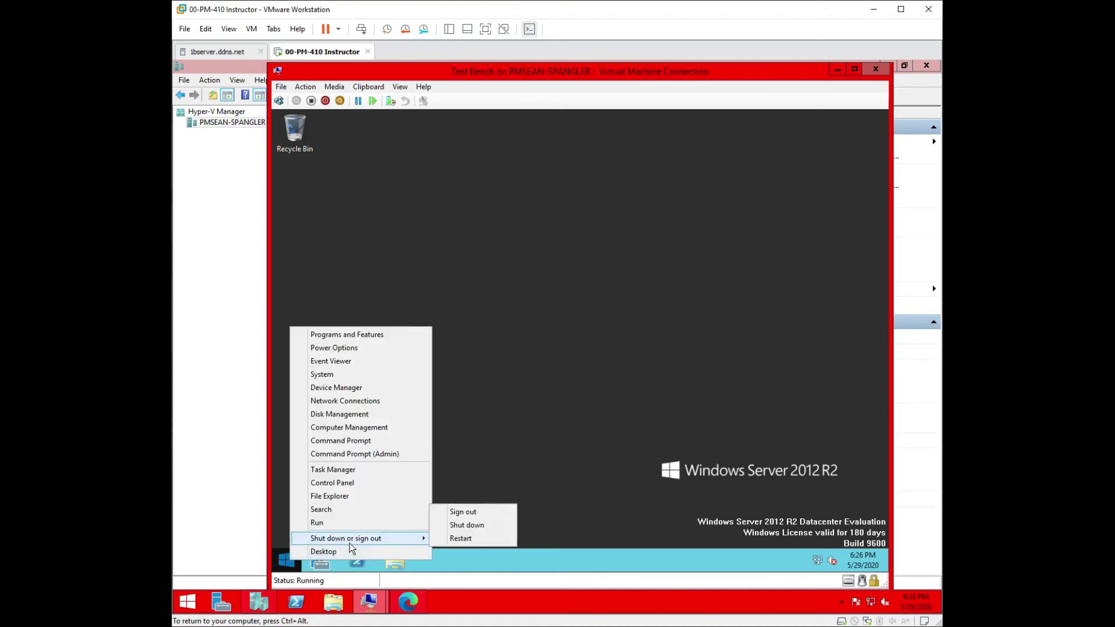
{"action": "left_click", "coordinate": [466, 525]}
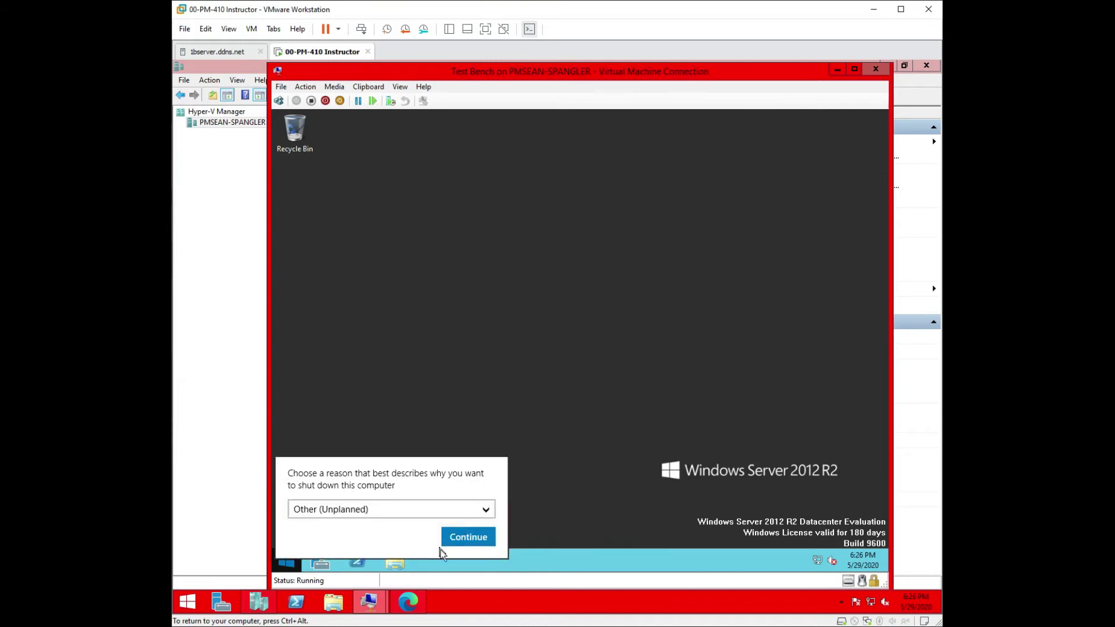
{"action": "left_click", "coordinate": [477, 540]}
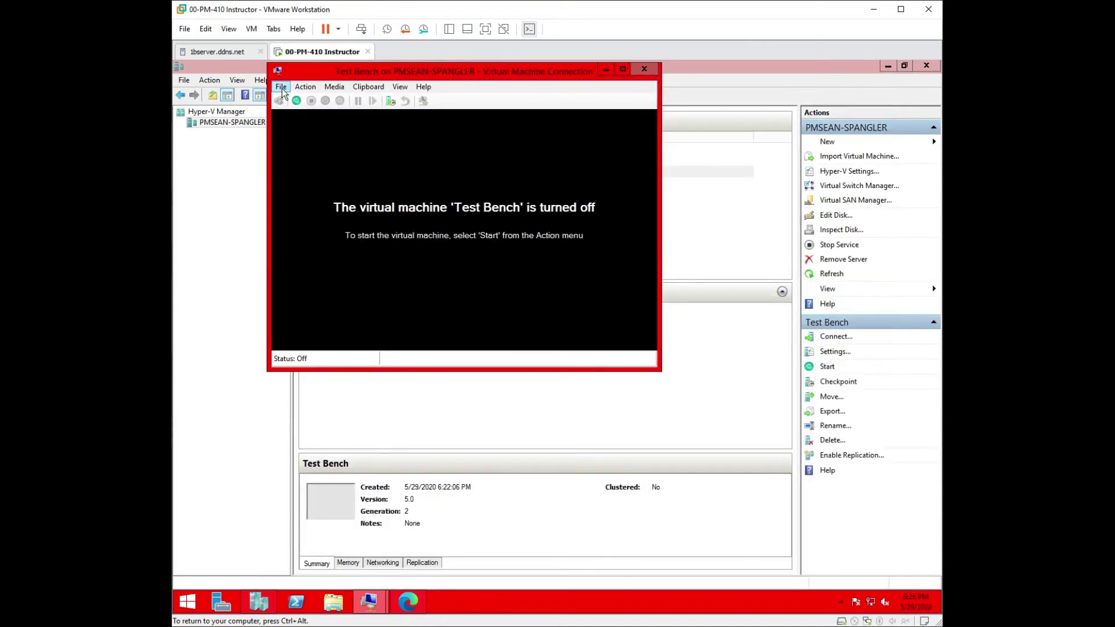
Step: Attach Test Bench's network adapter to Private Virtual Switch, save, and start the VM
{"action": "left_click", "coordinate": [281, 87]}
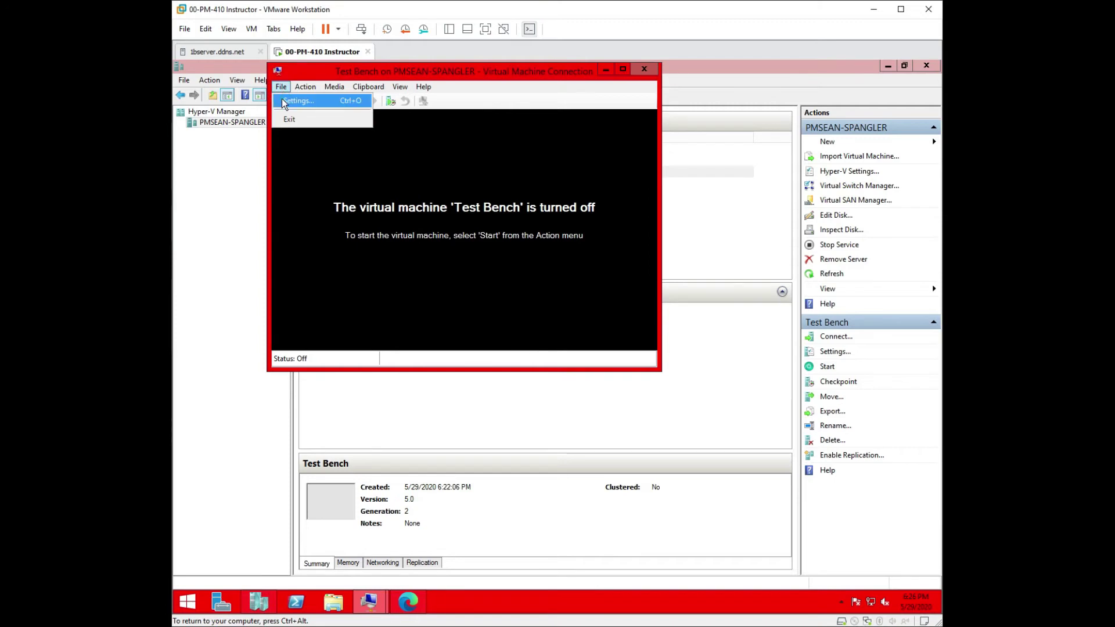
{"action": "left_click", "coordinate": [283, 101]}
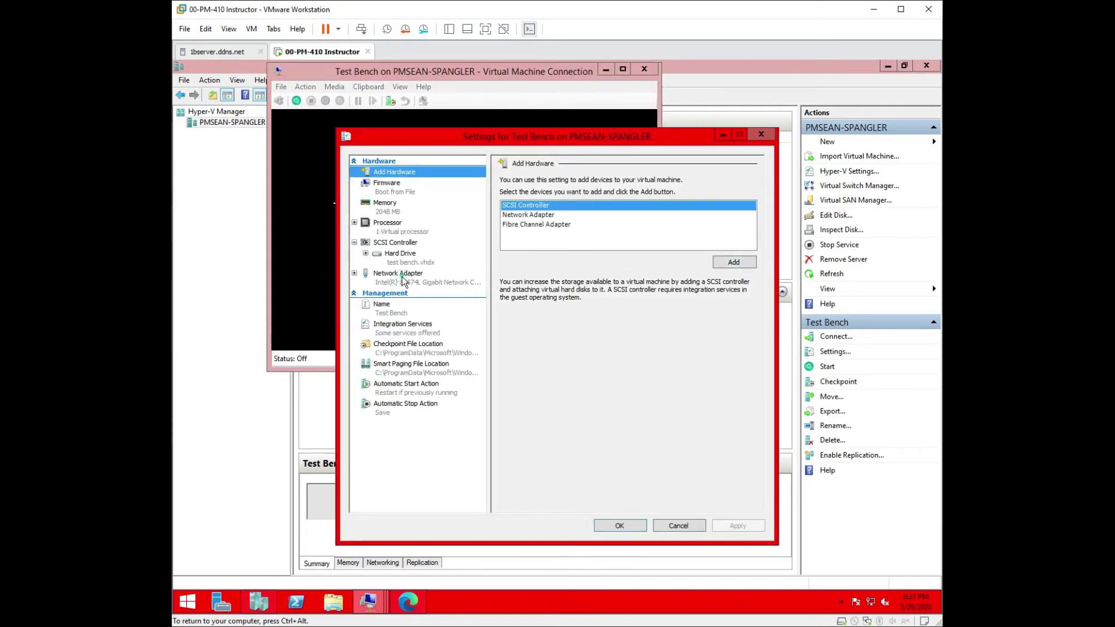
{"action": "left_click", "coordinate": [401, 277]}
{"action": "left_click", "coordinate": [558, 204]}
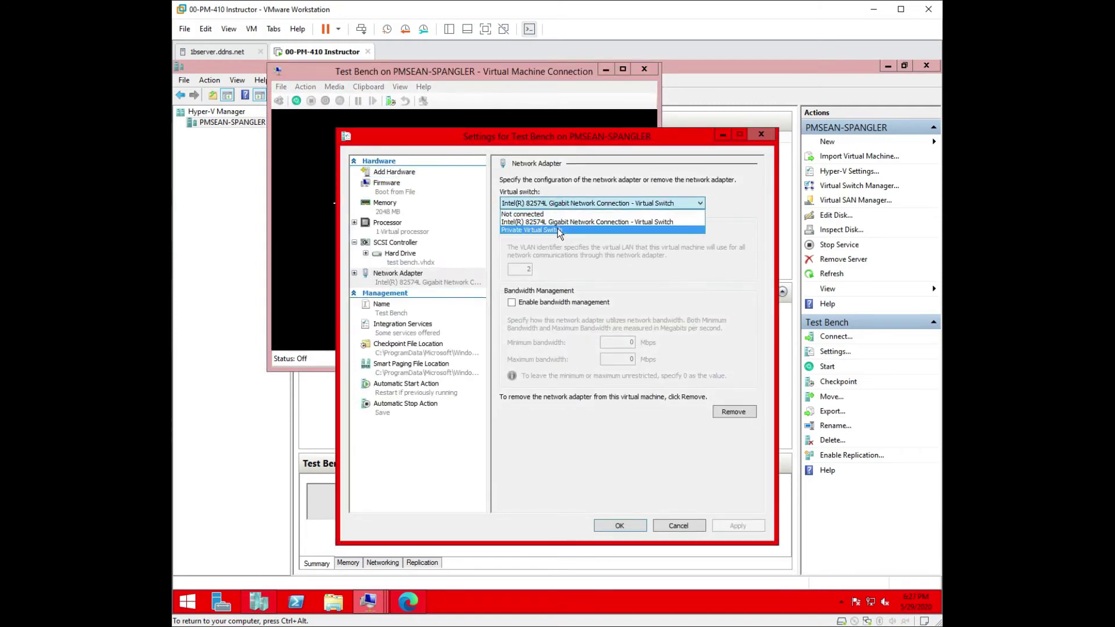
{"action": "left_click", "coordinate": [557, 229]}
{"action": "left_click", "coordinate": [740, 522]}
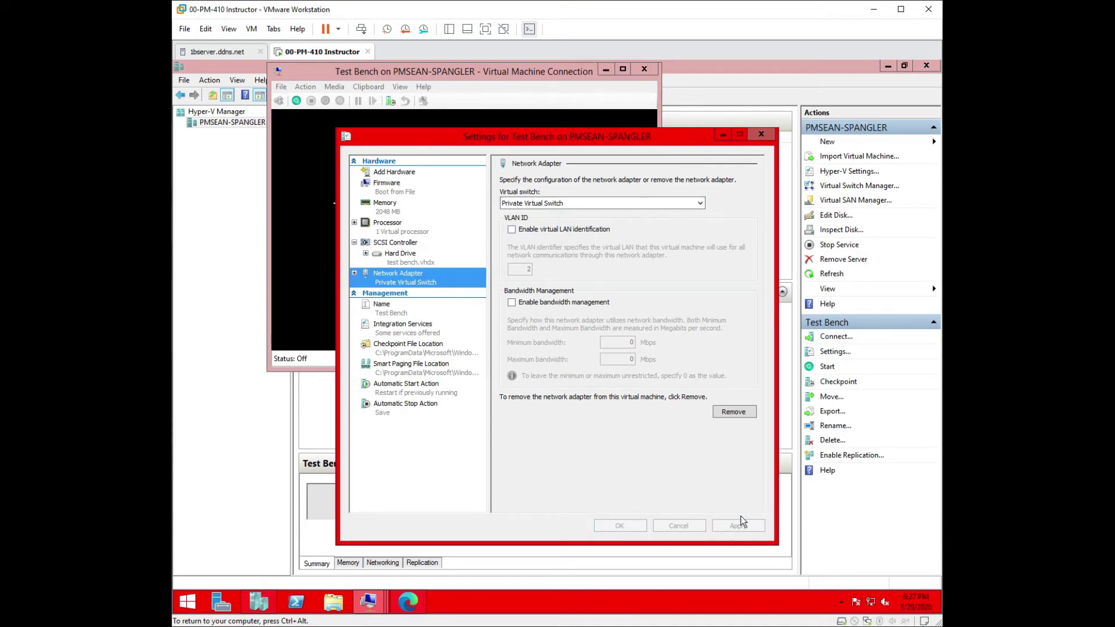
{"action": "left_click", "coordinate": [624, 524]}
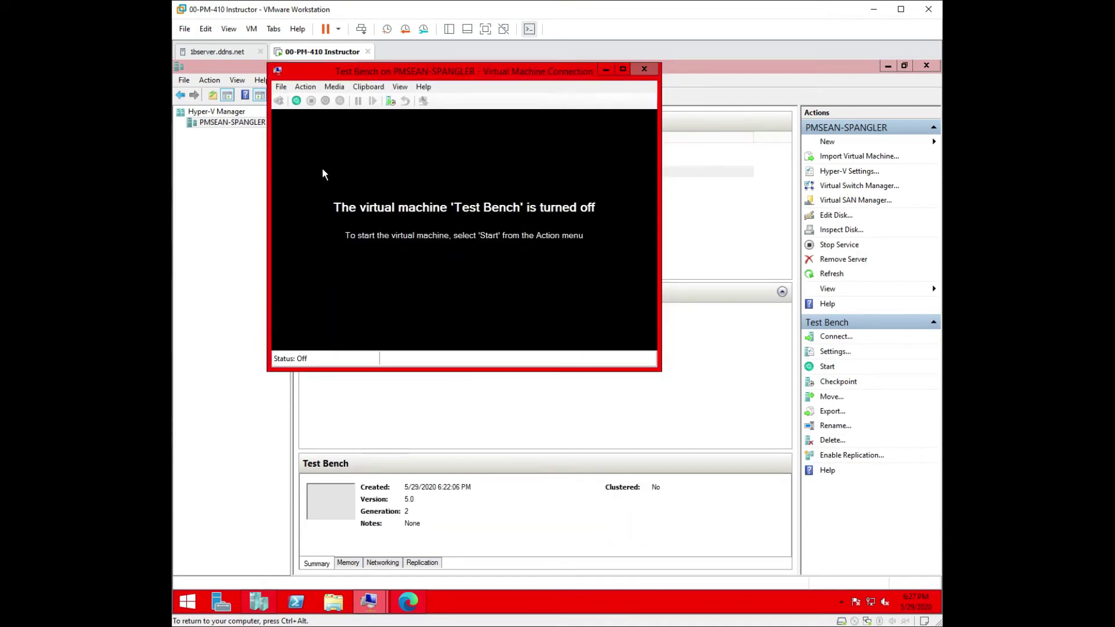
{"action": "left_click", "coordinate": [296, 102]}
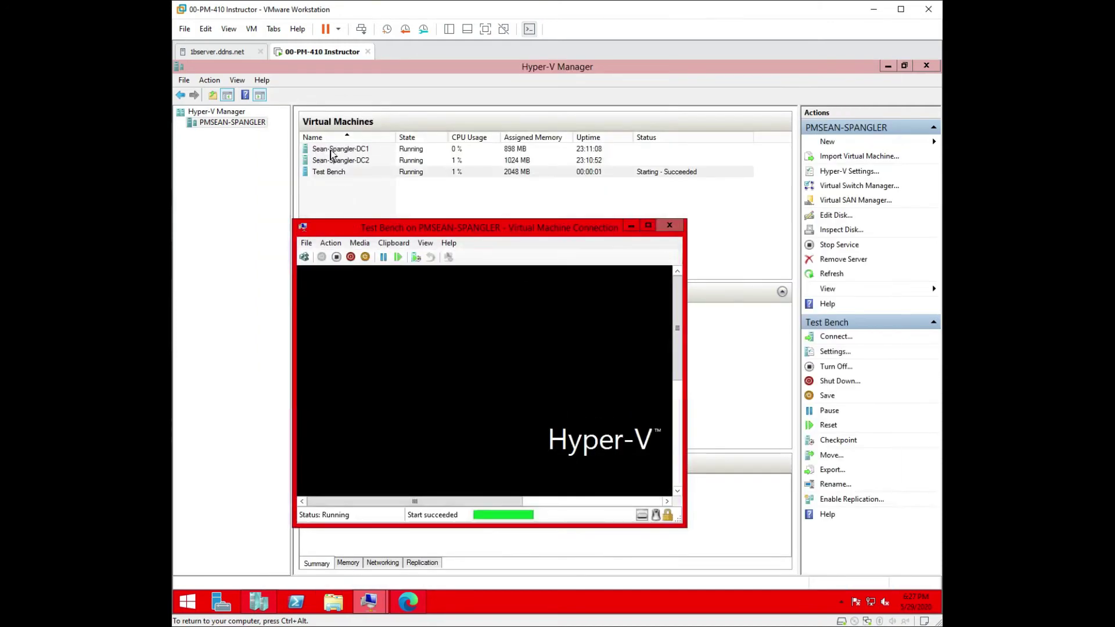
Step: Move the VM window up, maximize it, and reconnect at the chosen display size
{"action": "left_click_drag", "start_coordinate": [420, 228], "coordinate": [418, 110]}
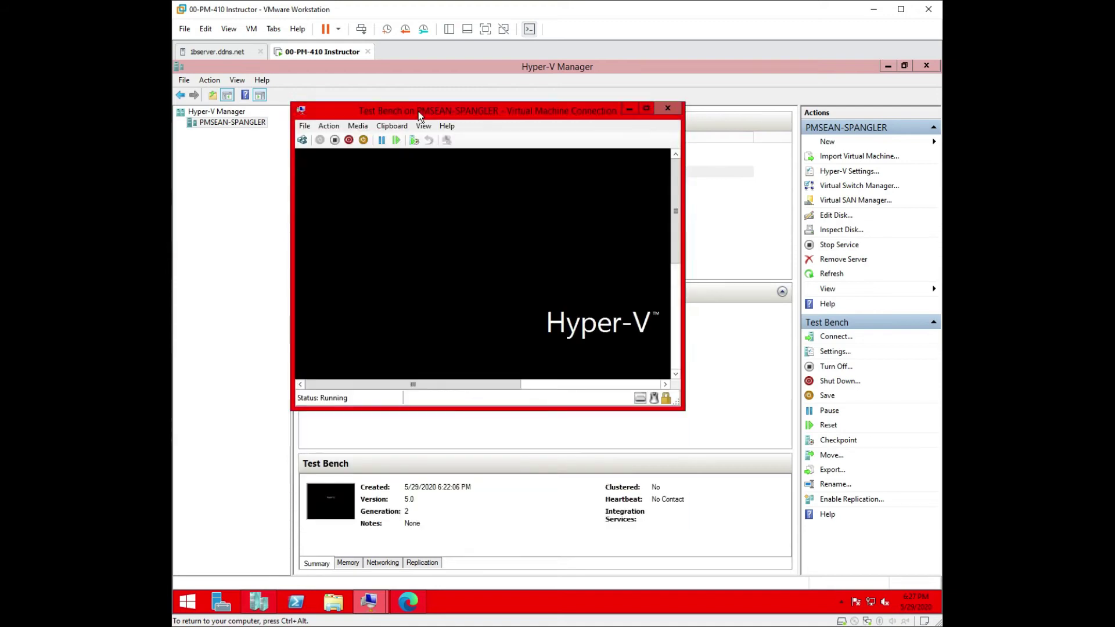
{"action": "left_click", "coordinate": [646, 108]}
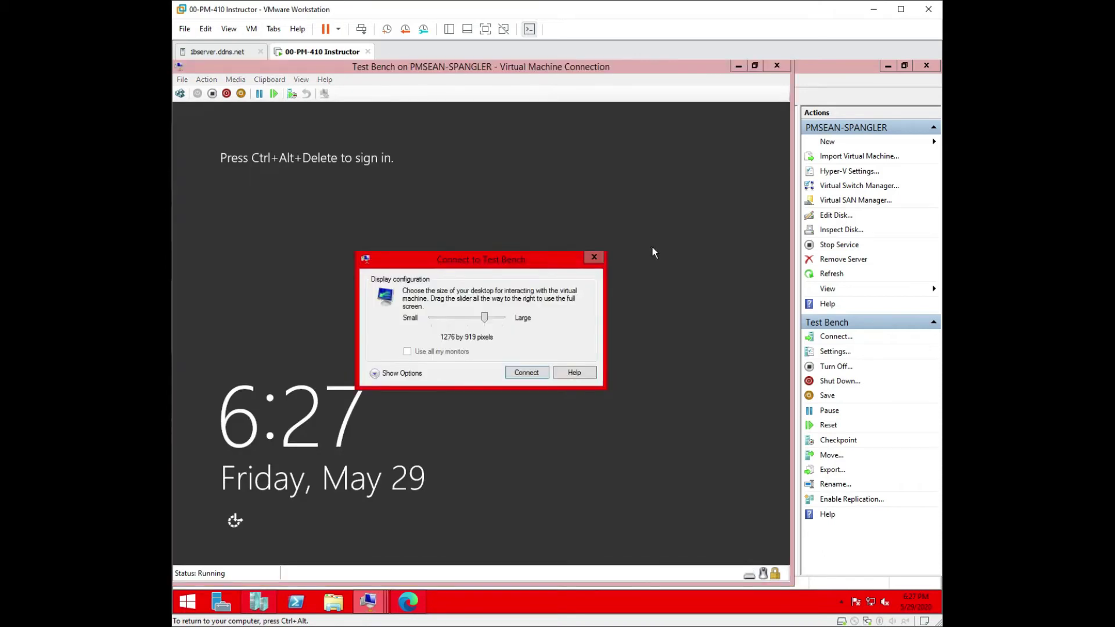
{"action": "left_click", "coordinate": [526, 371]}
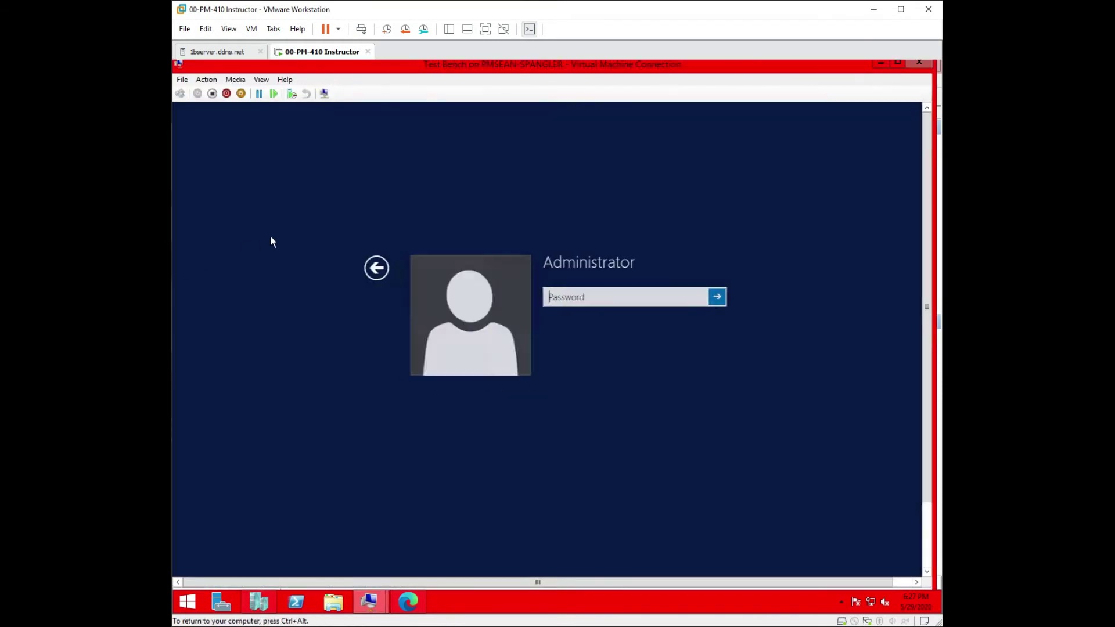
Step: Sign in with the Administrator password and allow network discovery
{"action": "left_click", "coordinate": [588, 304]}
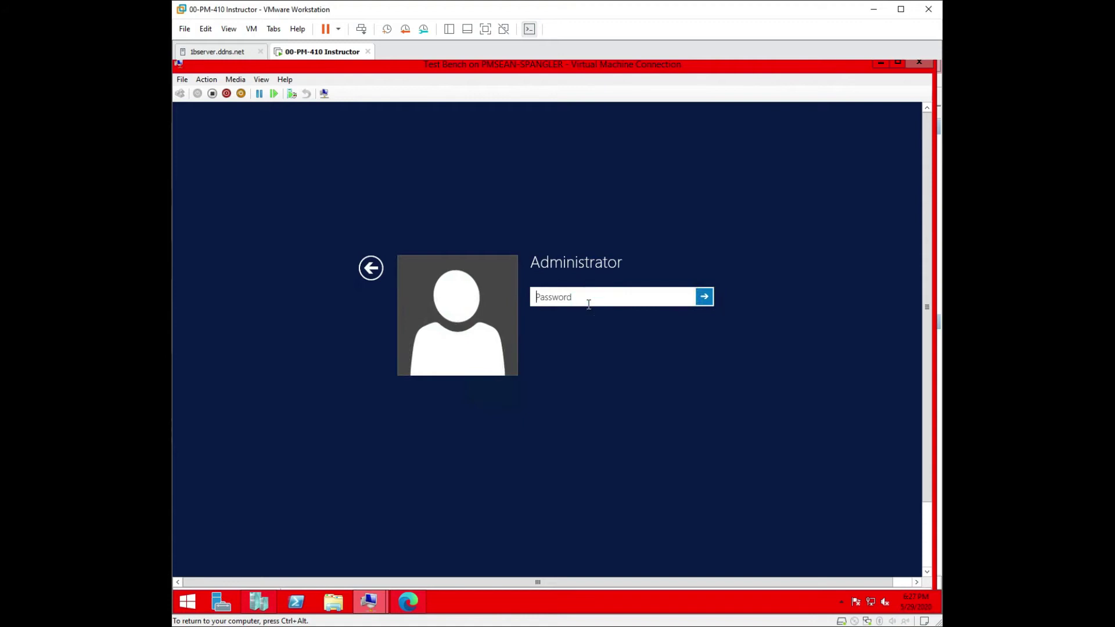
{"action": "type", "text": "*********"}
{"action": "key", "text": "Return"}
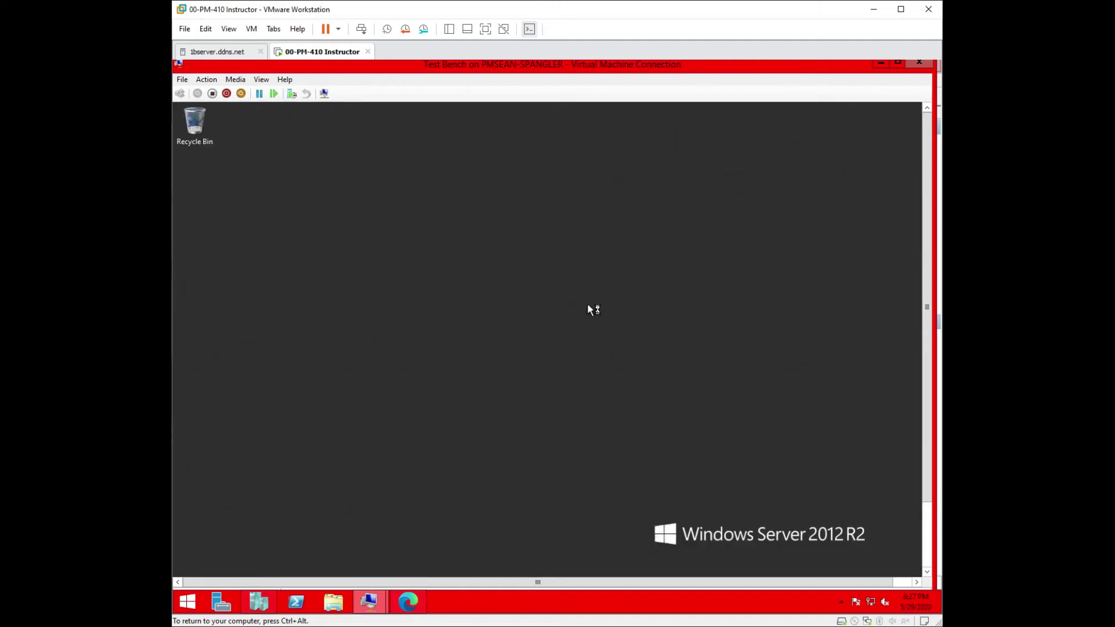
{"action": "left_click", "coordinate": [822, 326]}
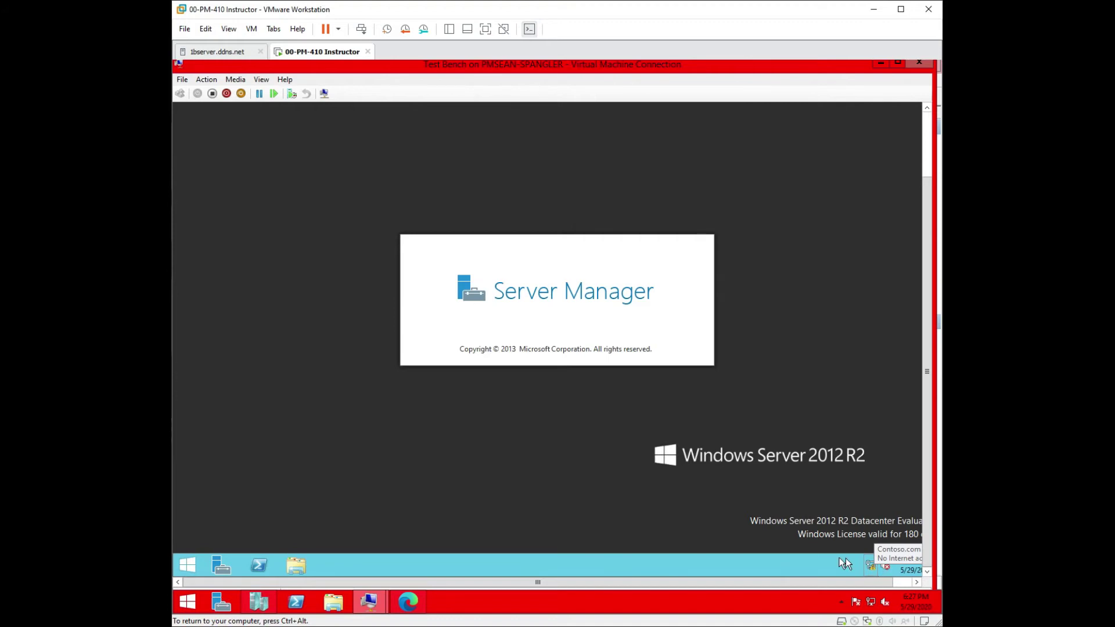
Step: Run ipconfig /all in a guest PowerShell console to show IPv4 10.10.10.1 from DHCP 10.0.0.20
{"action": "left_click", "coordinate": [259, 564]}
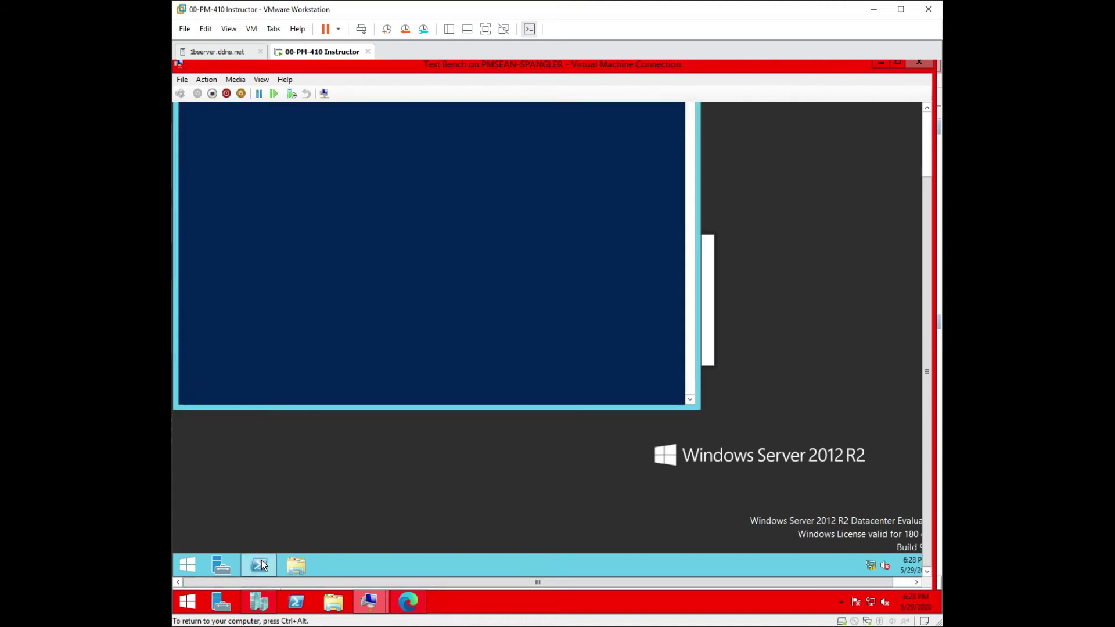
{"action": "left_click_drag", "start_coordinate": [925, 280], "coordinate": [921, 210]}
{"action": "left_click", "coordinate": [383, 148]}
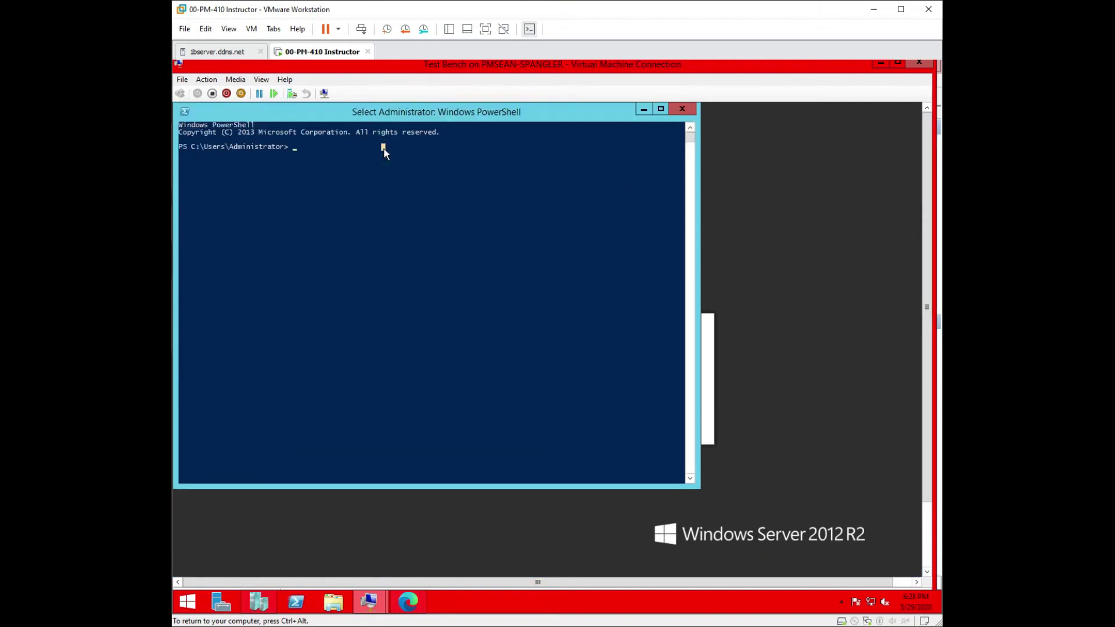
{"action": "type", "text": "ipconfig"}
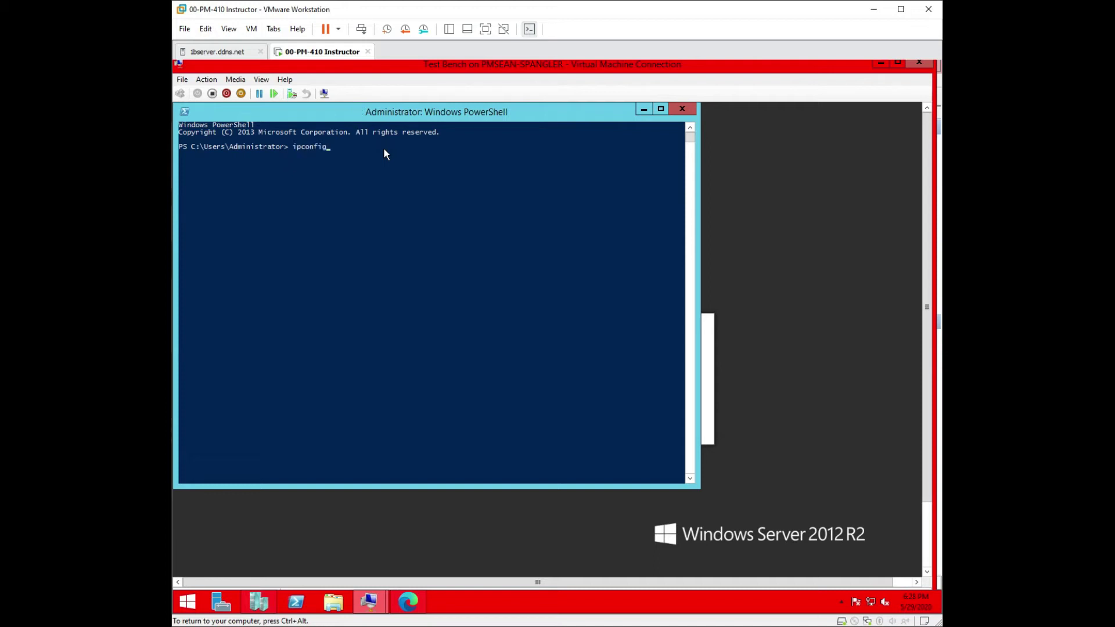
{"action": "type", "text": " /all"}
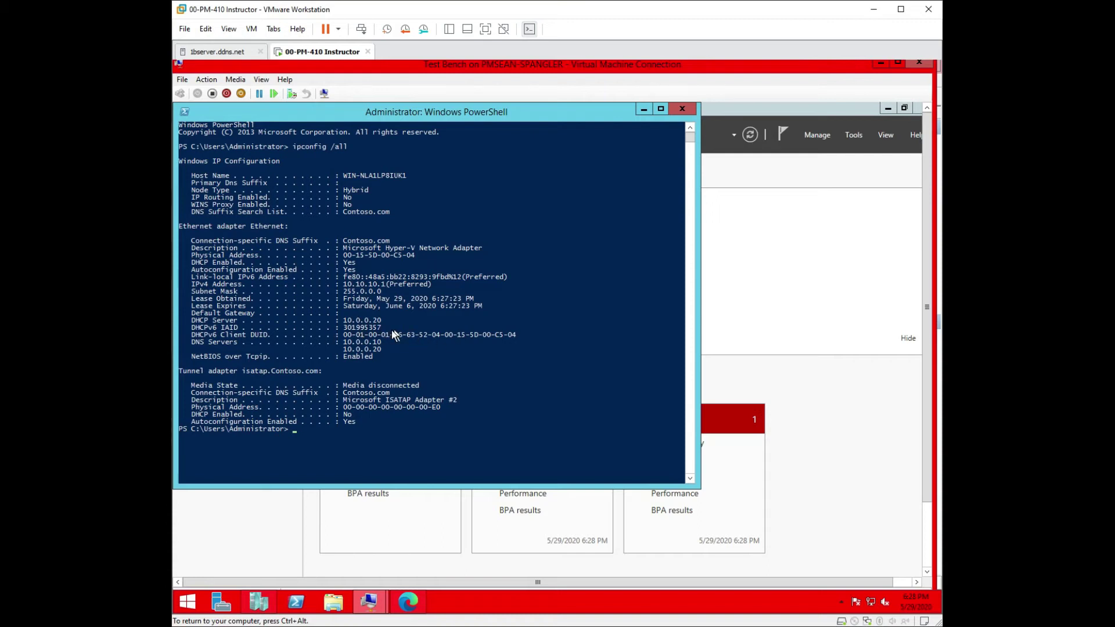
{"action": "left_click_drag", "start_coordinate": [350, 327], "coordinate": [373, 328]}
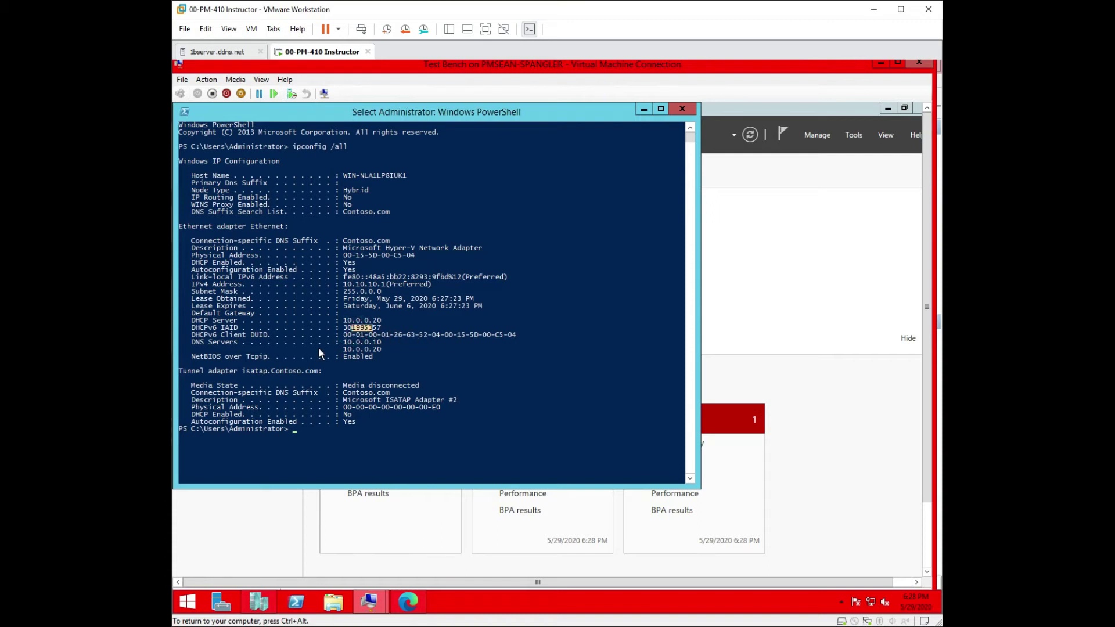
{"action": "left_click", "coordinate": [206, 342]}
Step: Close PowerShell, switch to Full Screen Mode, and open Local Server's Ethernet connection
{"action": "left_click", "coordinate": [687, 108]}
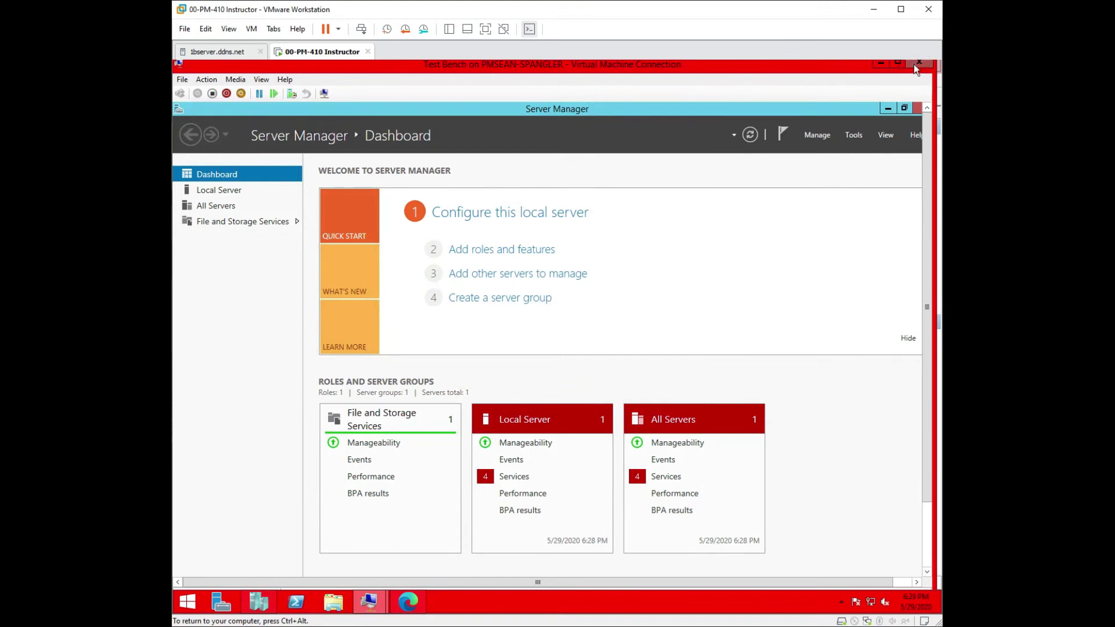
{"action": "key", "text": "ctrl+alt"}
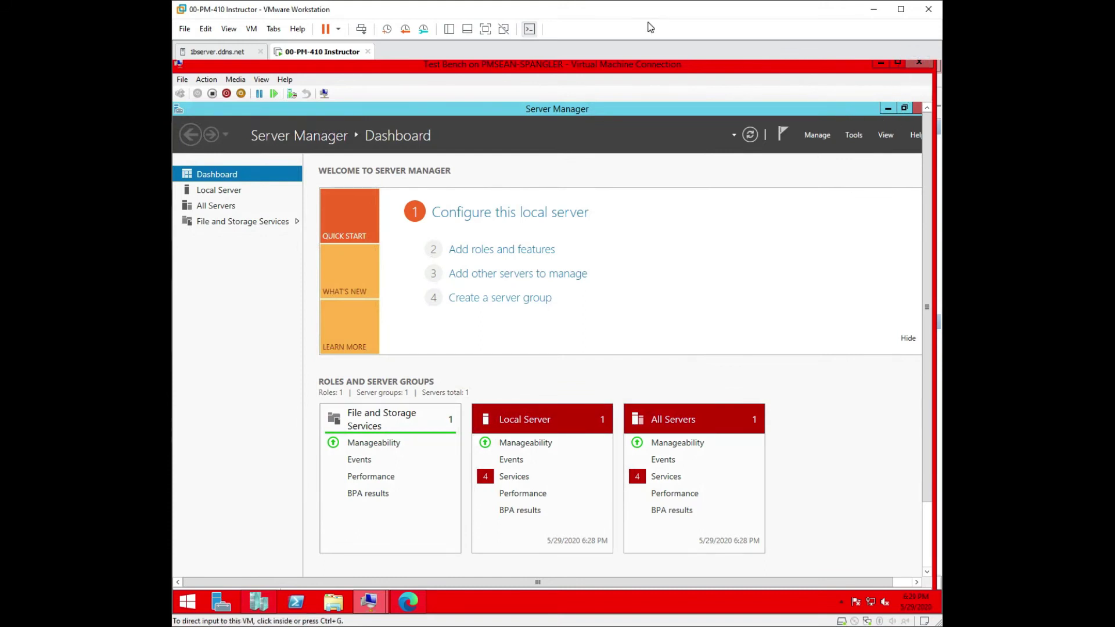
{"action": "left_click", "coordinate": [252, 84]}
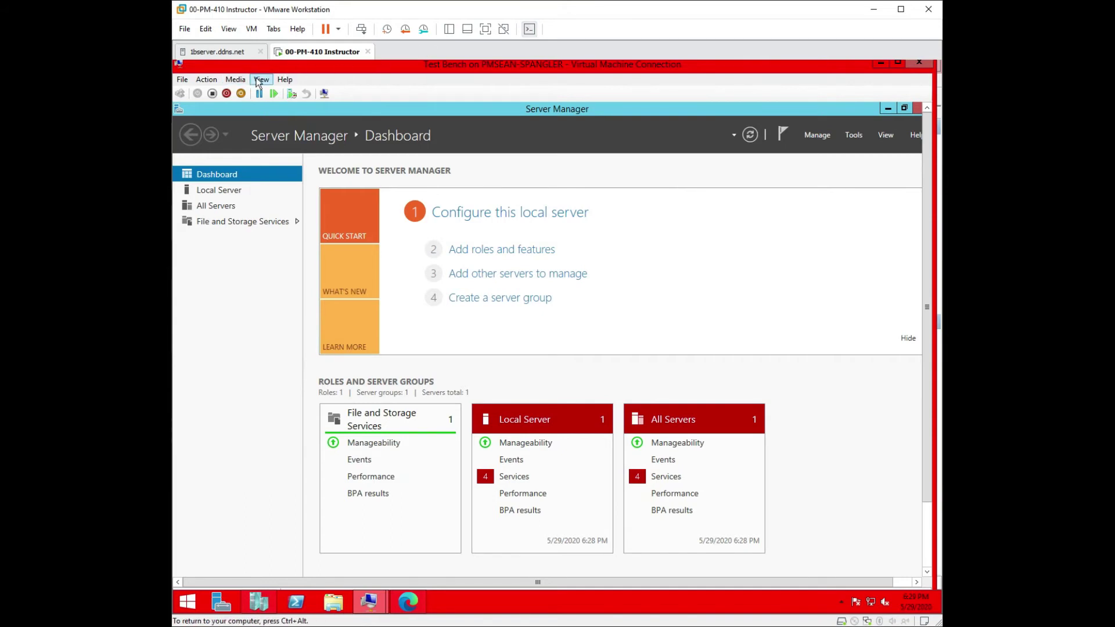
{"action": "left_click", "coordinate": [259, 83]}
{"action": "left_click", "coordinate": [275, 91]}
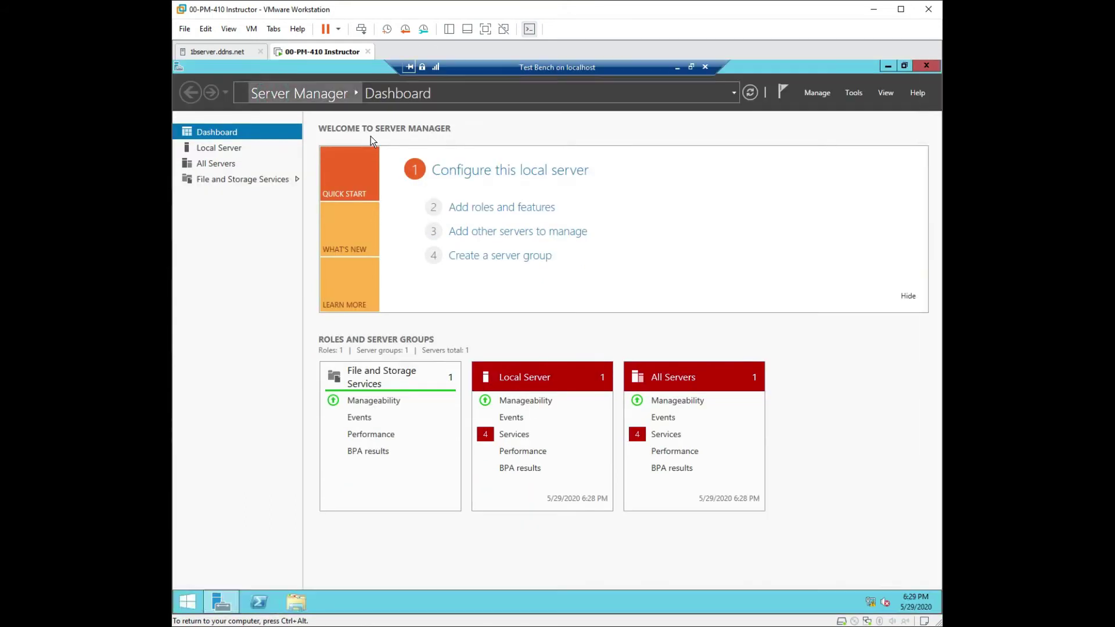
{"action": "left_click", "coordinate": [217, 149]}
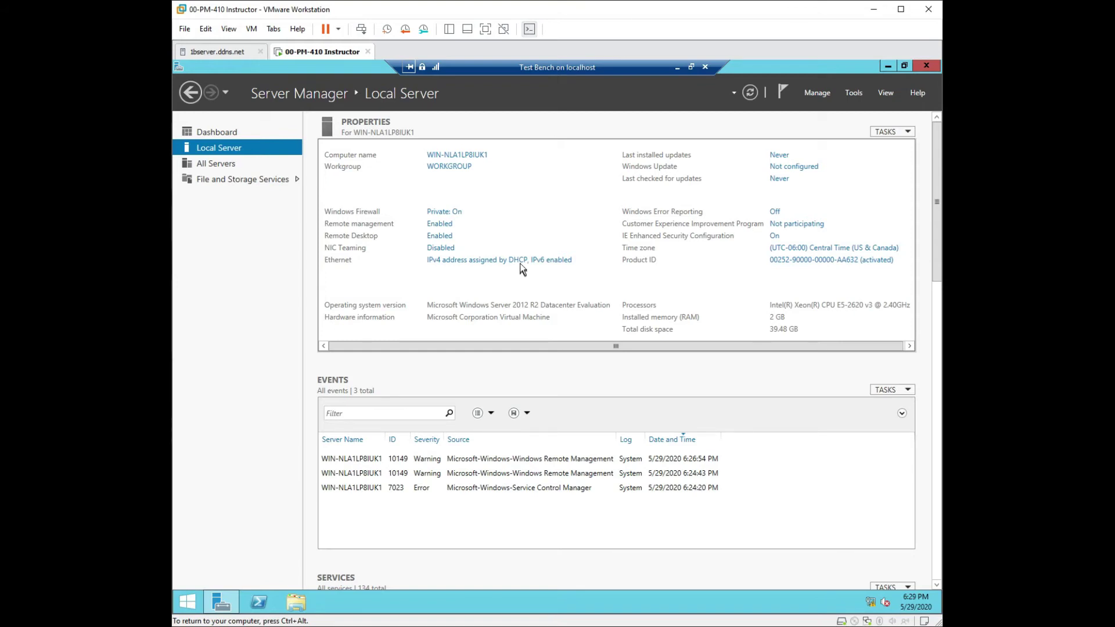
{"action": "left_click", "coordinate": [521, 261]}
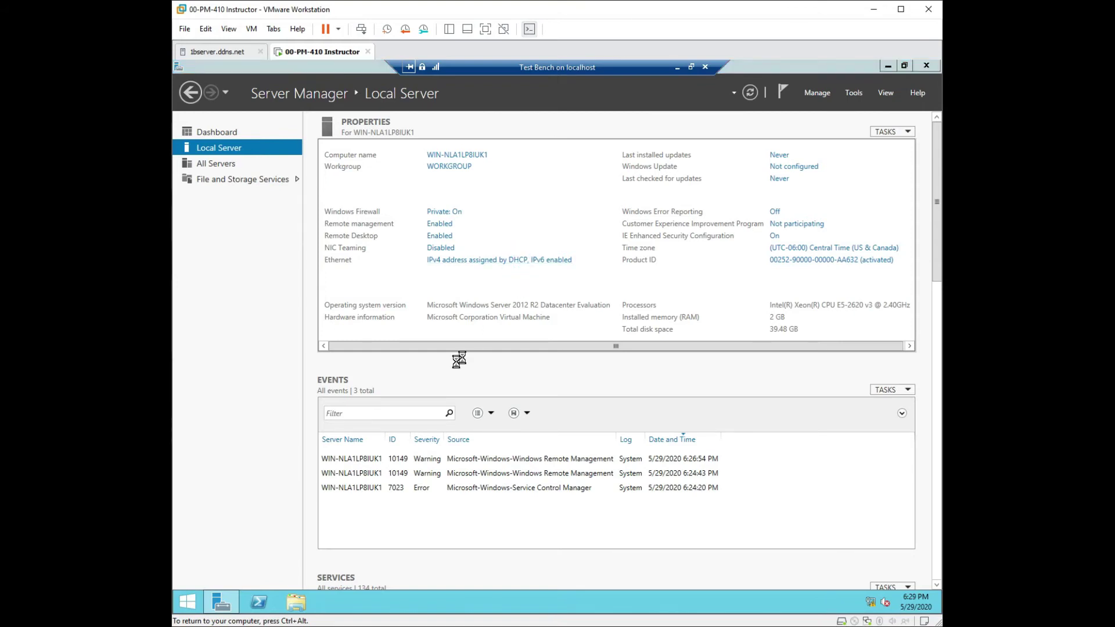
Step: Review Ethernet's DHCP lease: IPv4 10.10.10.1 from DHCP server 10.0.0.20, expiring June 6, no gateway
{"action": "double_click", "coordinate": [382, 229]}
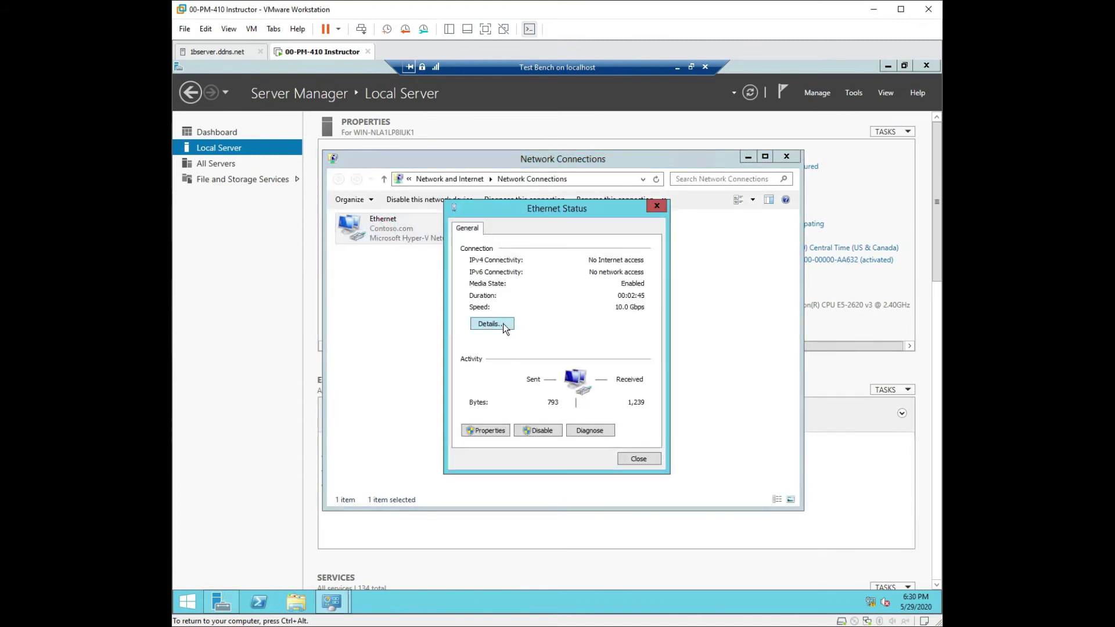
{"action": "left_click", "coordinate": [503, 323]}
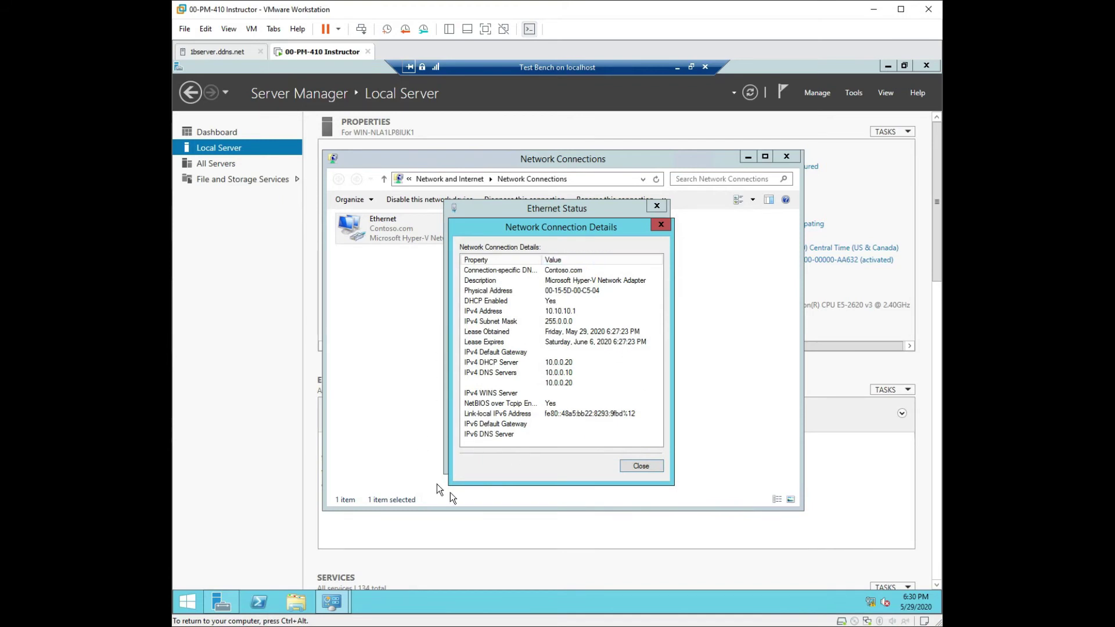
{"action": "left_click", "coordinate": [574, 382]}
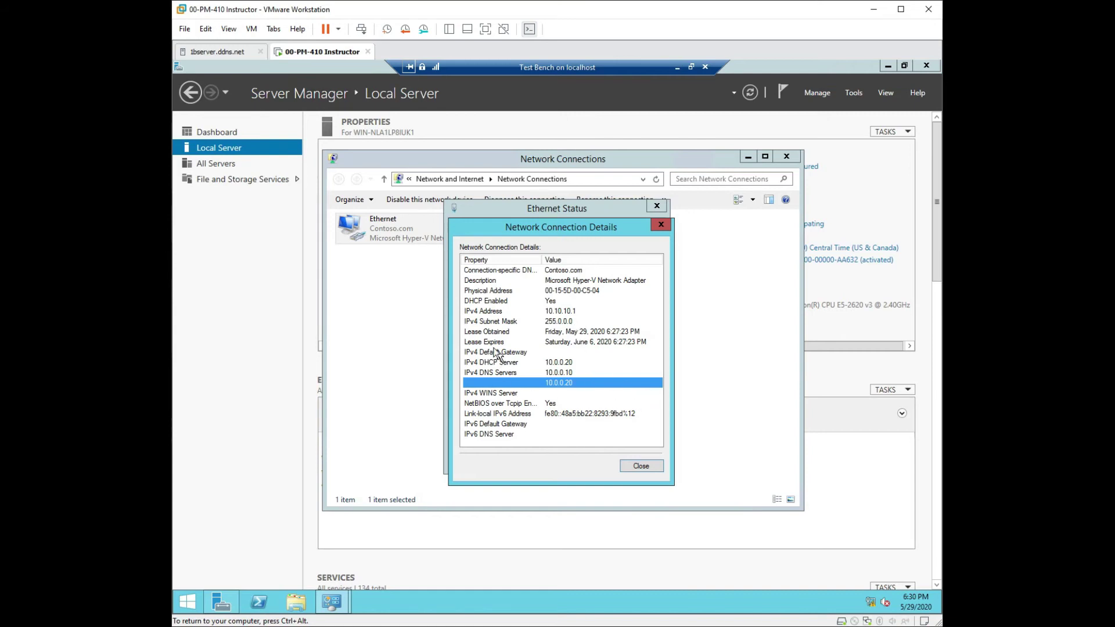
{"action": "left_click", "coordinate": [476, 334]}
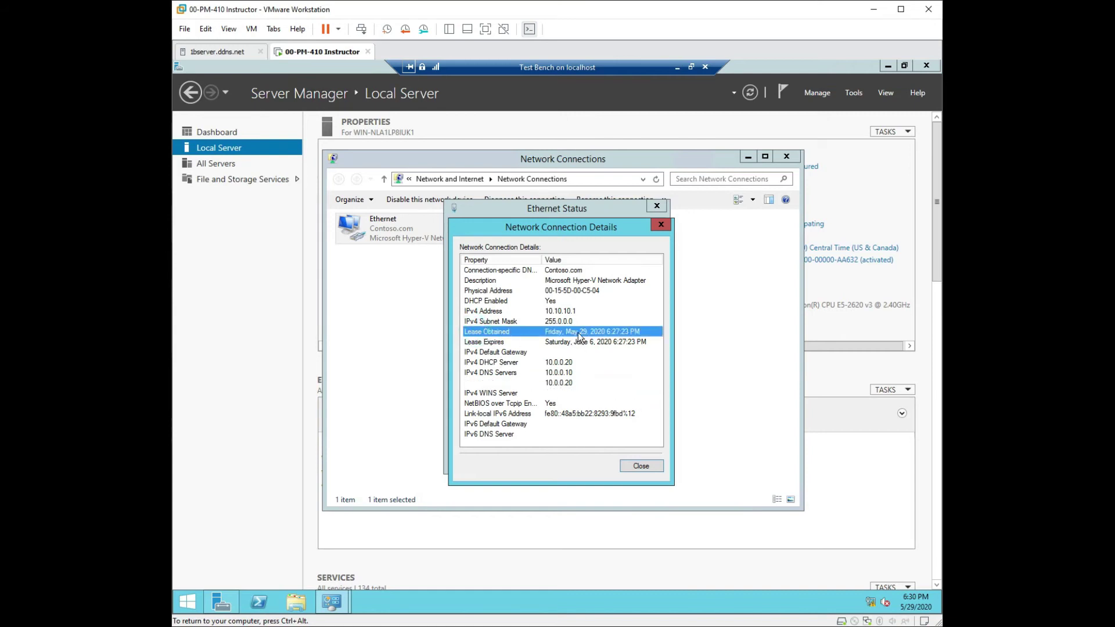
{"action": "left_click", "coordinate": [495, 344]}
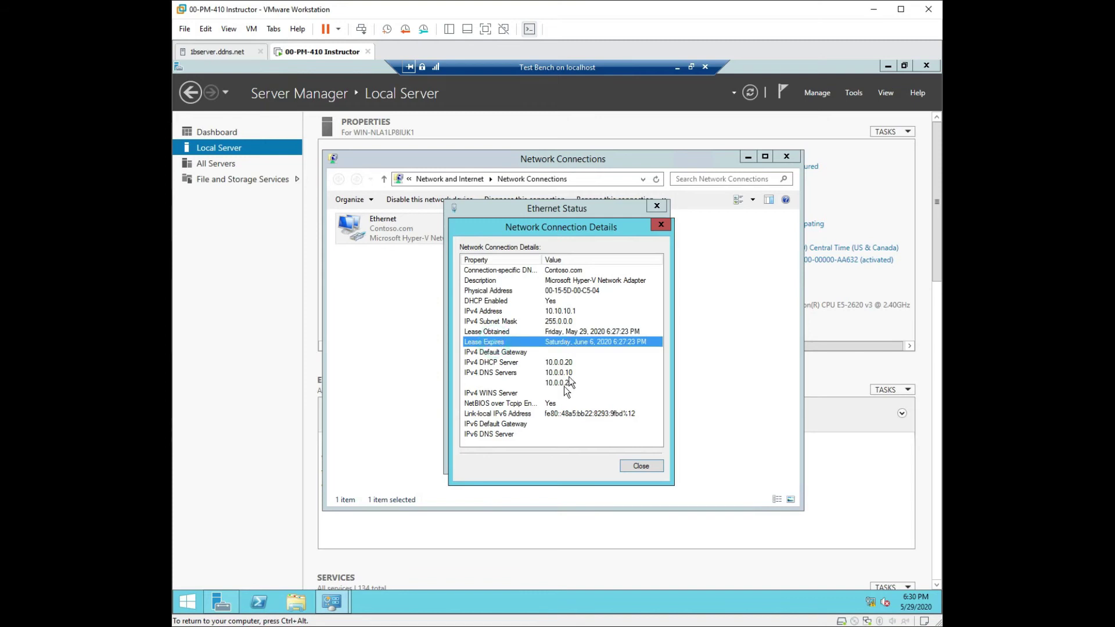
{"action": "left_click", "coordinate": [492, 352]}
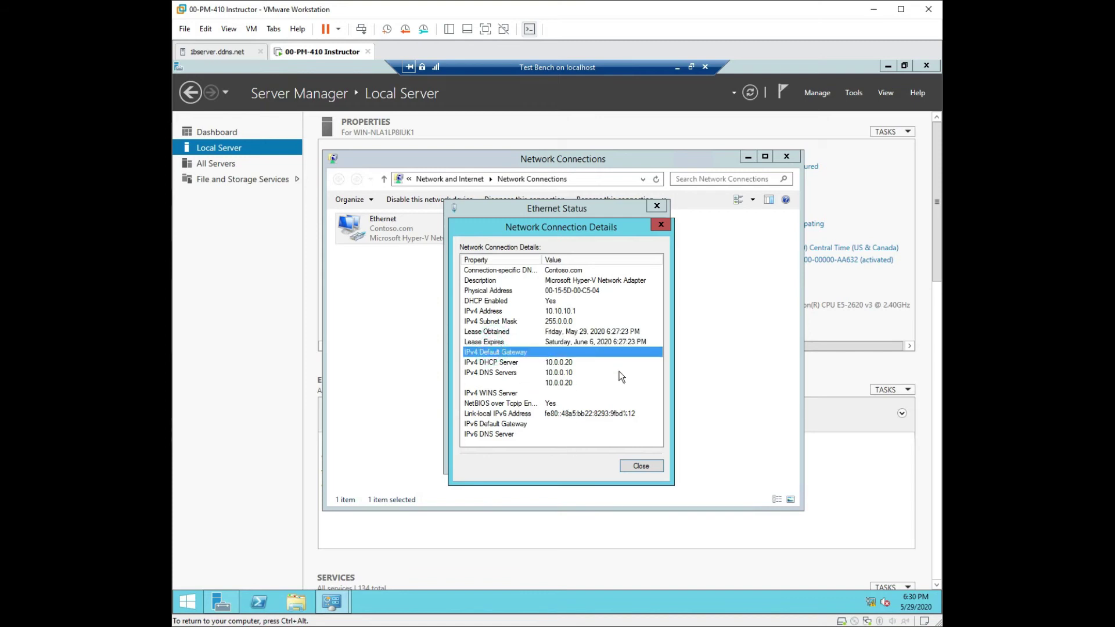
{"action": "left_click", "coordinate": [560, 312]}
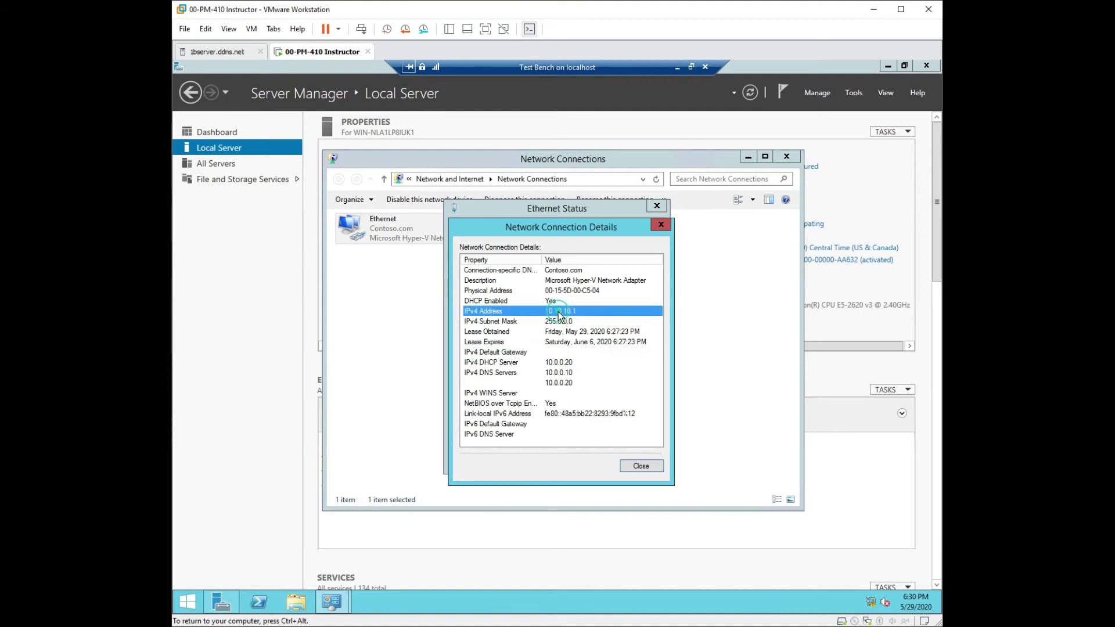
{"action": "left_click", "coordinate": [546, 301]}
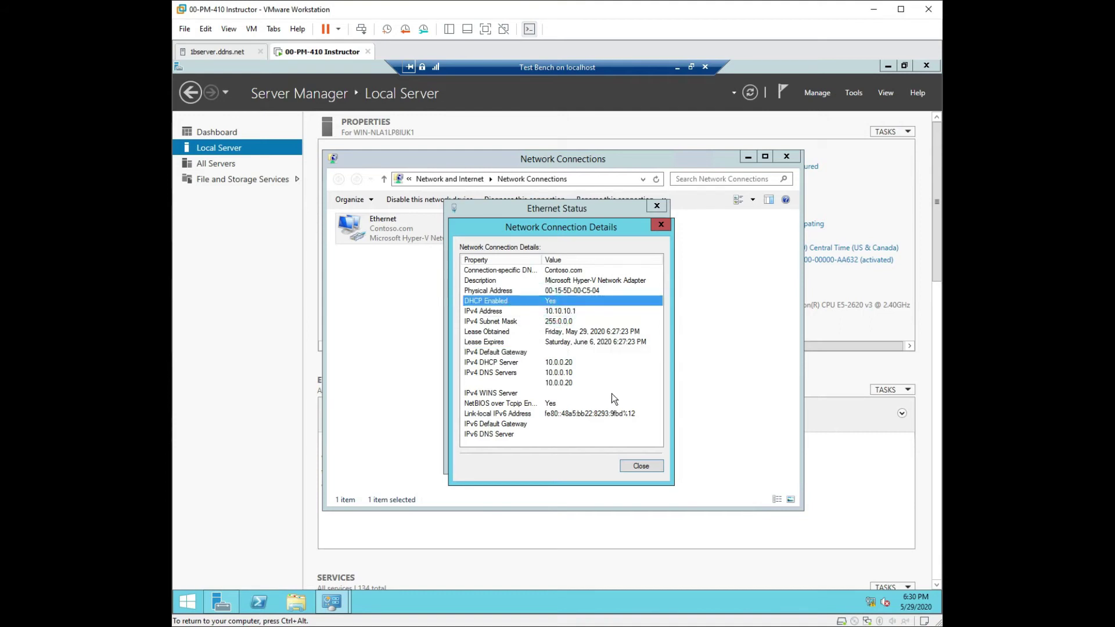
{"action": "left_click", "coordinate": [555, 263]}
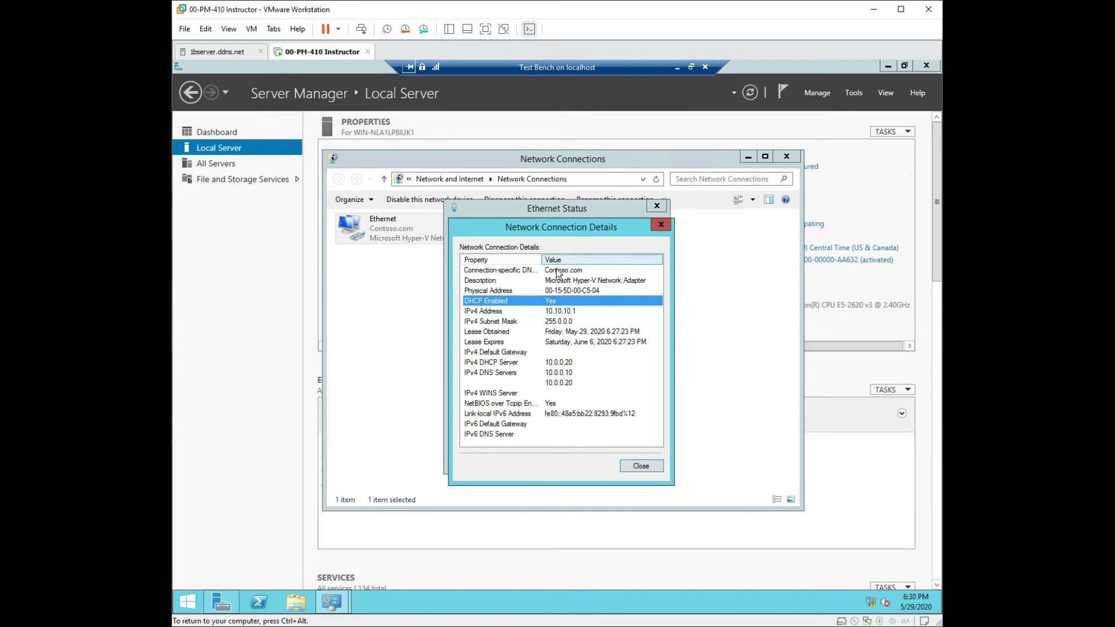
{"action": "left_click", "coordinate": [641, 466]}
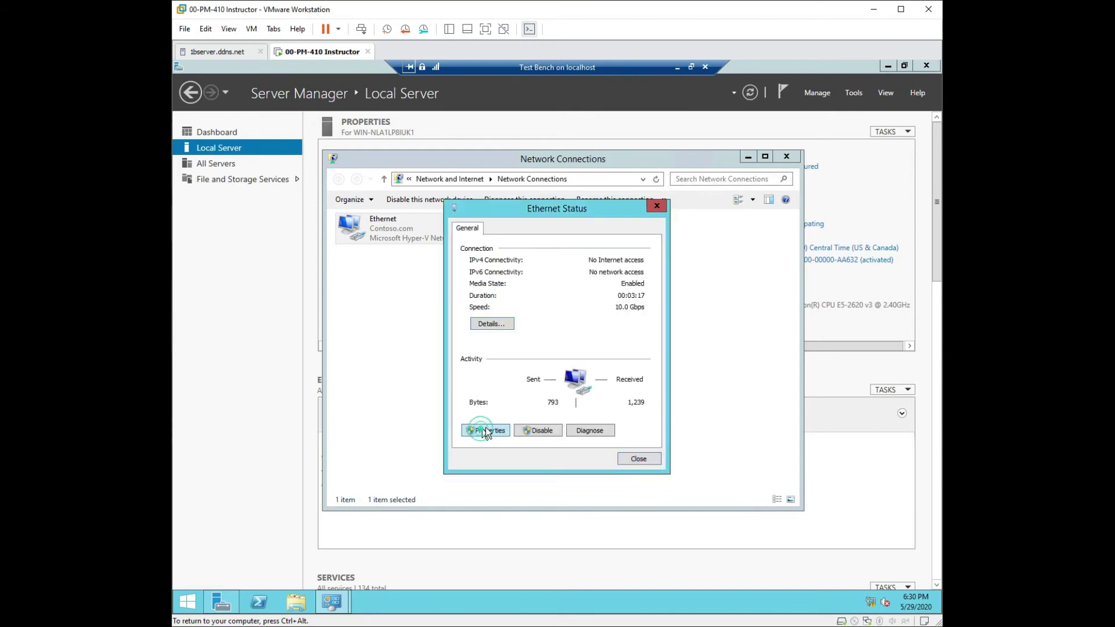
Step: Check that the Ethernet IPv4 settings obtain IP and DNS addresses automatically
{"action": "left_click", "coordinate": [487, 430]}
{"action": "double_click", "coordinate": [546, 387]}
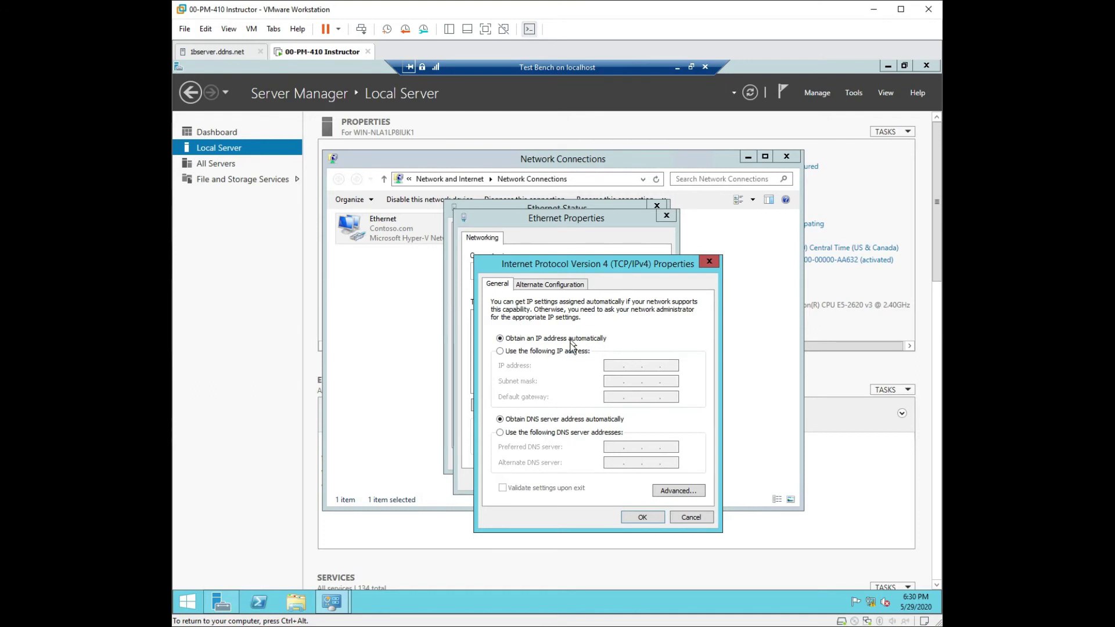
{"action": "left_click", "coordinate": [561, 285]}
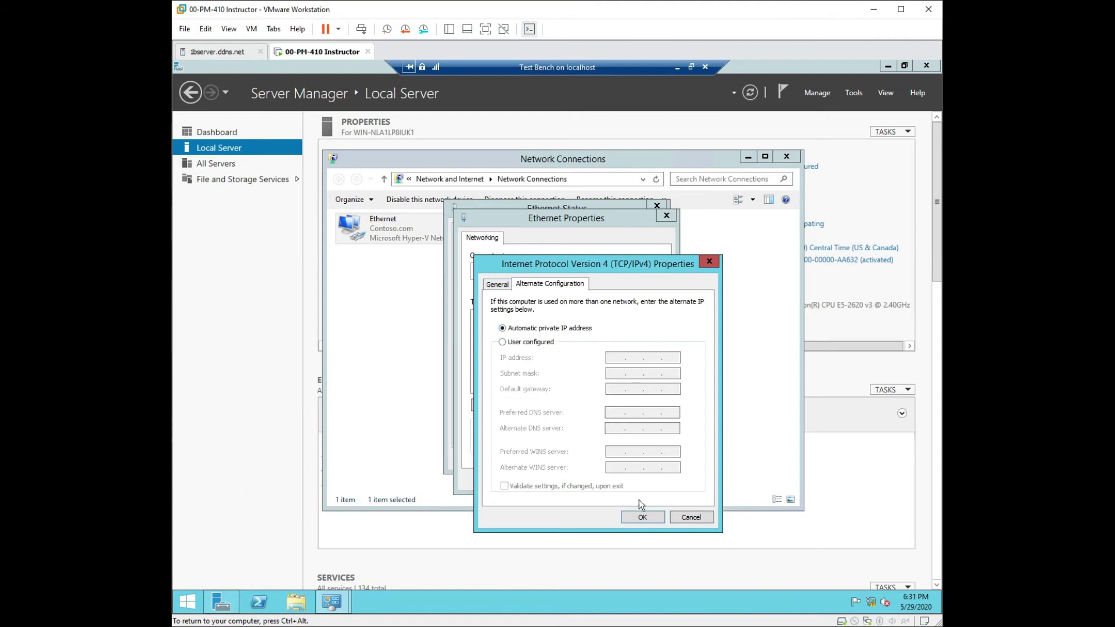
{"action": "left_click", "coordinate": [494, 286]}
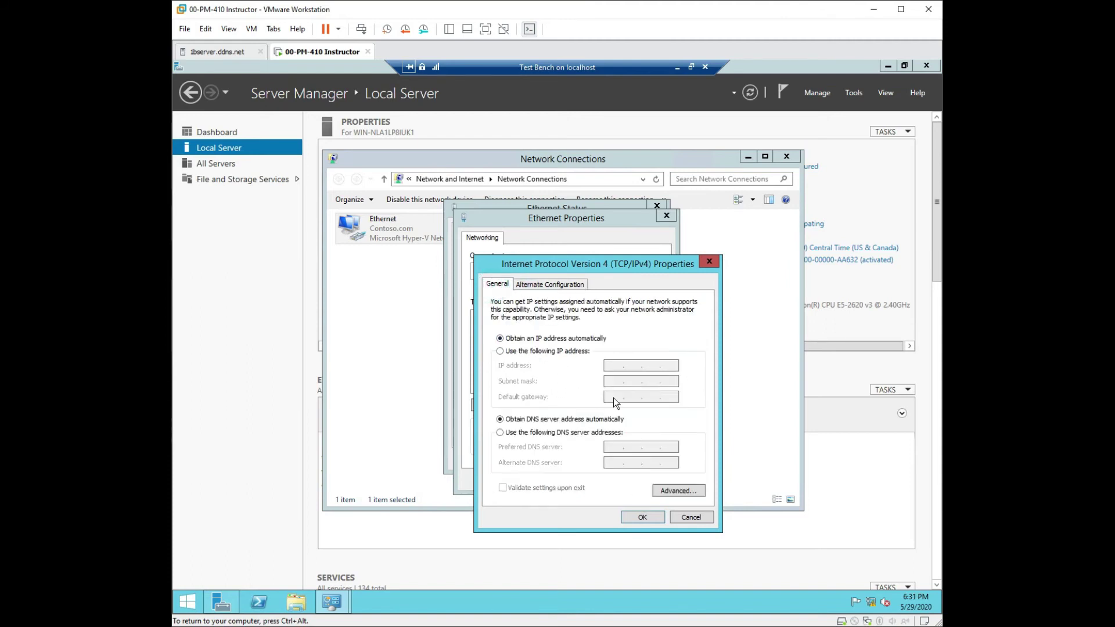
{"action": "left_click", "coordinate": [652, 514]}
Step: Close the adapter properties, status and Network Connections windows, then bring up Server Manager's Manage menu
{"action": "left_click", "coordinate": [600, 479]}
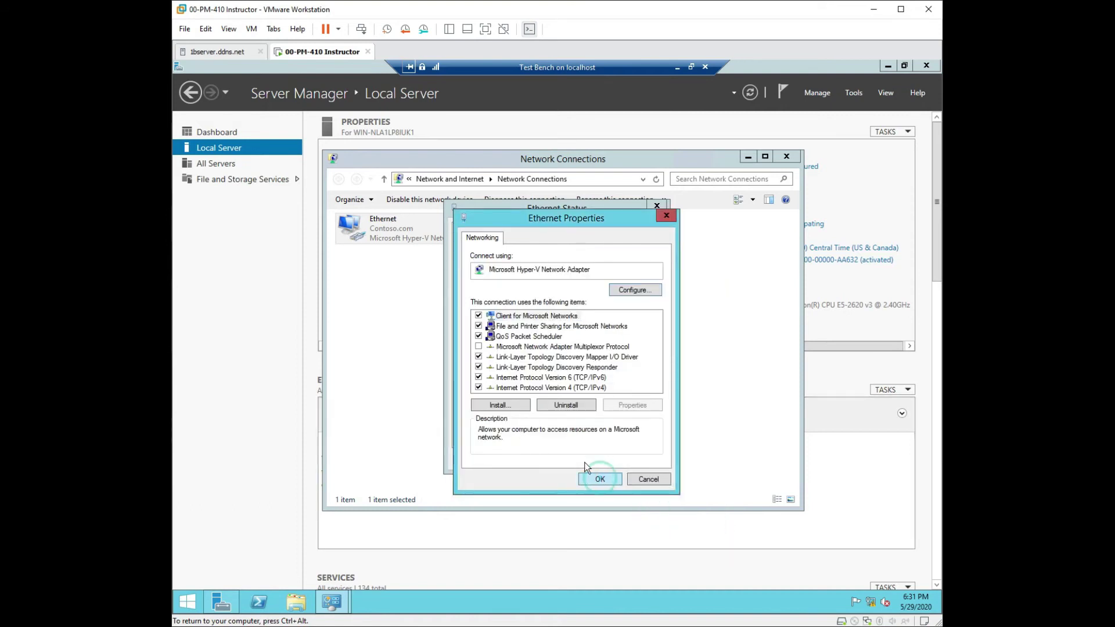
{"action": "left_click", "coordinate": [637, 459]}
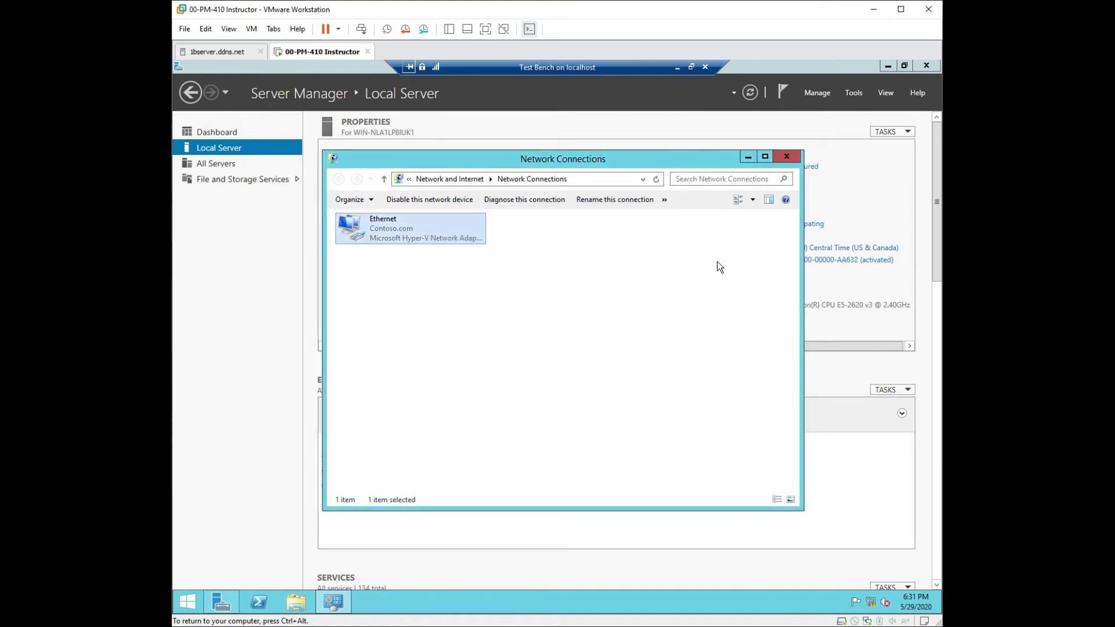
{"action": "left_click", "coordinate": [794, 158]}
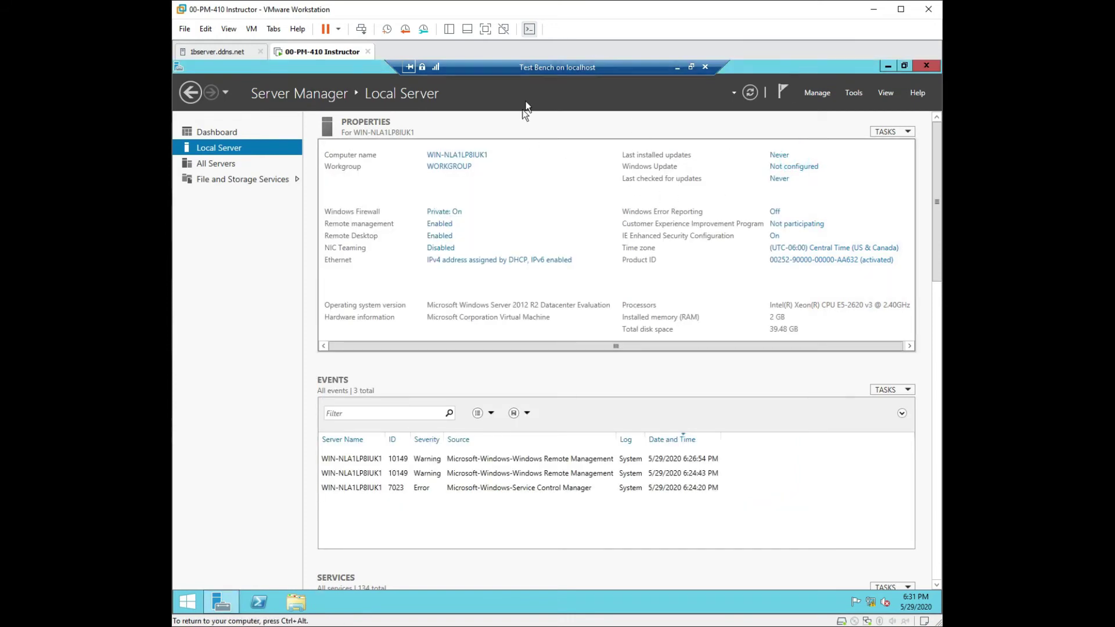
{"action": "left_click", "coordinate": [819, 93]}
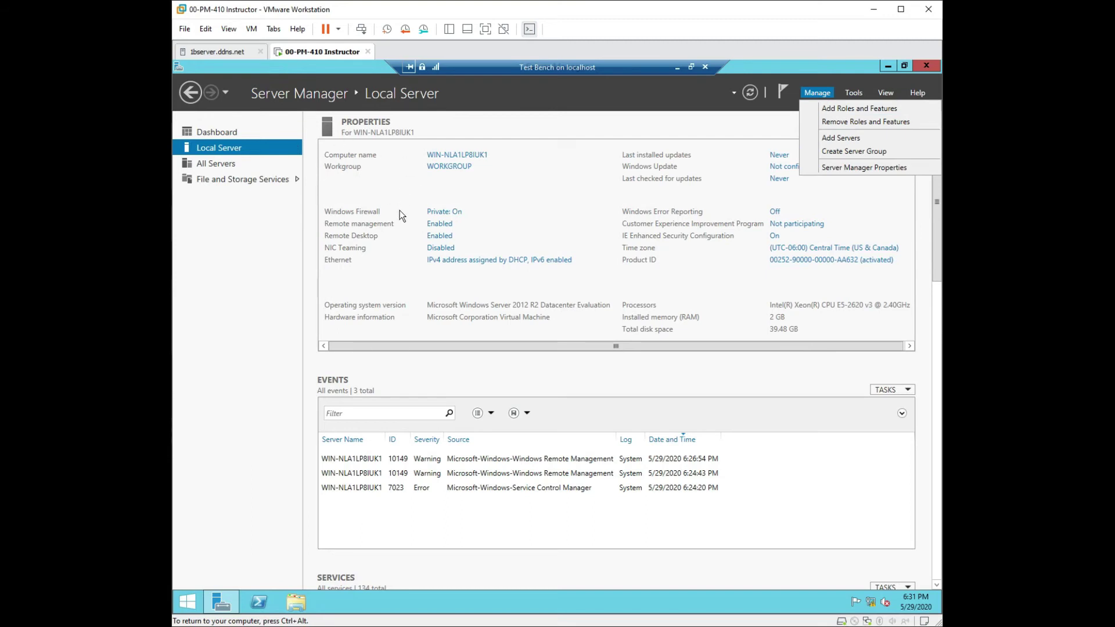
Step: Start Add Roles and Features with role-based installation on this server and go to Features
{"action": "left_click", "coordinate": [836, 109]}
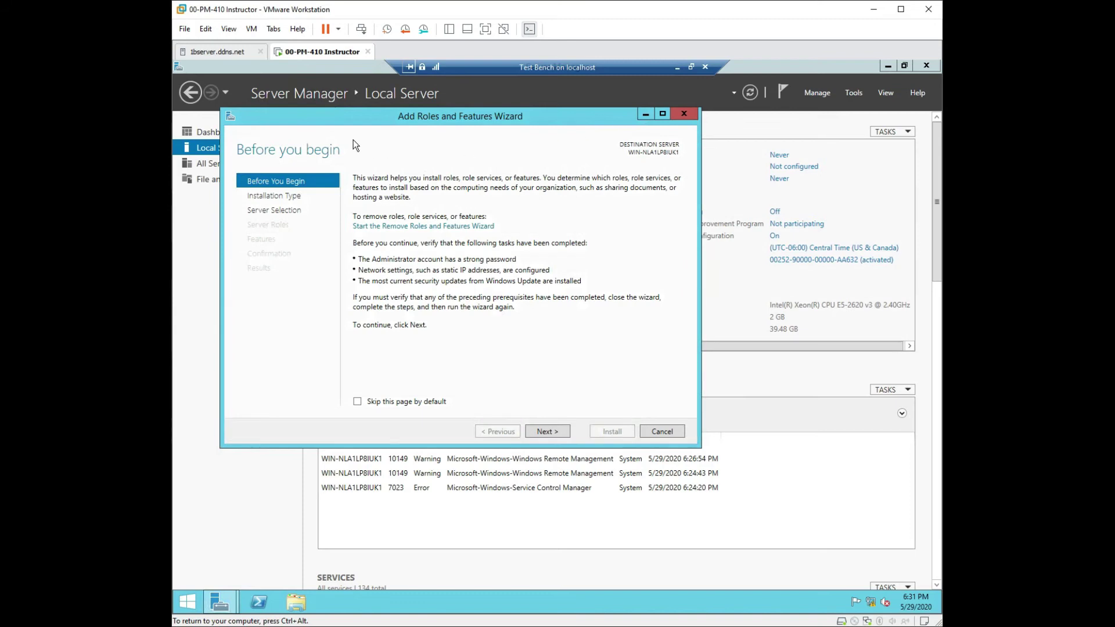
{"action": "left_click", "coordinate": [563, 431]}
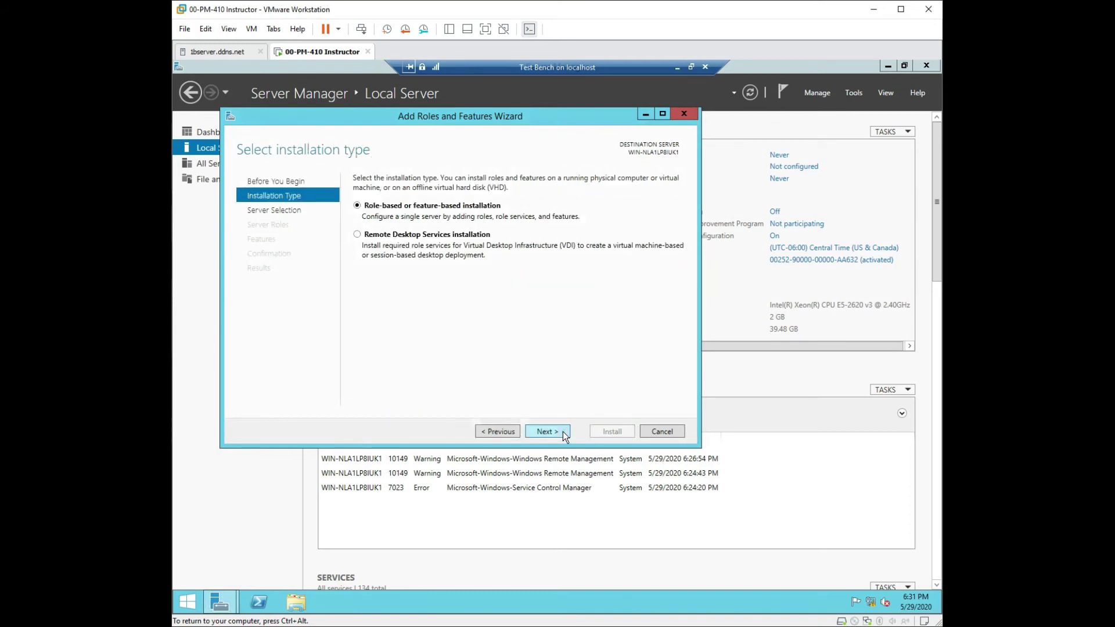
{"action": "left_click", "coordinate": [562, 430]}
{"action": "left_click", "coordinate": [562, 431]}
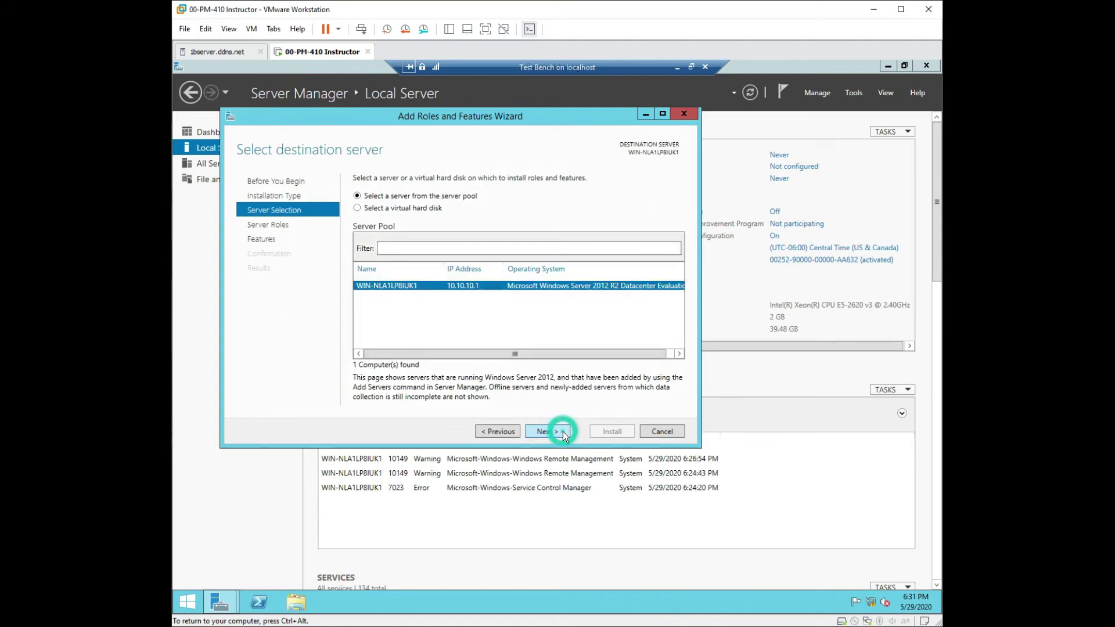
{"action": "left_click_drag", "start_coordinate": [539, 325], "coordinate": [552, 290]}
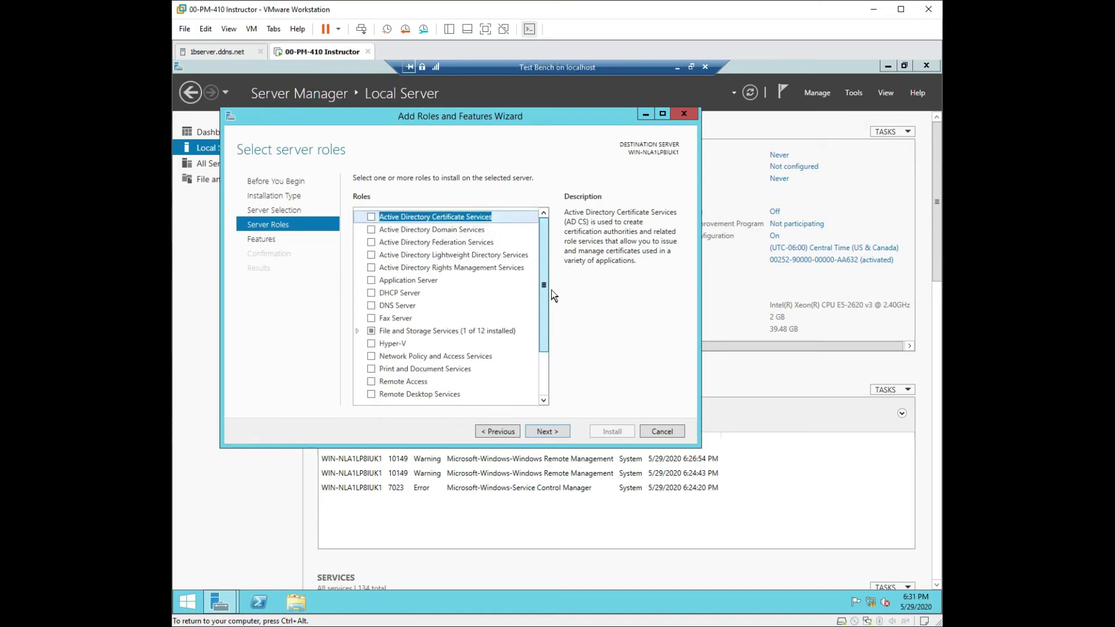
{"action": "left_click", "coordinate": [259, 239]}
Step: Tick Desktop Experience under User Interfaces and Infrastructure
{"action": "left_click_drag", "start_coordinate": [545, 244], "coordinate": [556, 345]}
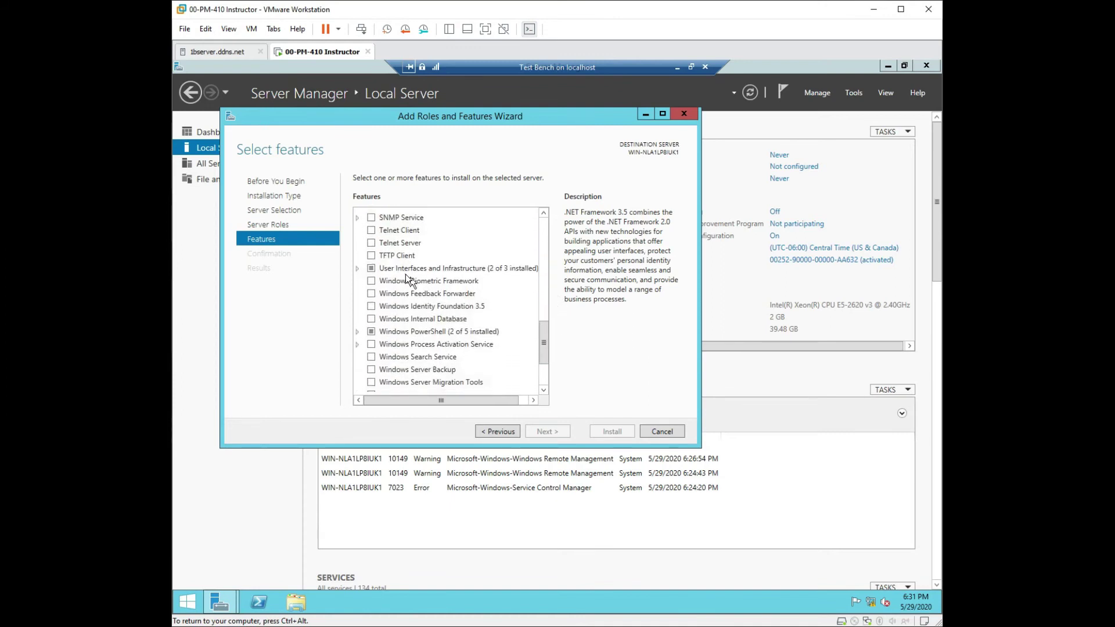
{"action": "left_click", "coordinate": [357, 268]}
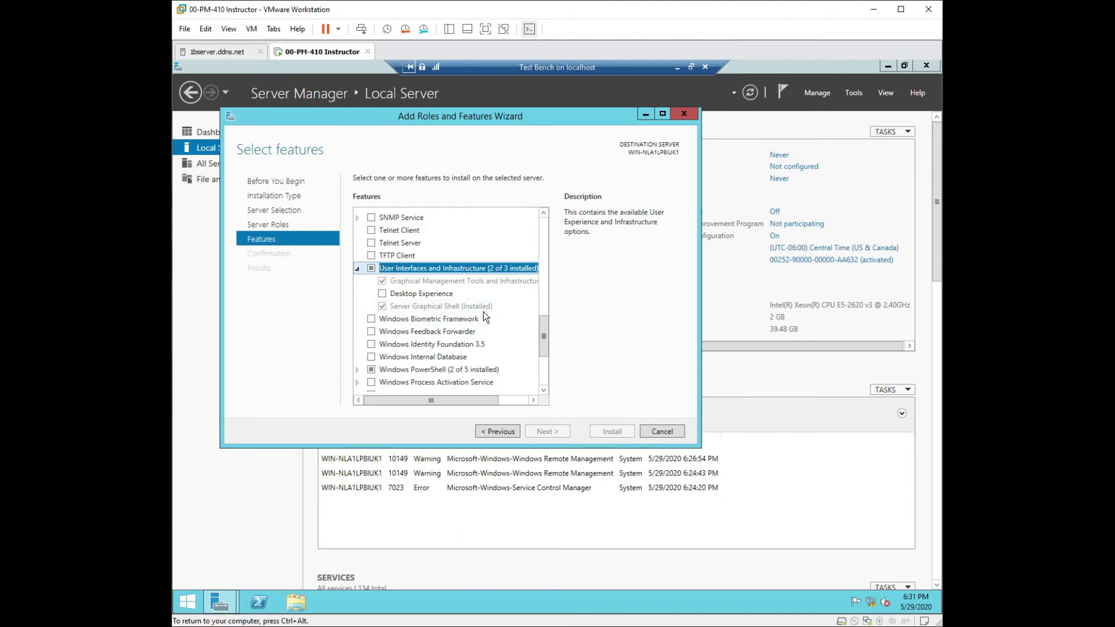
{"action": "left_click", "coordinate": [382, 293]}
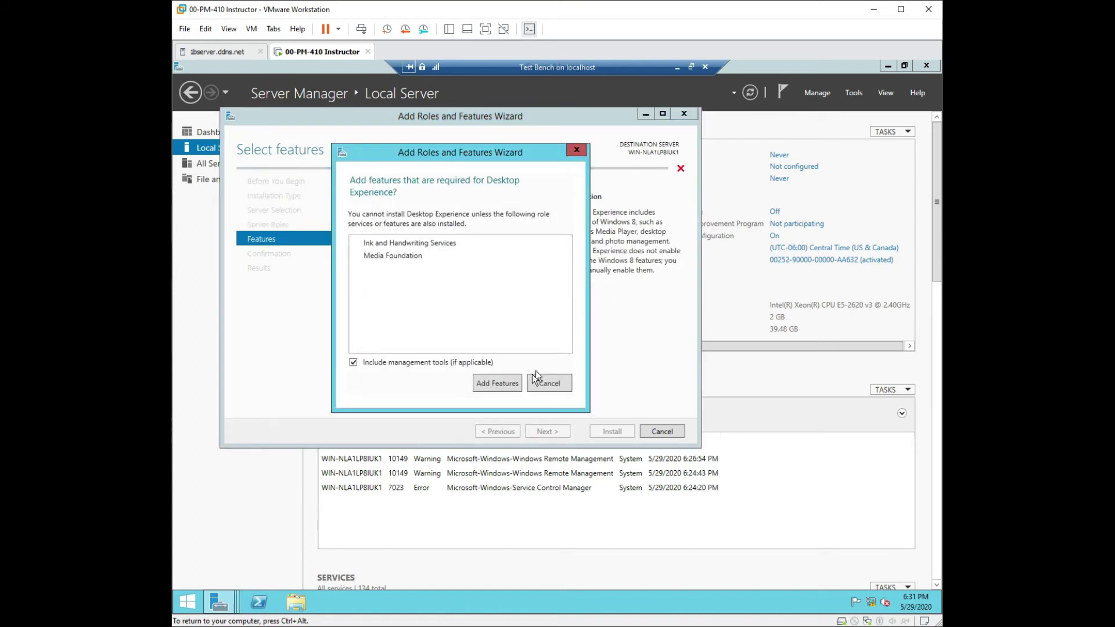
Step: Add Ink and Handwriting Services and Media Foundation, keeping Desktop Experience selected
{"action": "left_click", "coordinate": [498, 383]}
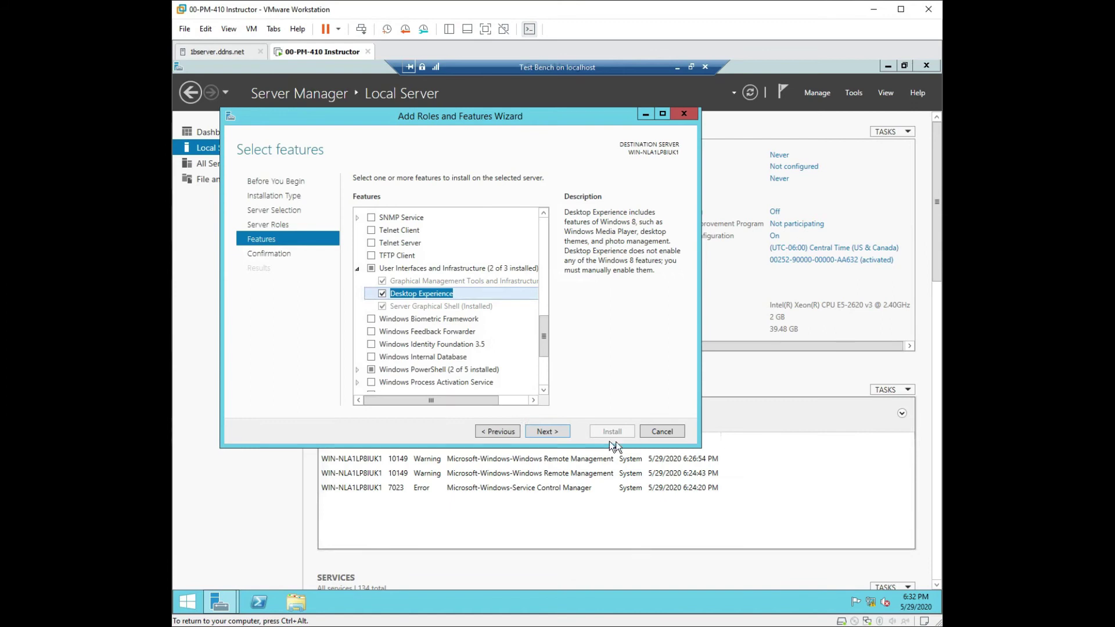
{"action": "left_click", "coordinate": [381, 295]}
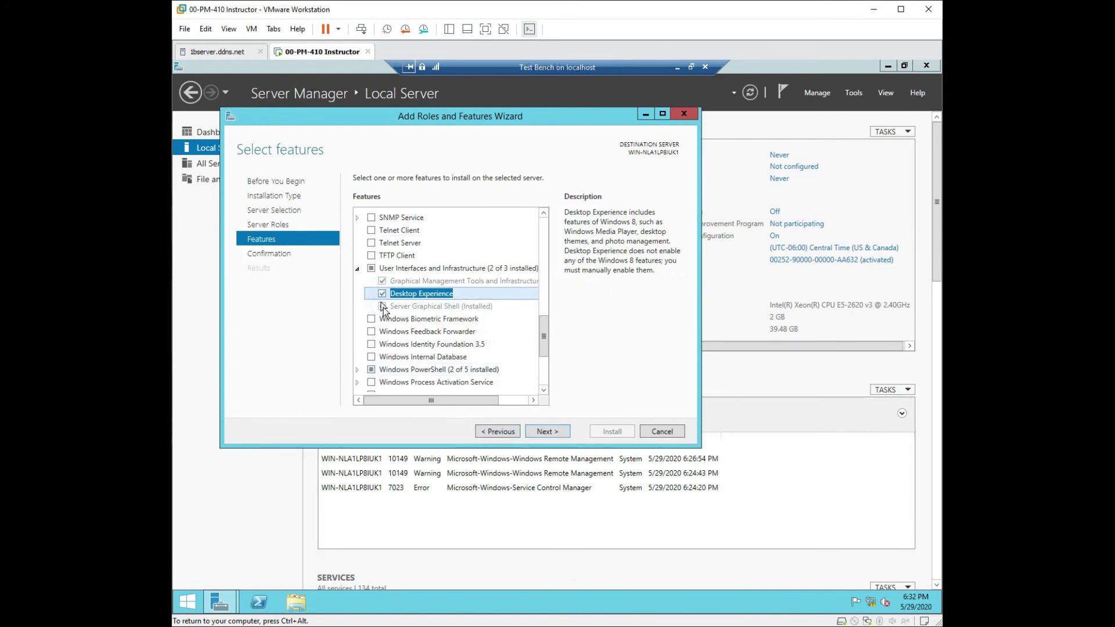
{"action": "left_click", "coordinate": [382, 294]}
{"action": "left_click", "coordinate": [509, 431]}
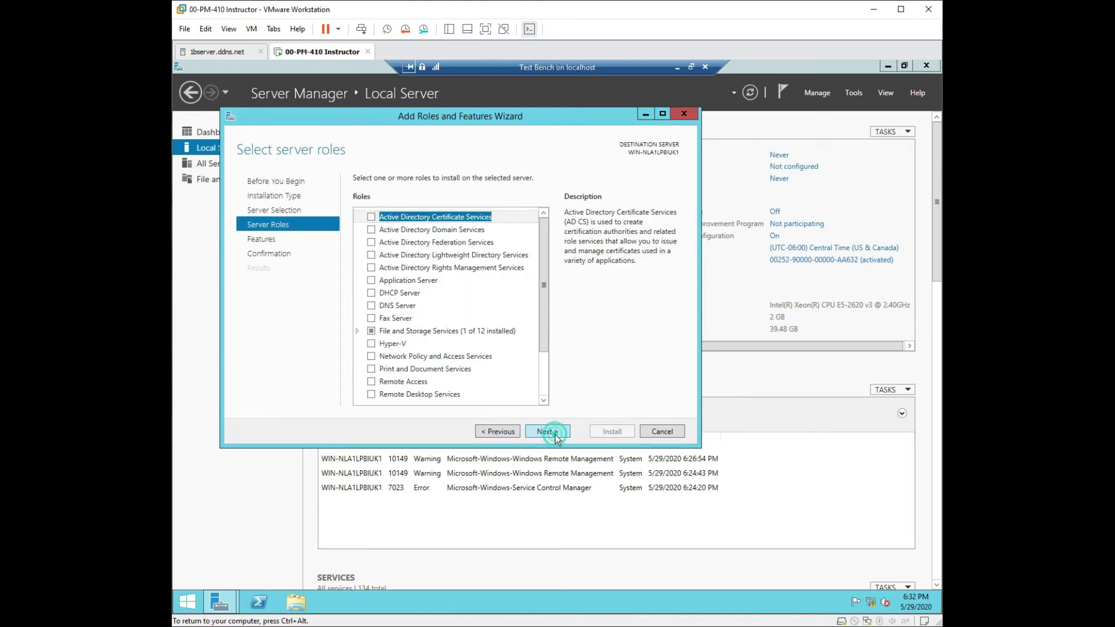
{"action": "left_click", "coordinate": [549, 433]}
{"action": "left_click", "coordinate": [381, 293]}
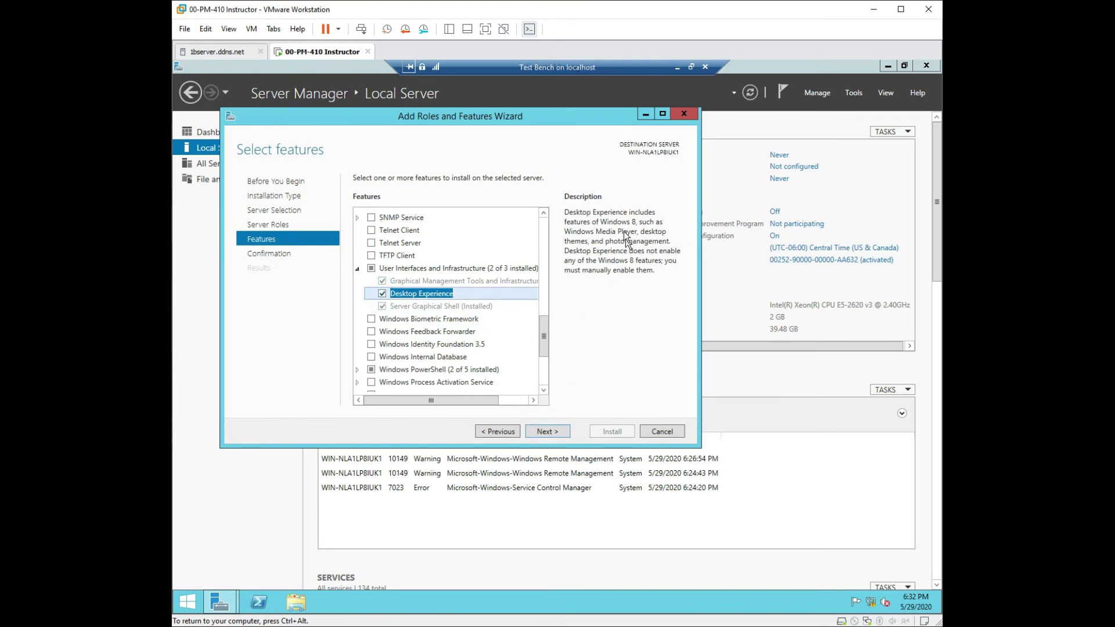
Step: Allow automatic restart of the destination server on the confirmation page and start the installation
{"action": "left_click", "coordinate": [547, 431]}
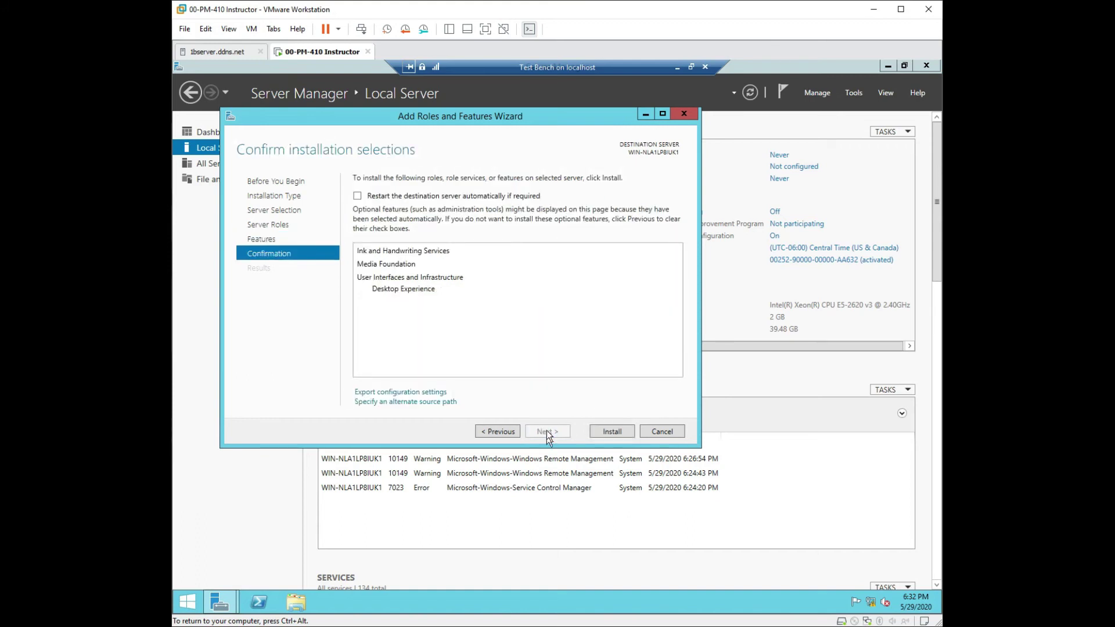
{"action": "left_click", "coordinate": [357, 196]}
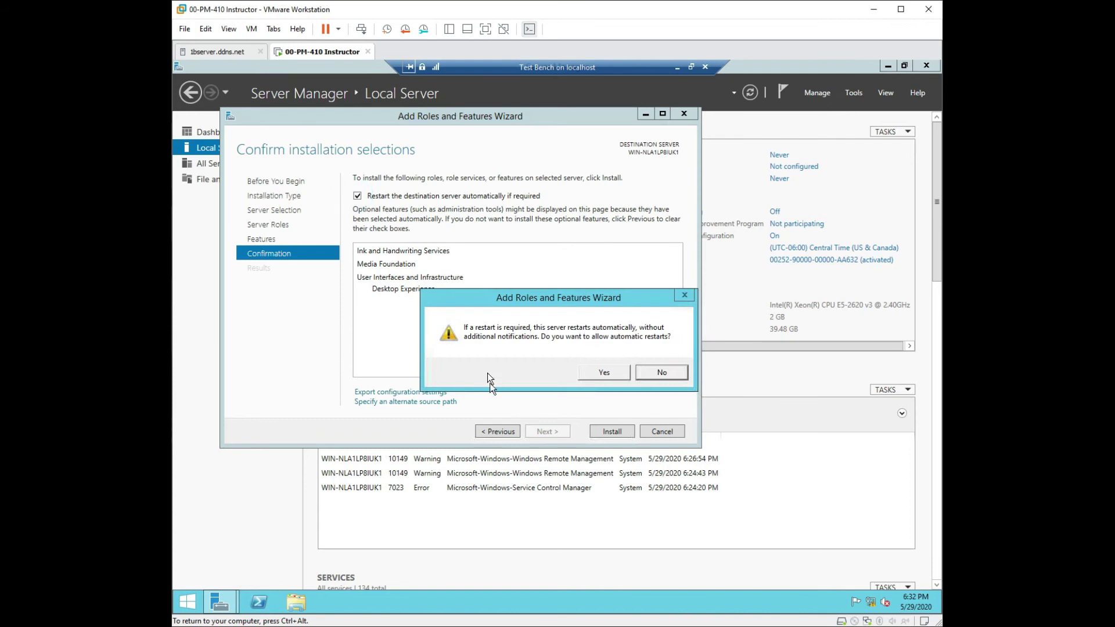
{"action": "left_click", "coordinate": [597, 373]}
{"action": "left_click", "coordinate": [616, 429]}
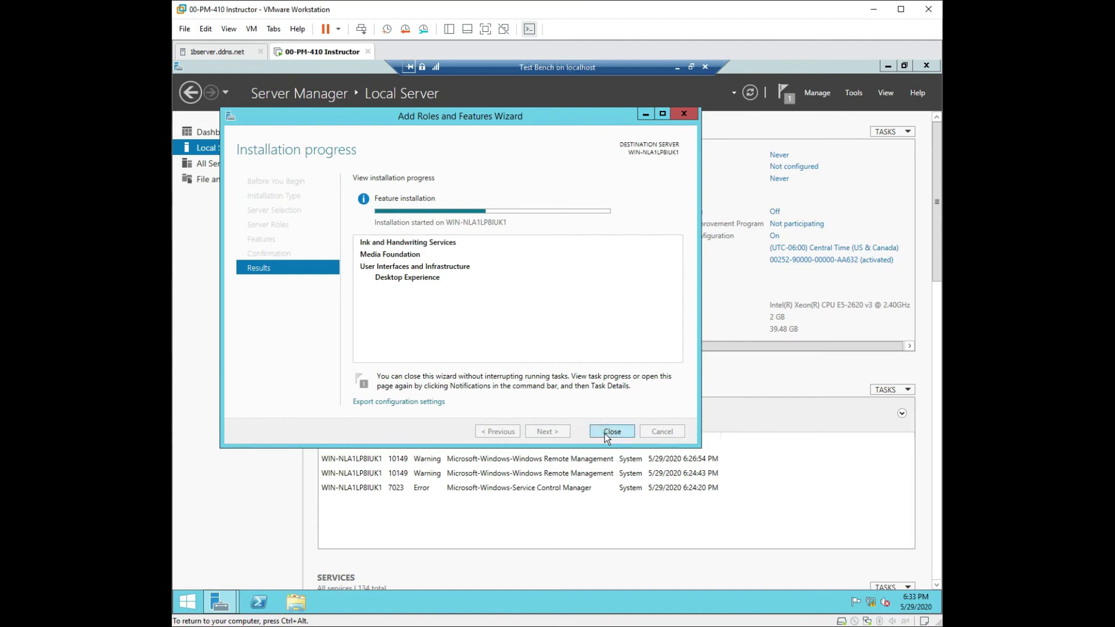
Step: Close the wizard once installation progress starts, leaving the Desktop Experience install running
{"action": "left_click", "coordinate": [611, 431]}
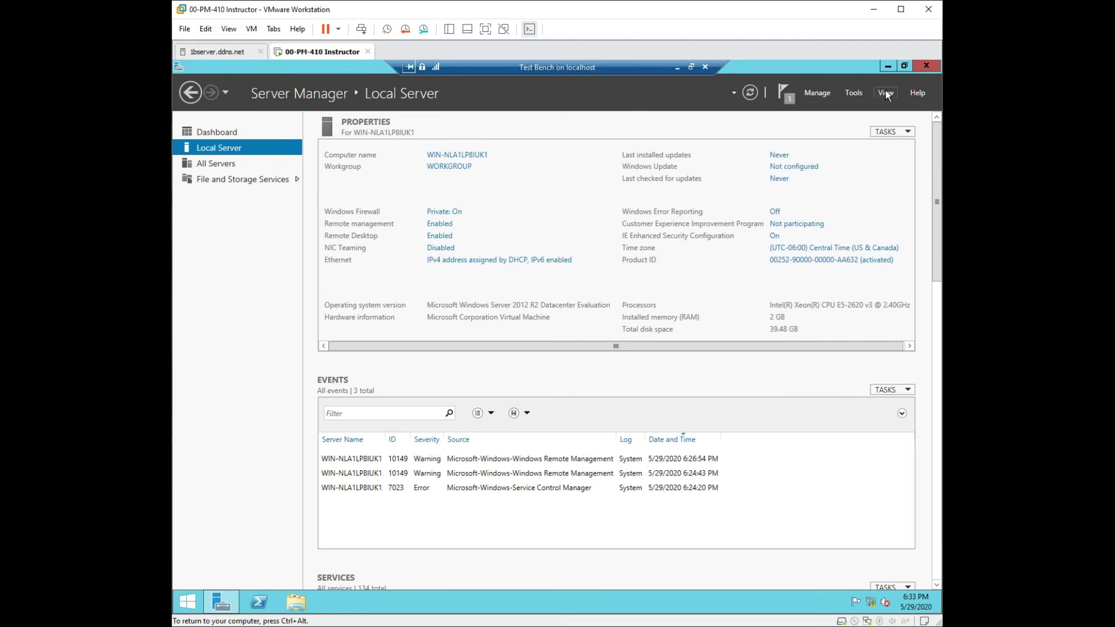
Step: Turn on 'Do not start Server Manager automatically at logon' in Server Manager Properties
{"action": "left_click", "coordinate": [811, 94]}
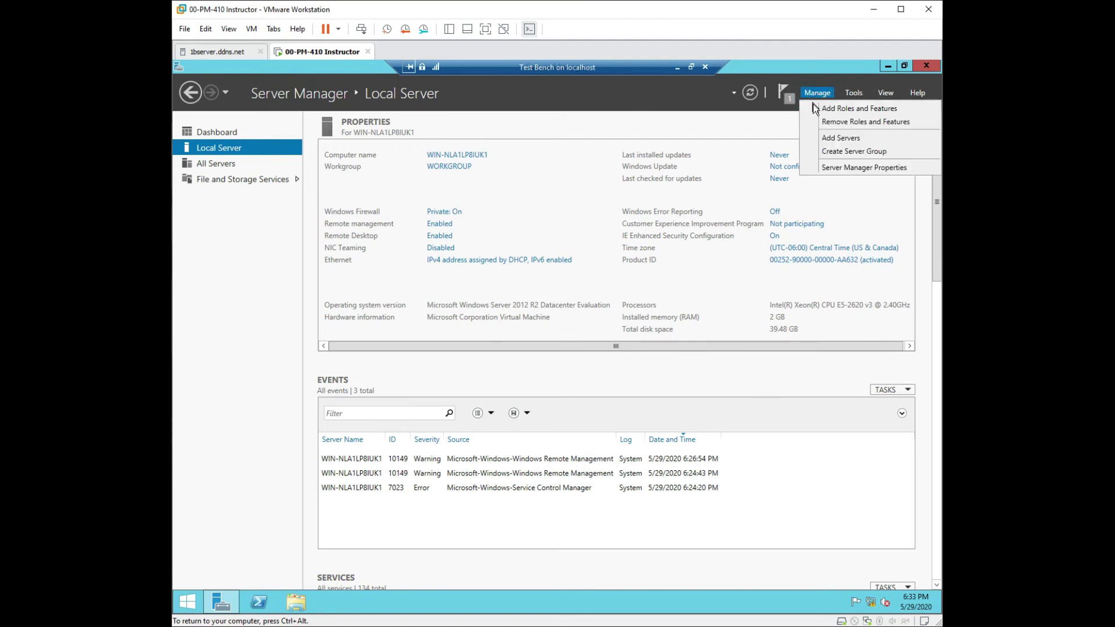
{"action": "left_click", "coordinate": [848, 168]}
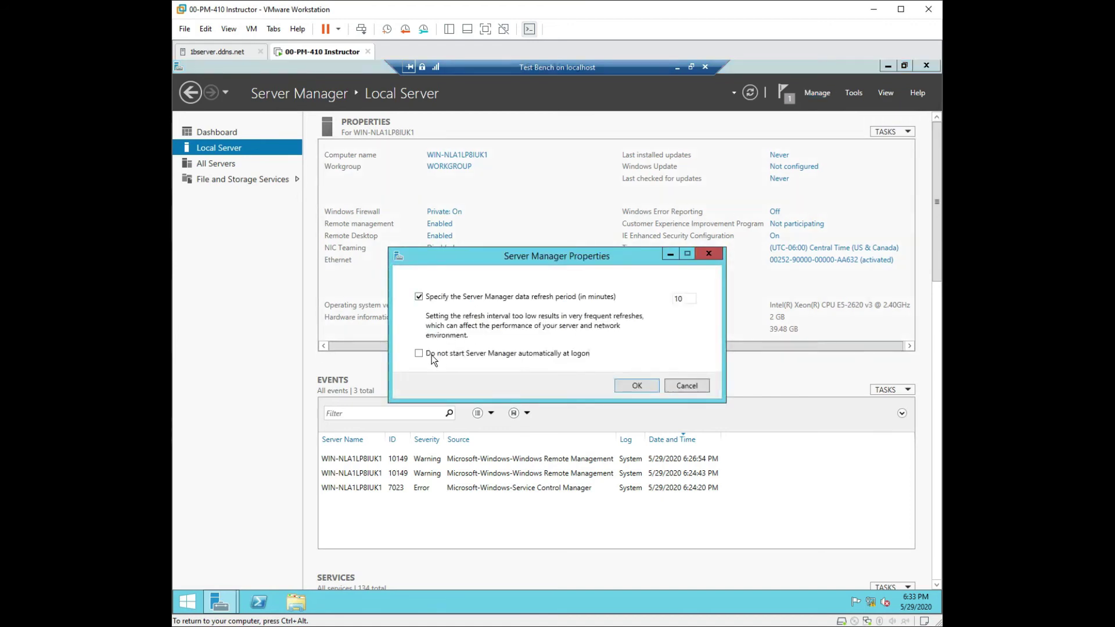
{"action": "left_click", "coordinate": [419, 353]}
{"action": "left_click", "coordinate": [642, 385]}
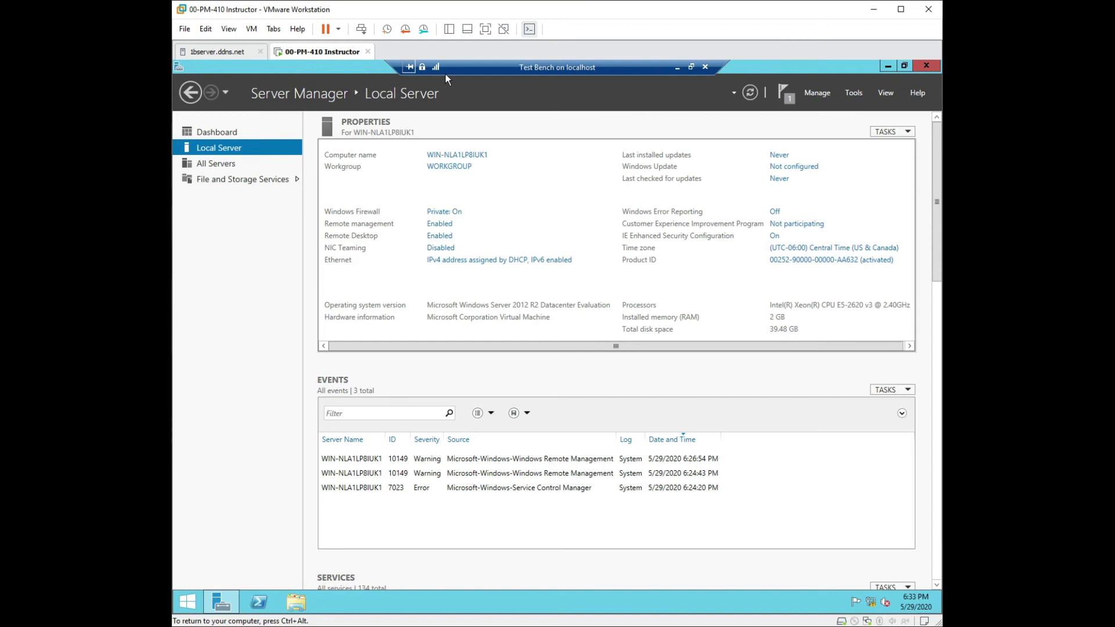
Step: Close Server Manager, relaunch it from the taskbar, and view notifications on the Dashboard
{"action": "left_click", "coordinate": [926, 65]}
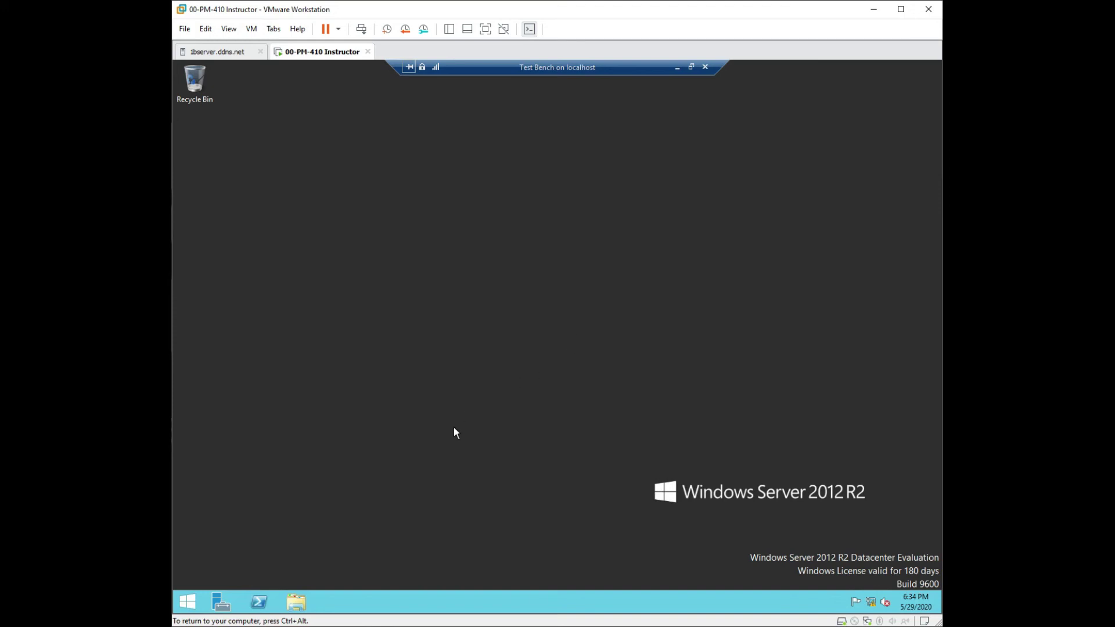
{"action": "left_click", "coordinate": [231, 607]}
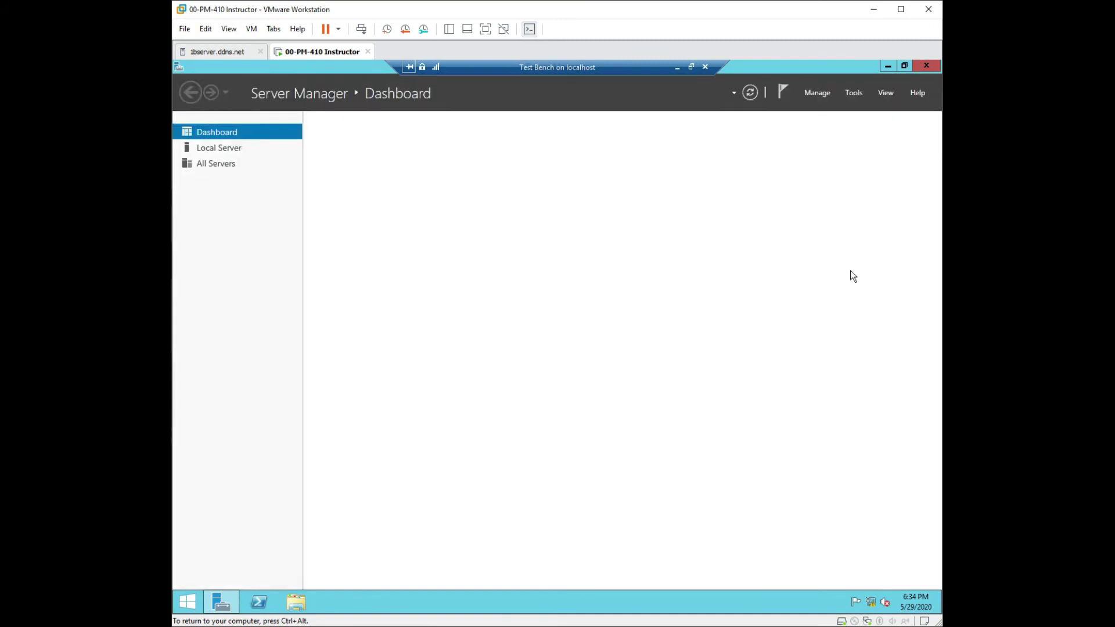
{"action": "left_click", "coordinate": [784, 92]}
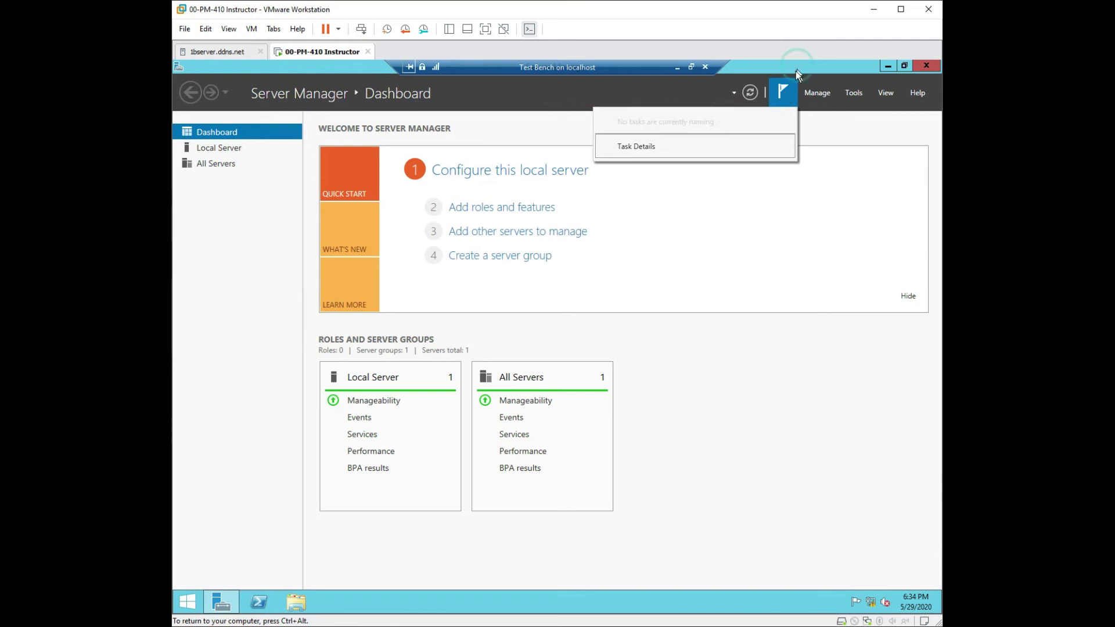
Step: Watch the Desktop Experience installation progress until the VM restarts to the lock screen
{"action": "left_click", "coordinate": [652, 97]}
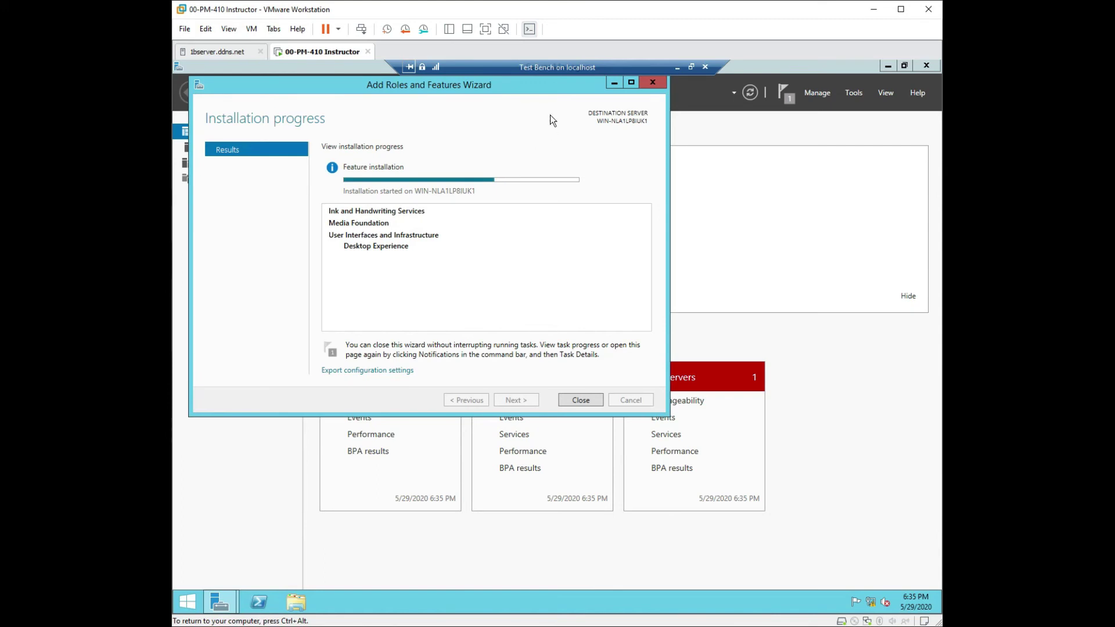
{"action": "left_click_drag", "start_coordinate": [524, 84], "coordinate": [686, 183]}
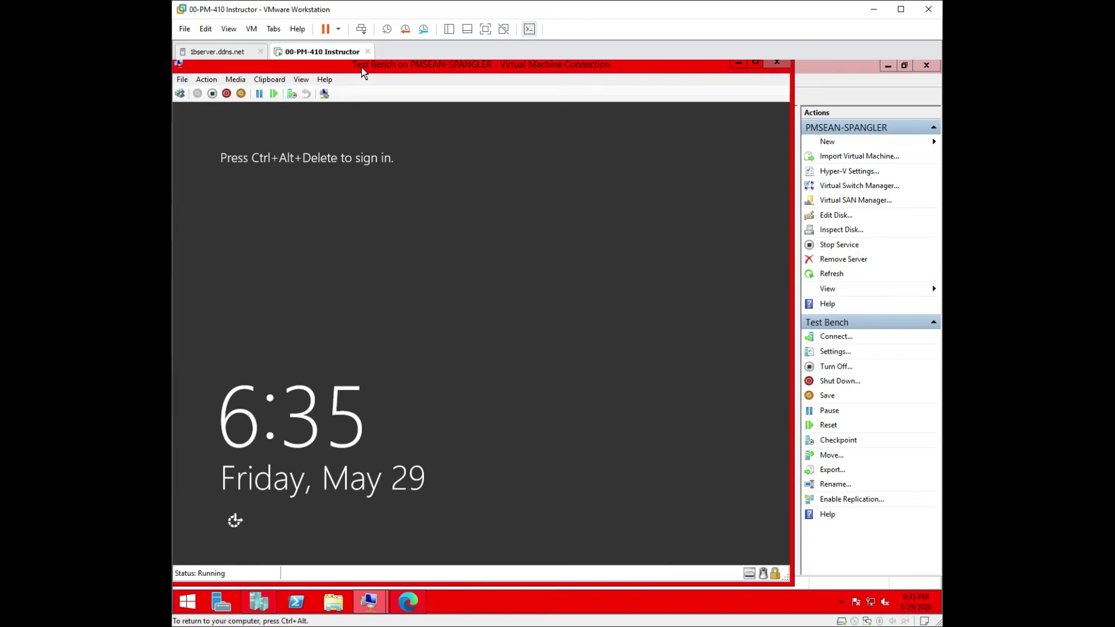
{"action": "left_click_drag", "start_coordinate": [361, 67], "coordinate": [436, 90]}
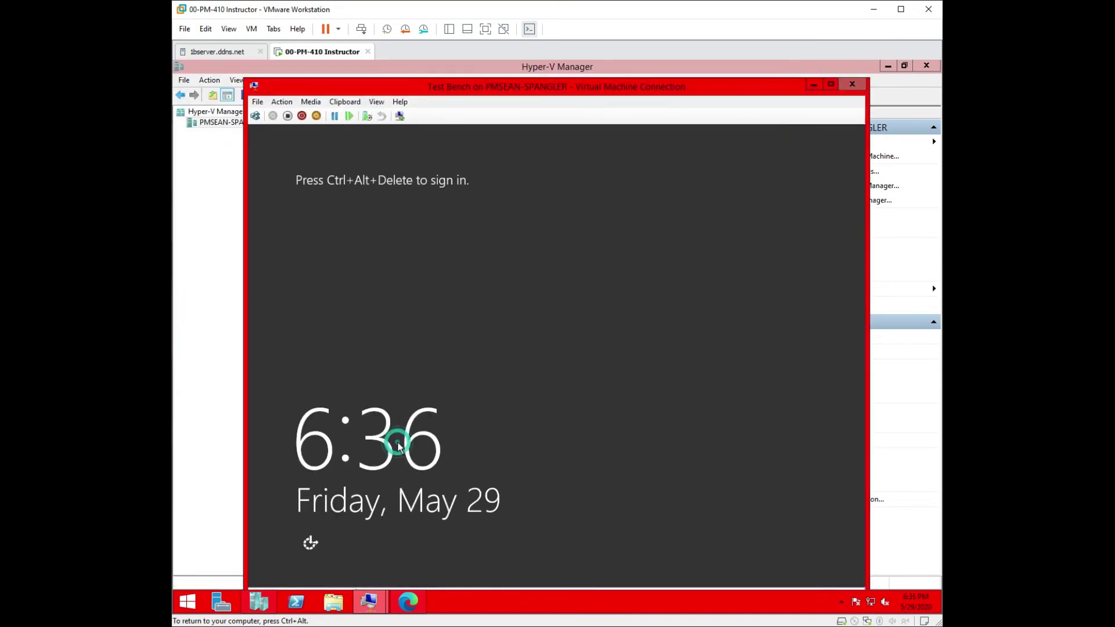
{"action": "left_click", "coordinate": [450, 285]}
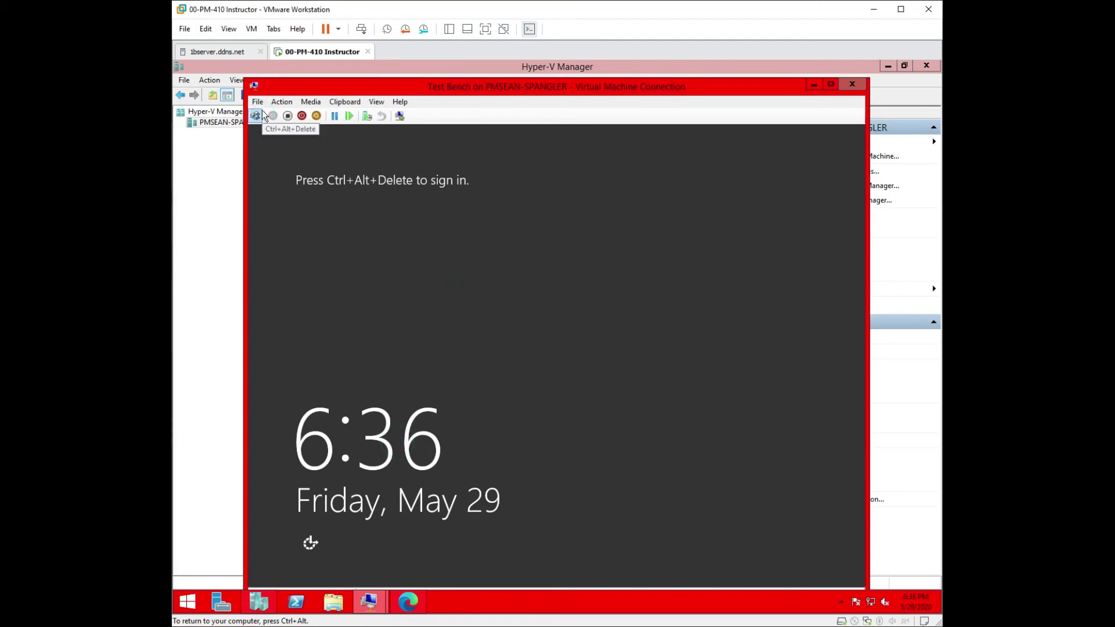
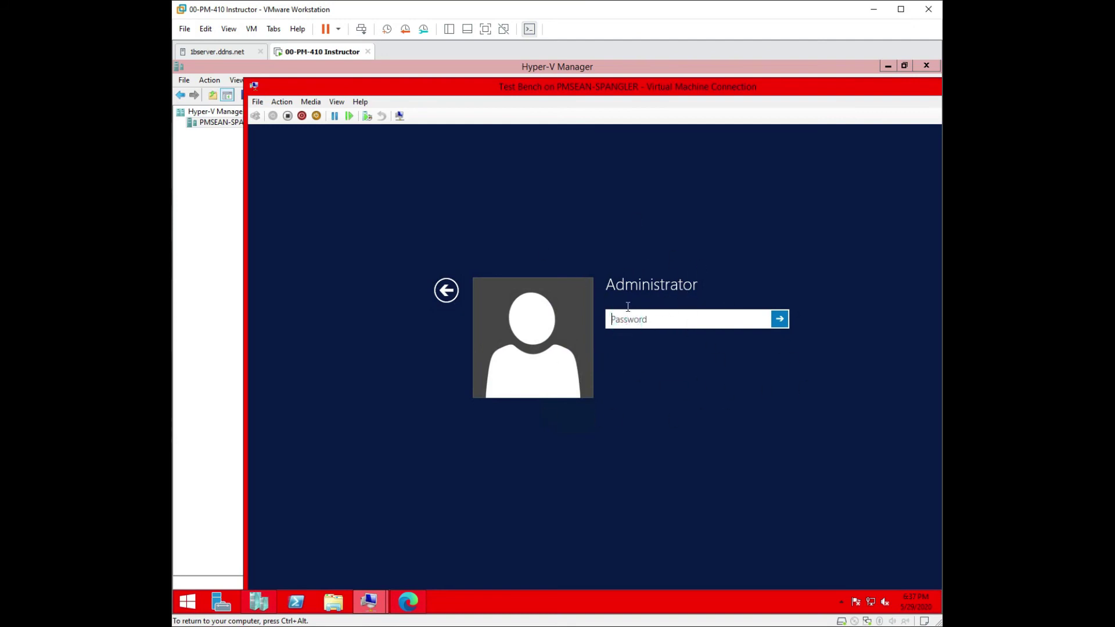
Step: Sign in with the Administrator password and switch the VM connection window to Full Screen Mode
{"action": "type", "text": "********"}
{"action": "key", "text": "Return"}
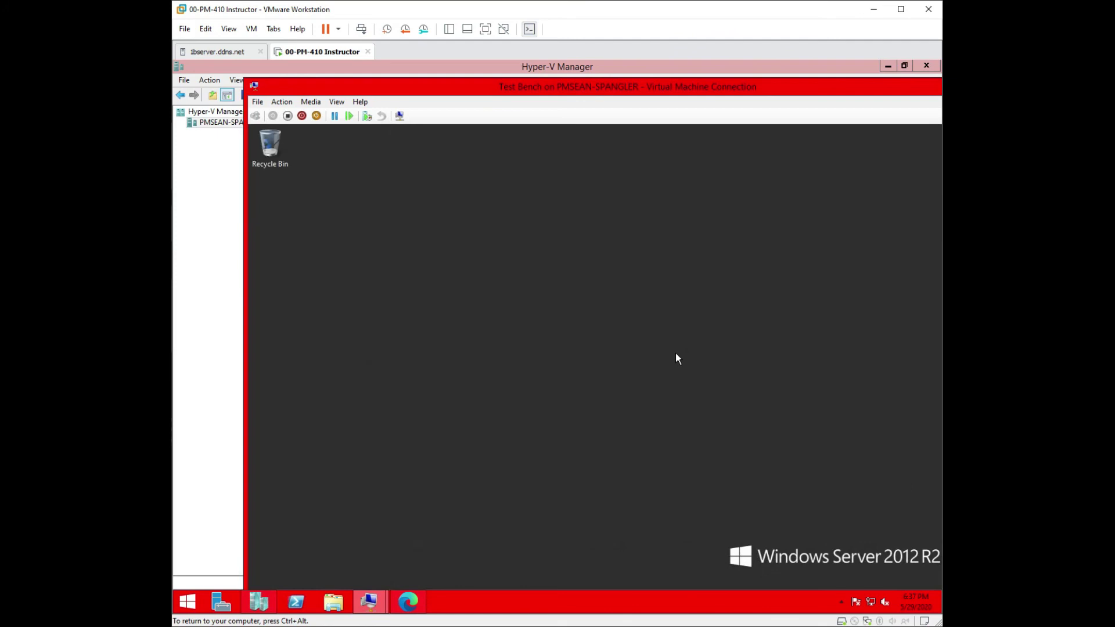
{"action": "left_click", "coordinate": [336, 102]}
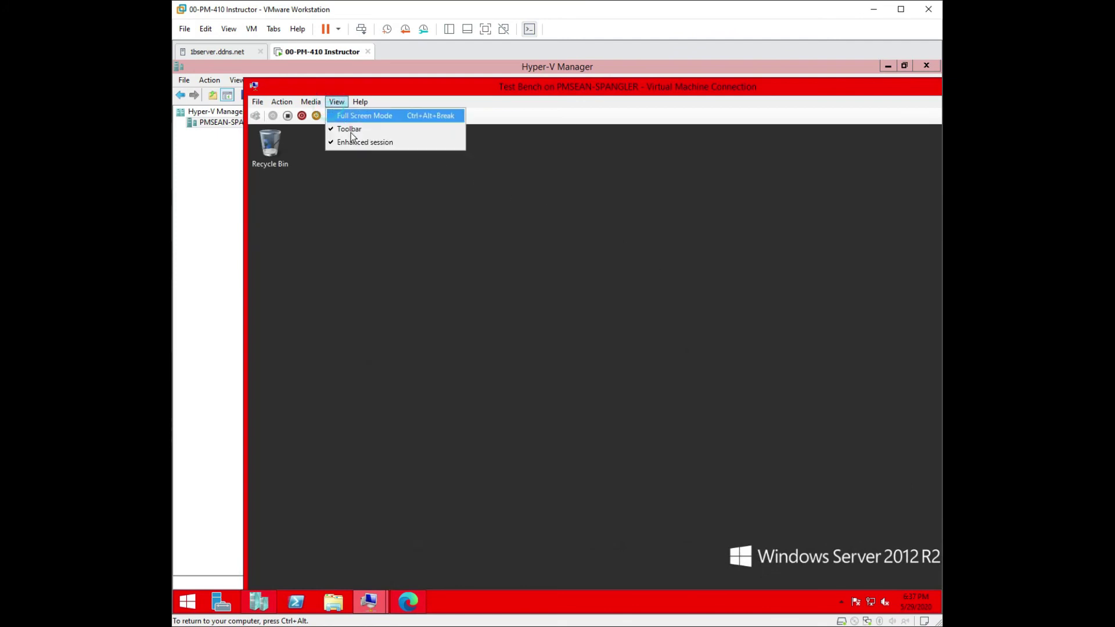
{"action": "left_click", "coordinate": [354, 117]}
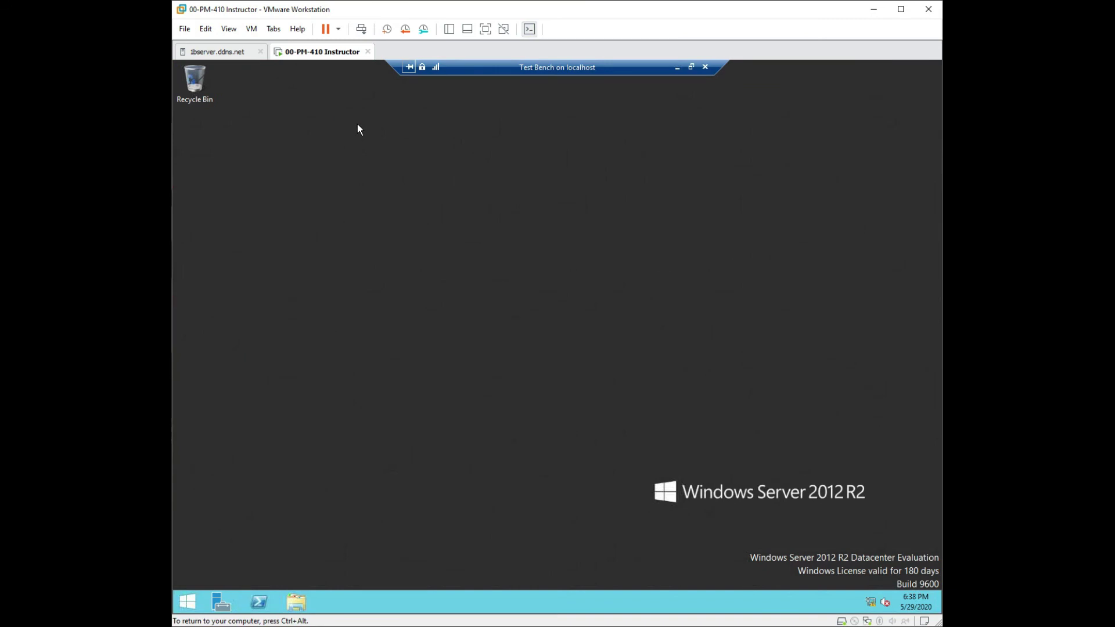
Step: Run a 'theme' search from the Start screen, close the results, and reopen Start
{"action": "left_click", "coordinate": [187, 602]}
{"action": "type", "text": "t"}
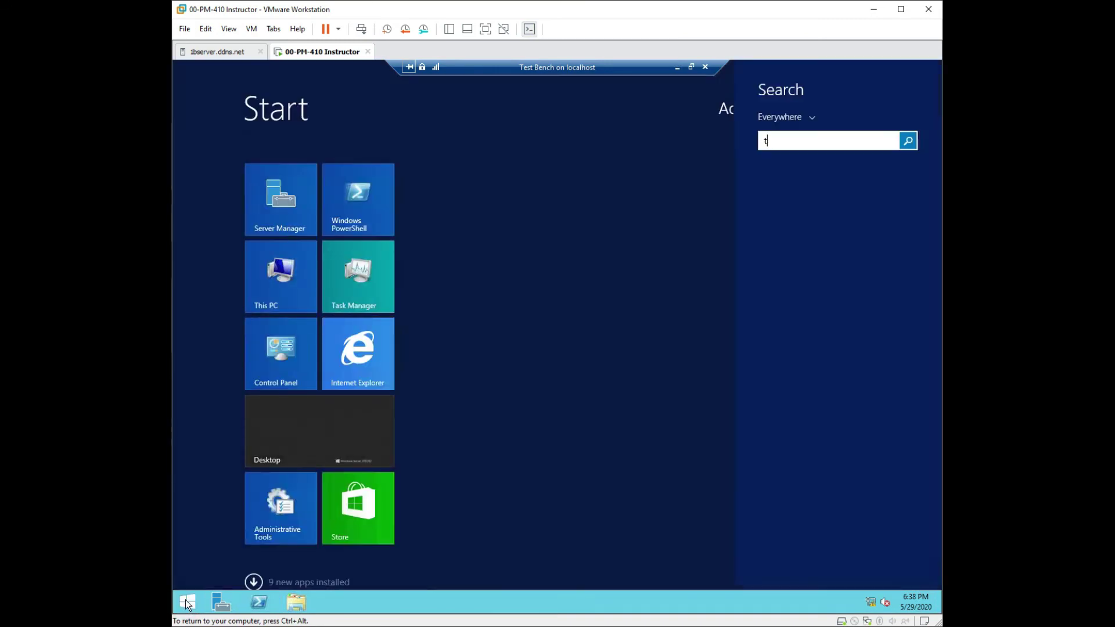
{"action": "type", "text": "heme"}
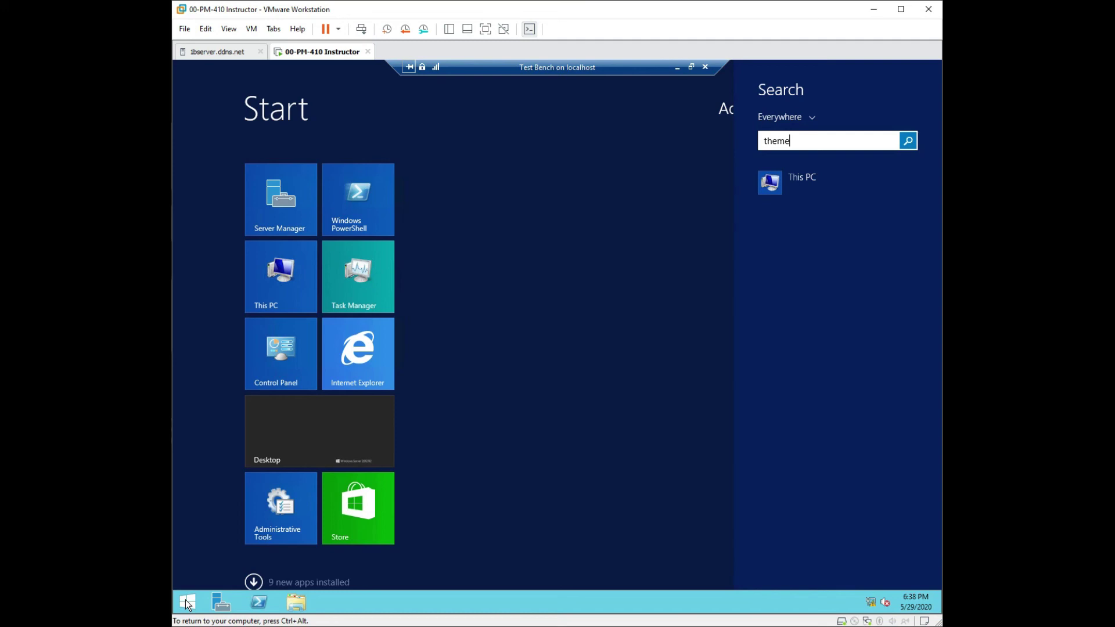
{"action": "key", "text": "BackSpace"}
{"action": "key", "text": "BackSpace"}
{"action": "key", "text": "BackSpace"}
{"action": "type", "text": "em"}
{"action": "key", "text": "Return"}
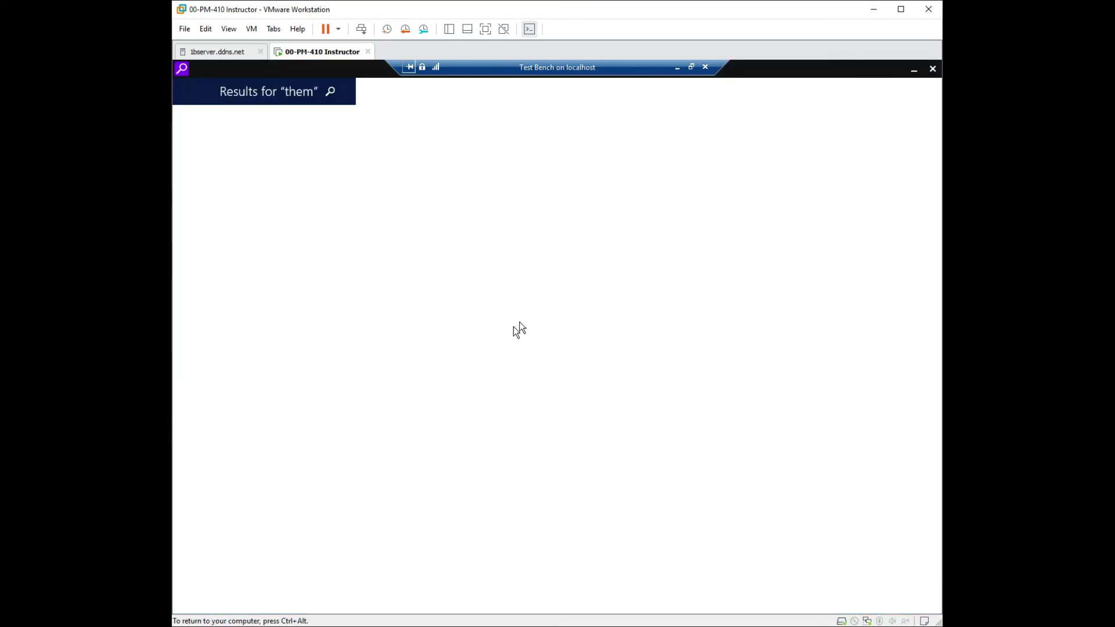
{"action": "left_click", "coordinate": [932, 69]}
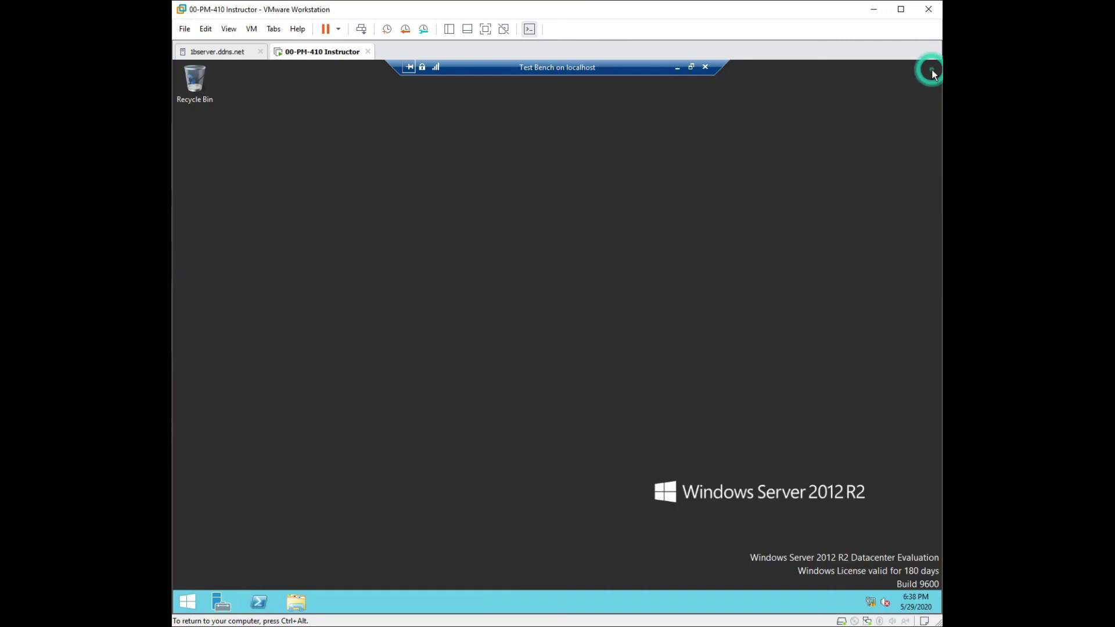
{"action": "left_click", "coordinate": [193, 604]}
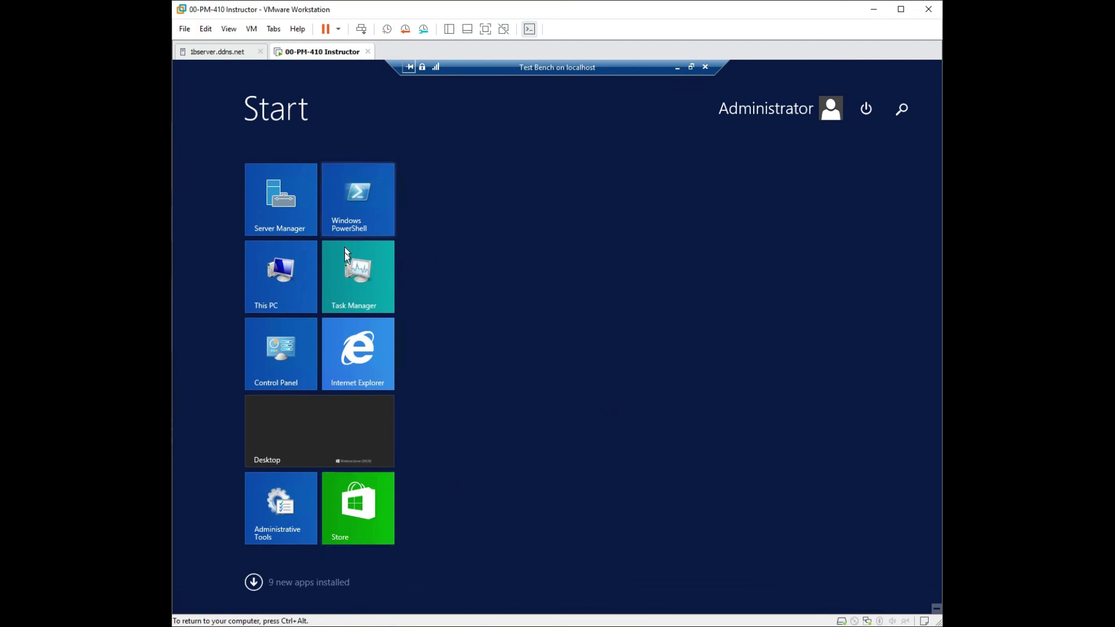
Step: Open System Properties via Control Panel > System and Security > System > Change settings
{"action": "left_click", "coordinate": [282, 353]}
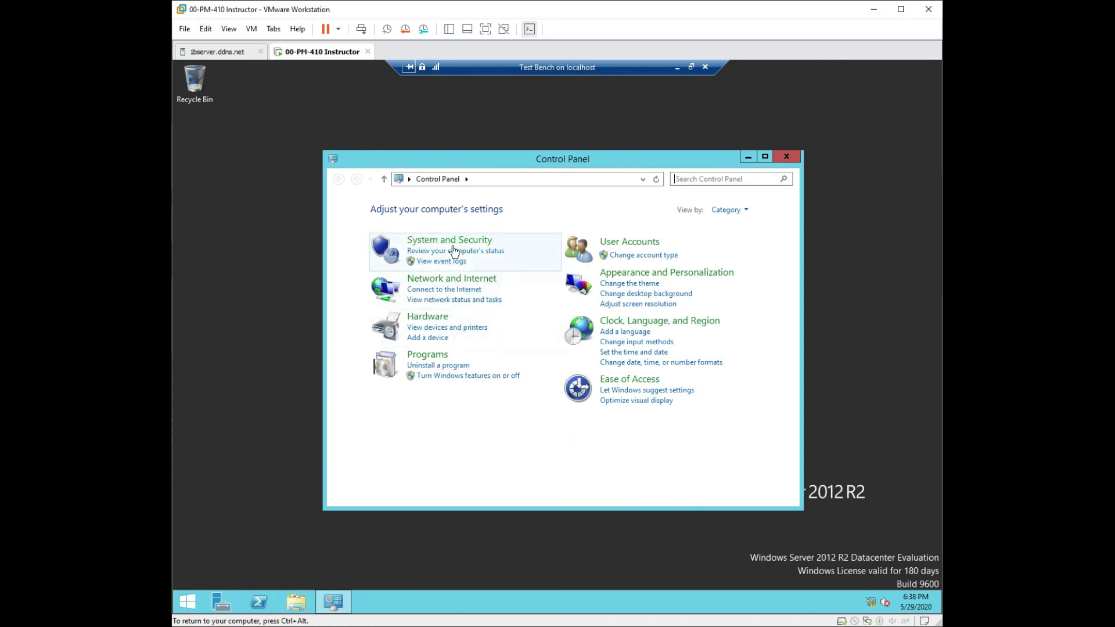
{"action": "left_click", "coordinate": [451, 242]}
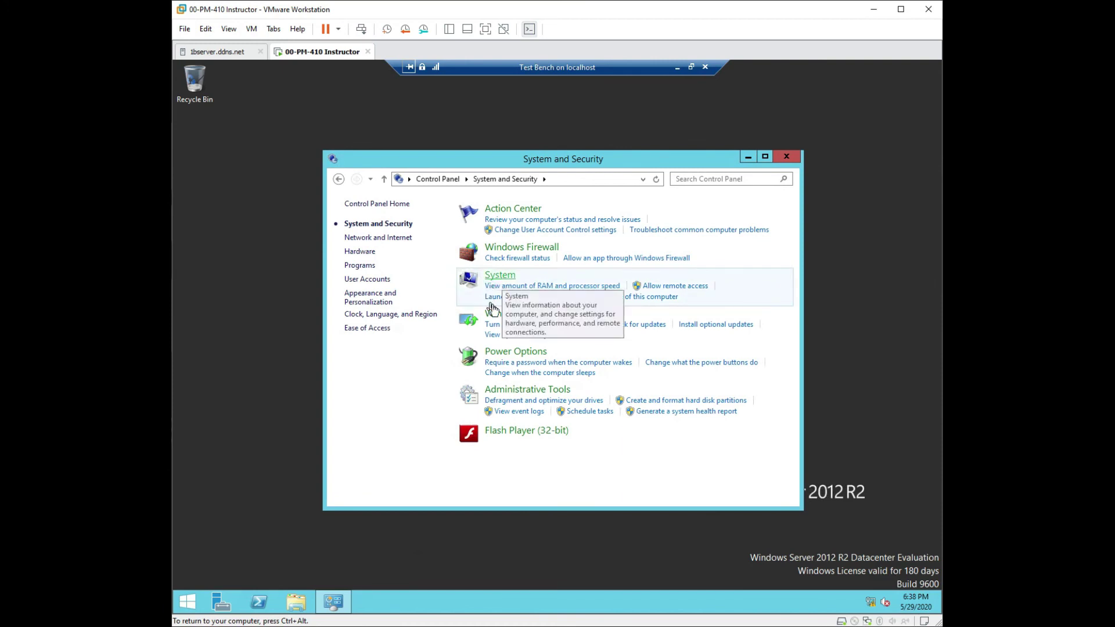
{"action": "left_click", "coordinate": [504, 280]}
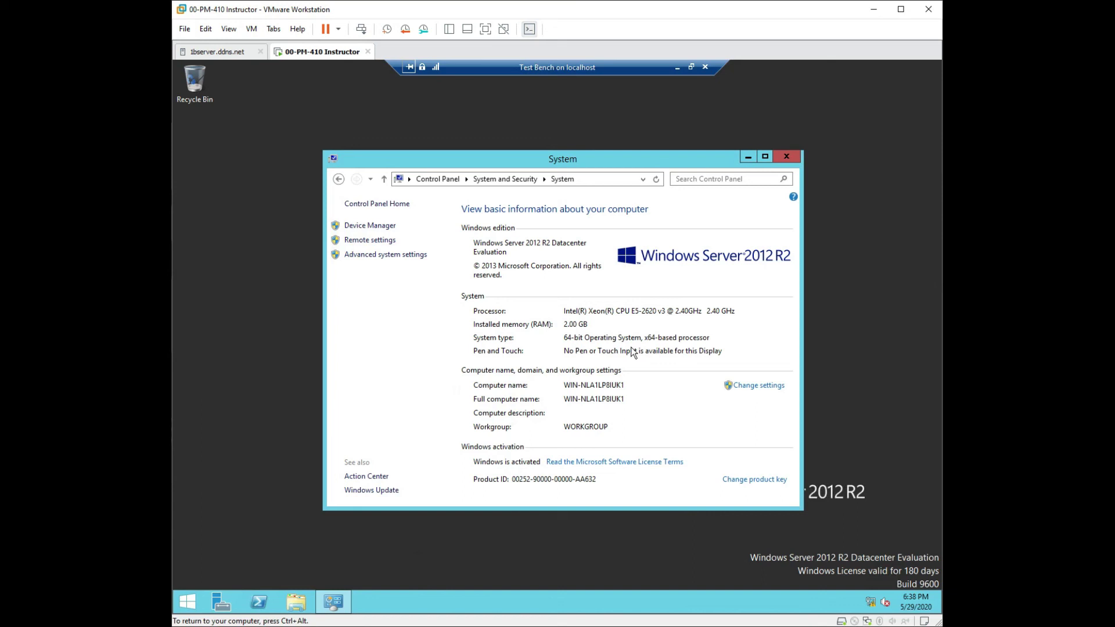
{"action": "left_click", "coordinate": [766, 386]}
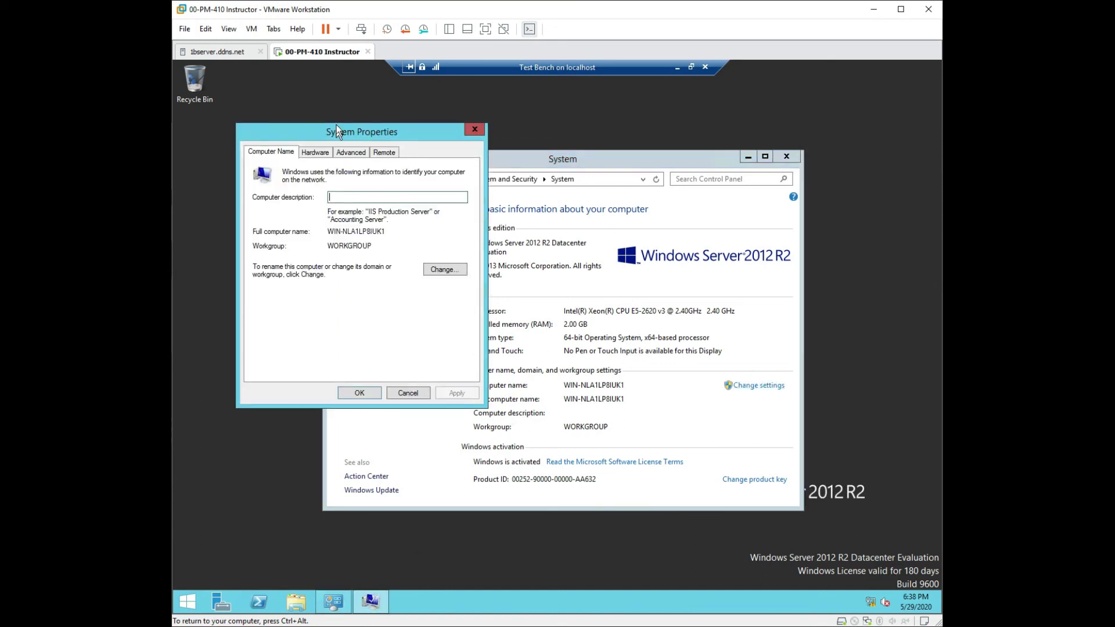
Step: Look through the Hardware, Advanced and Remote tabs, then return to Computer Name
{"action": "left_click", "coordinate": [312, 154]}
{"action": "left_click", "coordinate": [350, 153]}
{"action": "left_click", "coordinate": [383, 152]}
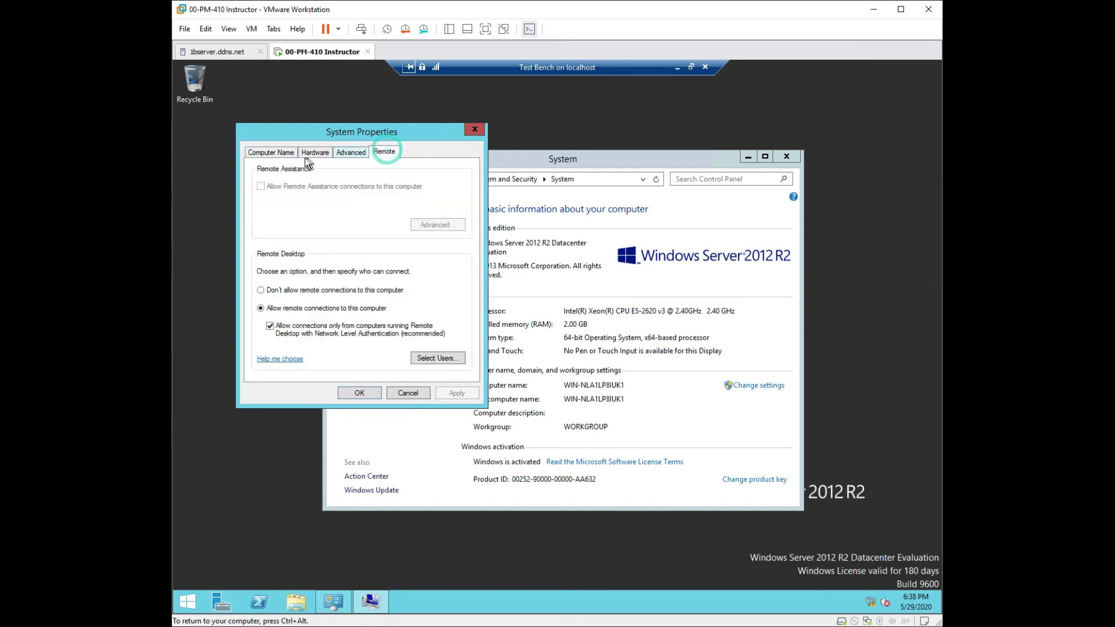
{"action": "left_click", "coordinate": [272, 151]}
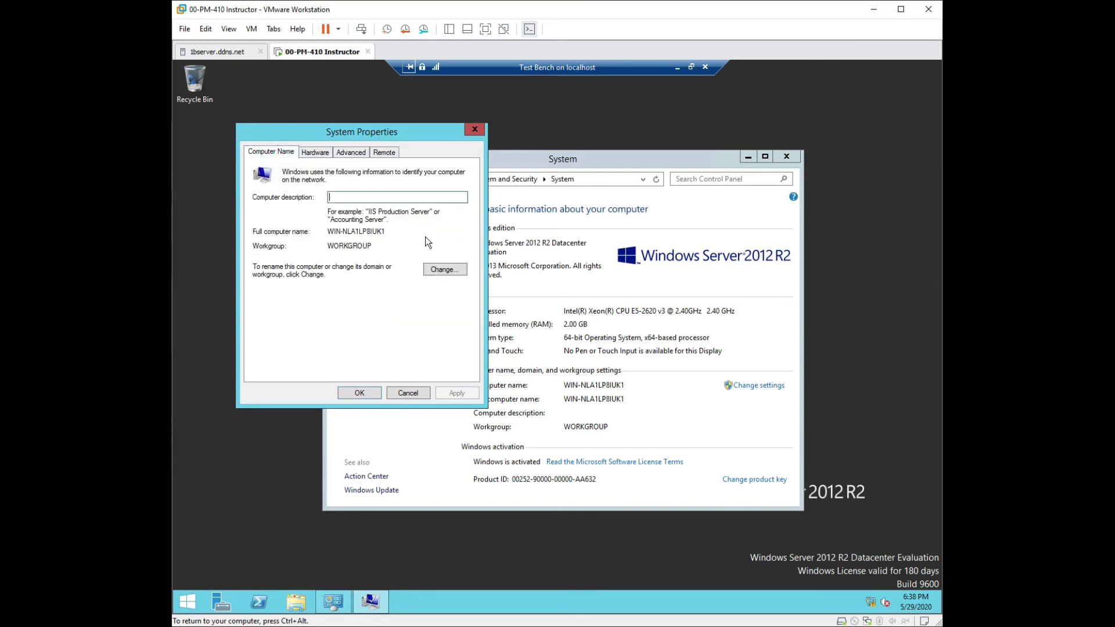
Step: Rename the computer to 'Test' and set it as a member of domain contoso.com
{"action": "left_click", "coordinate": [450, 271]}
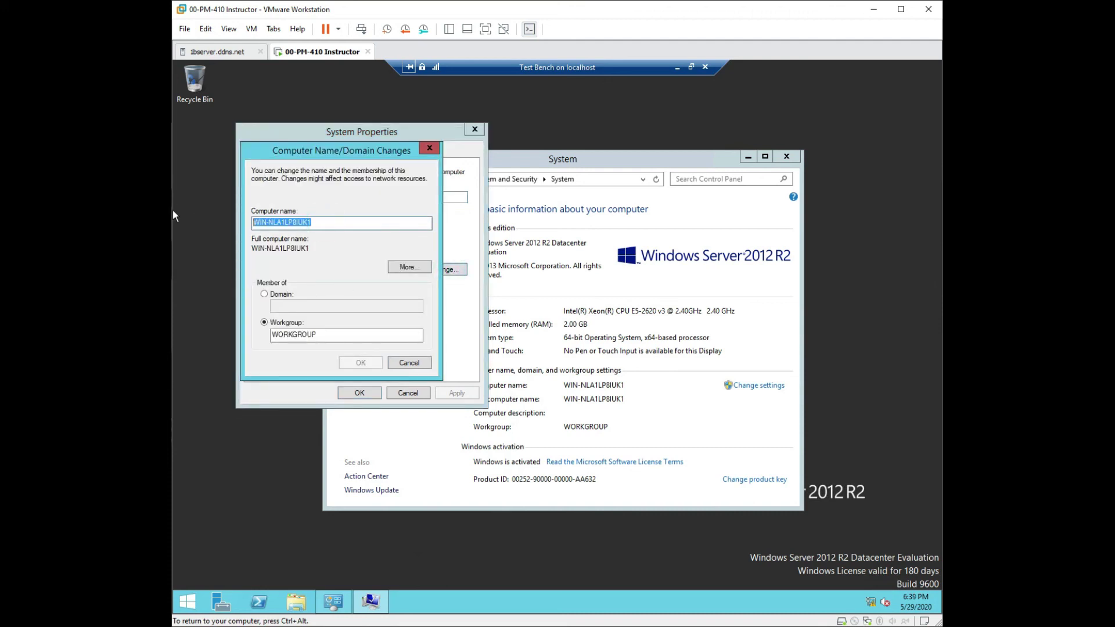
{"action": "type", "text": "Test"}
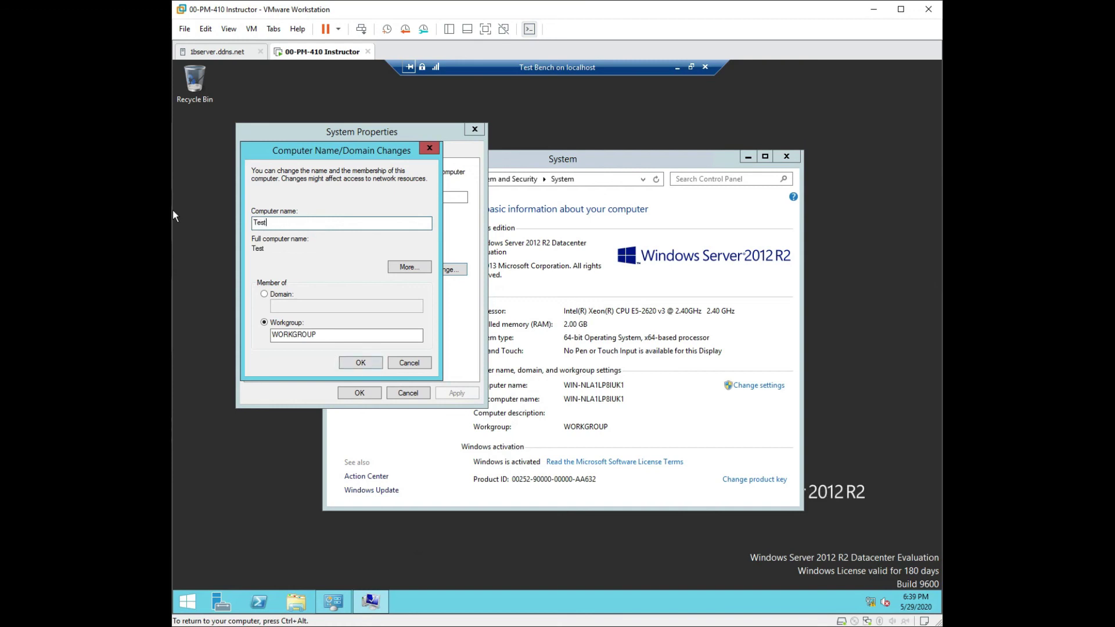
{"action": "left_click", "coordinate": [264, 295]}
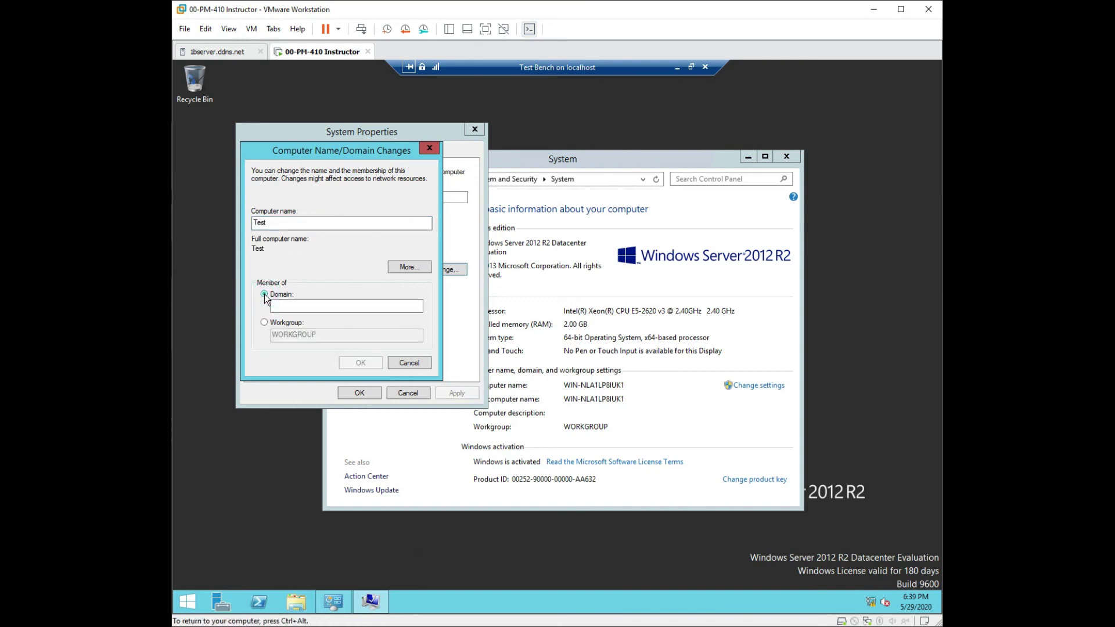
{"action": "left_click", "coordinate": [316, 306]}
{"action": "type", "text": "Conto"}
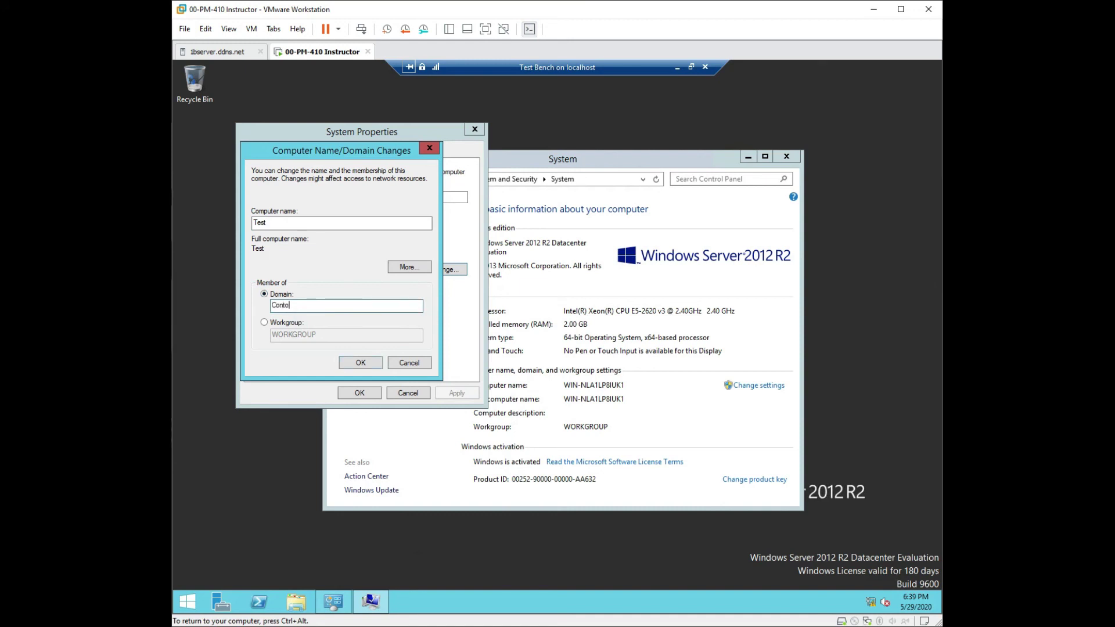
{"action": "type", "text": "so"}
{"action": "key", "text": "BackSpace"}
{"action": "key", "text": "BackSpace"}
{"action": "key", "text": "BackSpace"}
{"action": "key", "text": "BackSpace"}
{"action": "key", "text": "BackSpace"}
{"action": "key", "text": "BackSpace"}
{"action": "key", "text": "BackSpace"}
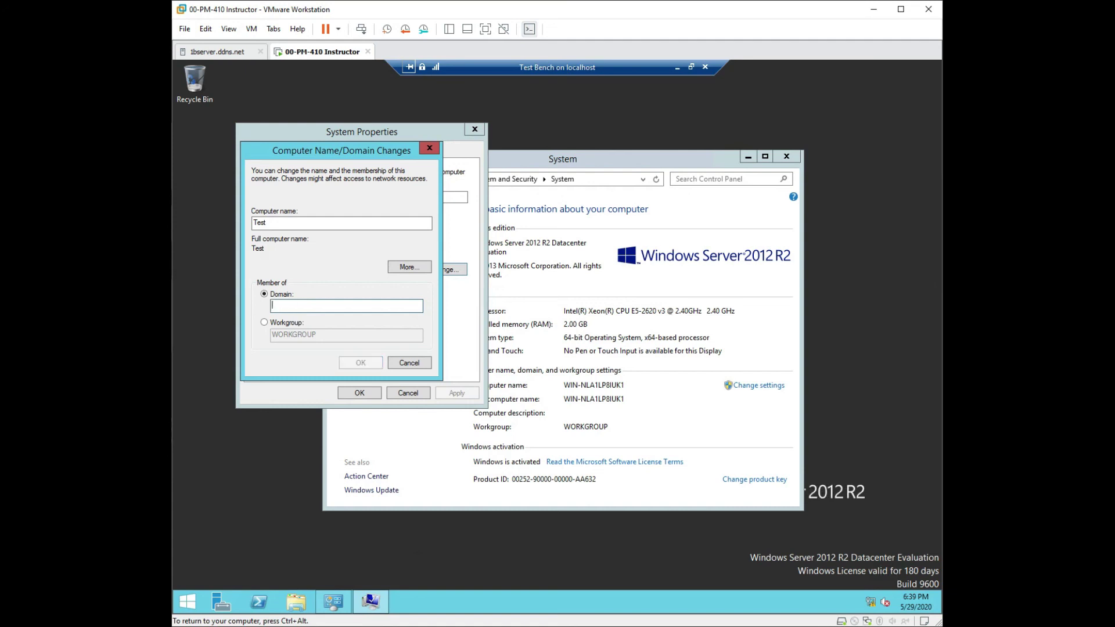
{"action": "type", "text": "contoso"}
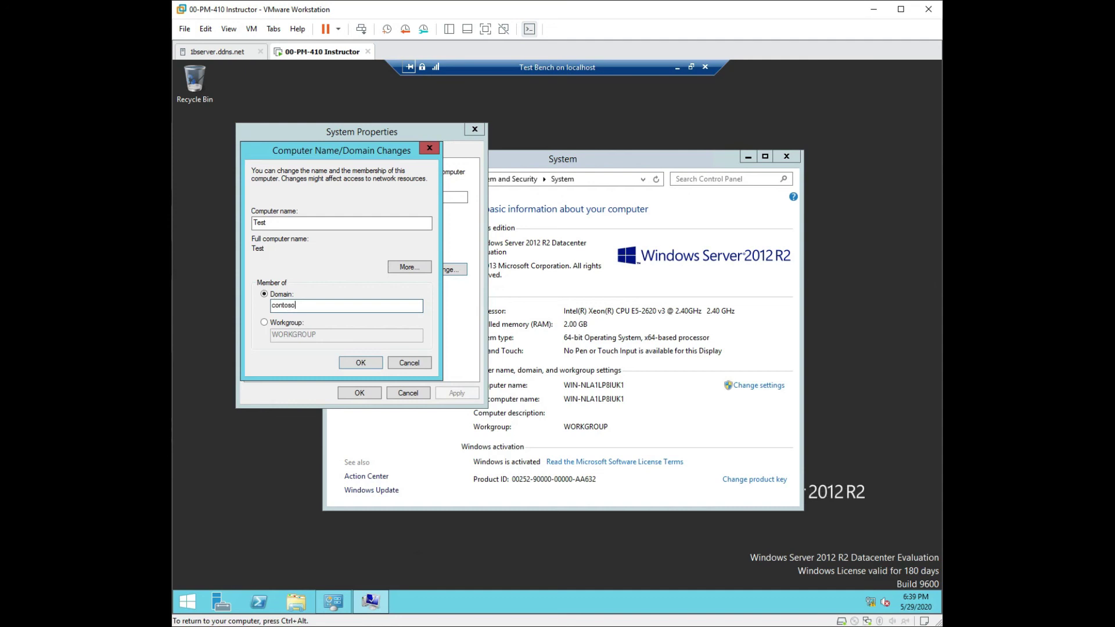
{"action": "type", "text": ".com"}
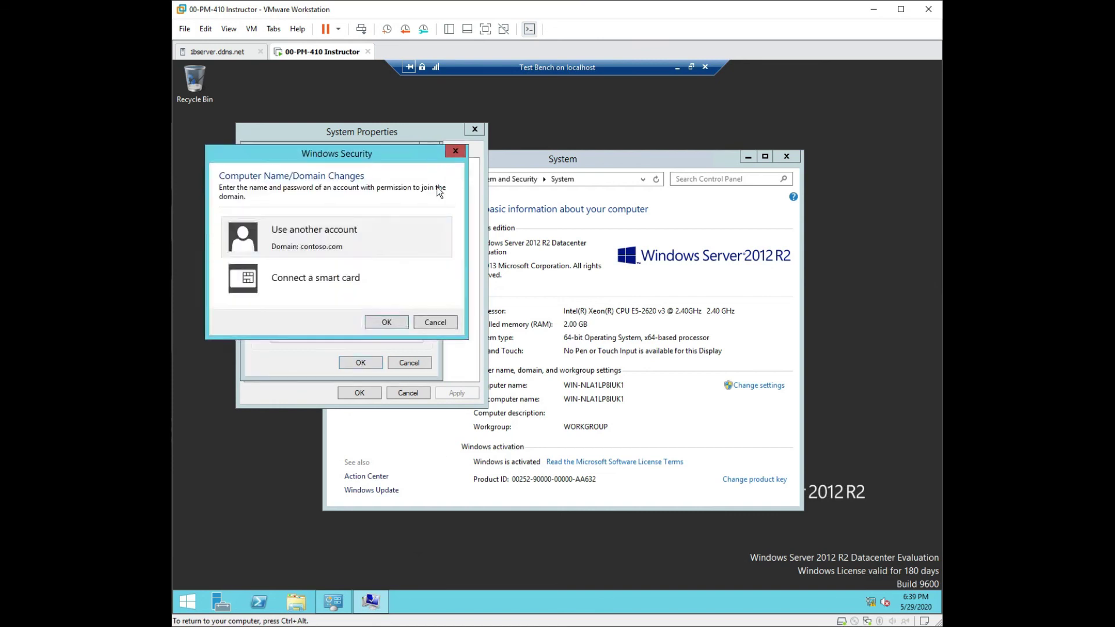
Step: Authorize the domain join with user name administrator and the domain administrator password
{"action": "left_click", "coordinate": [369, 247]}
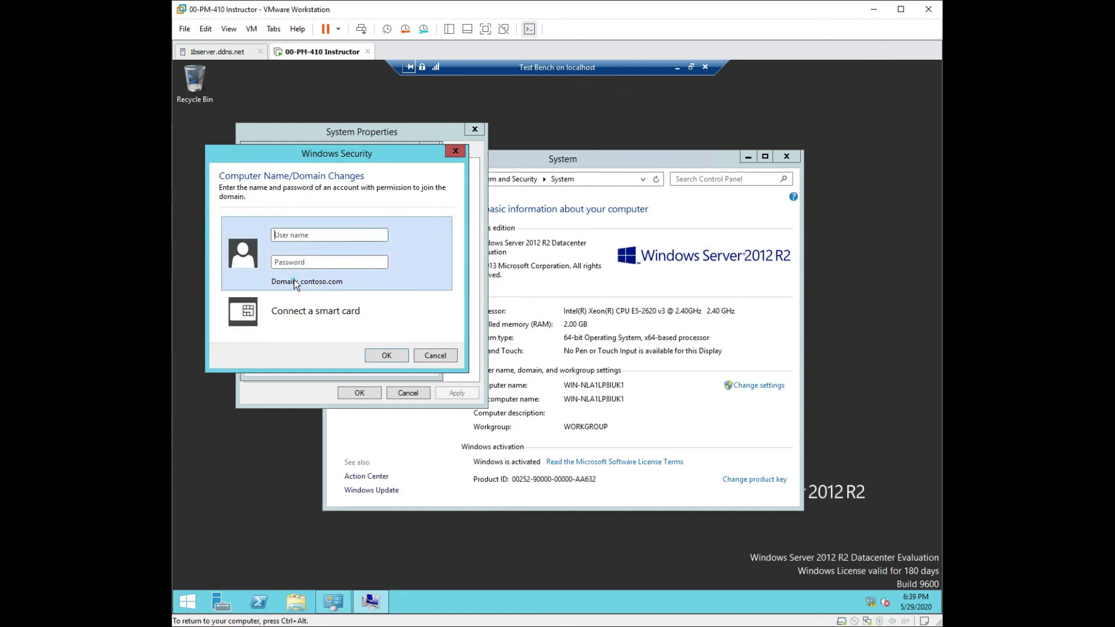
{"action": "left_click", "coordinate": [298, 233]}
{"action": "type", "text": "administyrator"}
{"action": "key", "text": "BackSpace"}
{"action": "key", "text": "BackSpace"}
{"action": "key", "text": "BackSpace"}
{"action": "key", "text": "BackSpace"}
{"action": "key", "text": "BackSpace"}
{"action": "key", "text": "BackSpace"}
{"action": "key", "text": "BackSpace"}
{"action": "key", "text": "BackSpace"}
{"action": "key", "text": "BackSpace"}
{"action": "key", "text": "BackSpace"}
{"action": "key", "text": "BackSpace"}
{"action": "key", "text": "BackSpace"}
{"action": "key", "text": "BackSpace"}
{"action": "key", "text": "BackSpace"}
{"action": "type", "text": "administrator"}
{"action": "type", "text": "Pa$$w0rd1"}
{"action": "key", "text": "Return"}
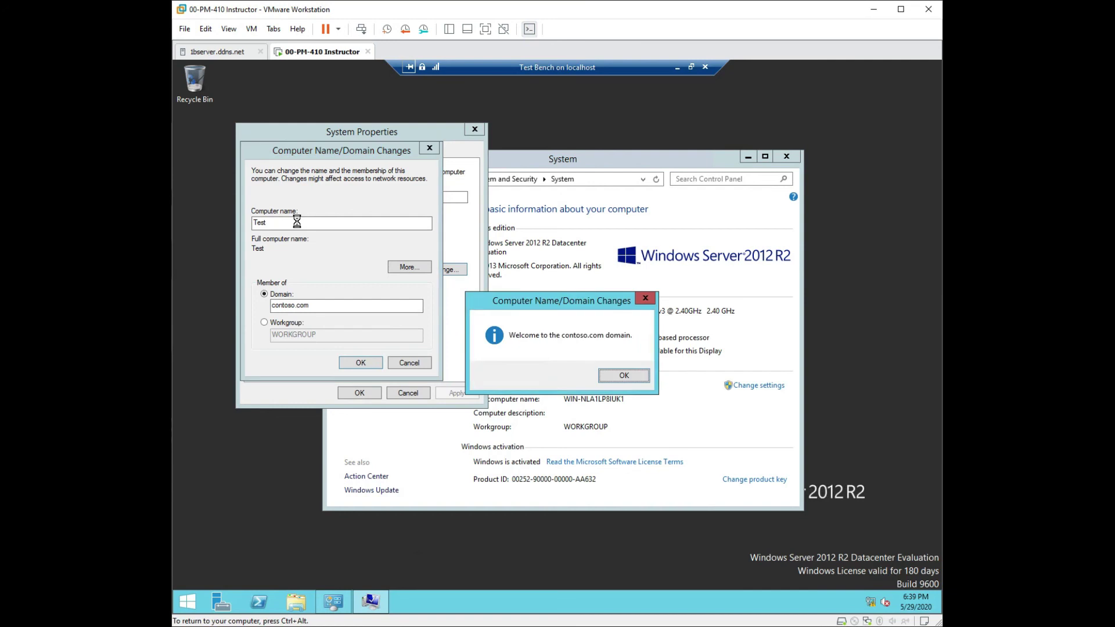
Step: Acknowledge the contoso.com welcome and restart notices, close System Properties, and restart now
{"action": "left_click", "coordinate": [609, 375]}
{"action": "left_click", "coordinate": [647, 347]}
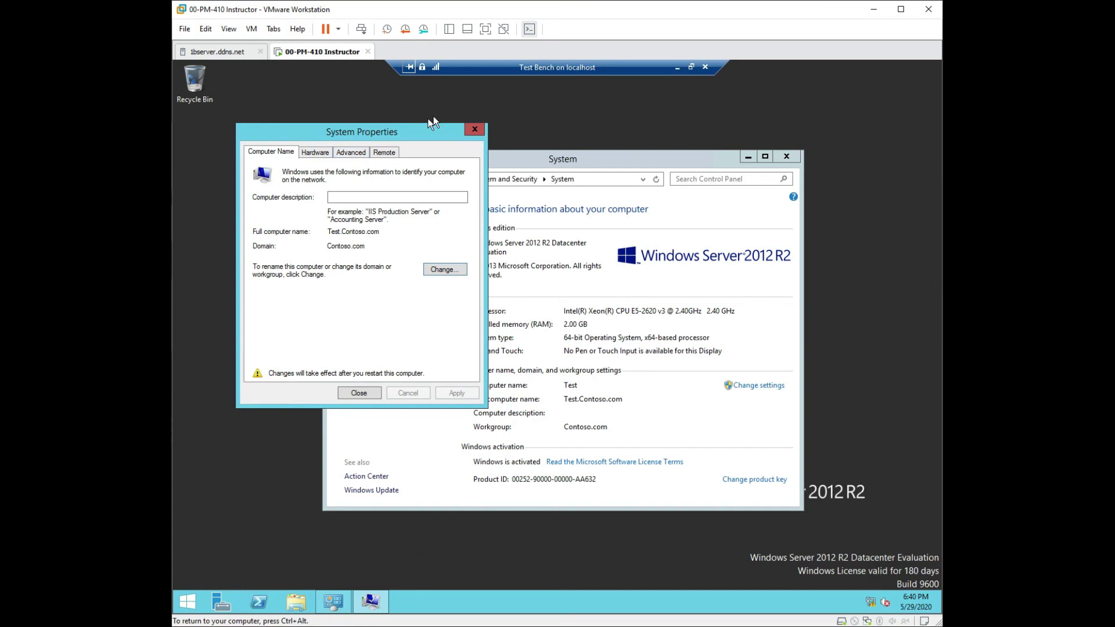
{"action": "left_click", "coordinate": [356, 393]}
{"action": "left_click", "coordinate": [559, 342]}
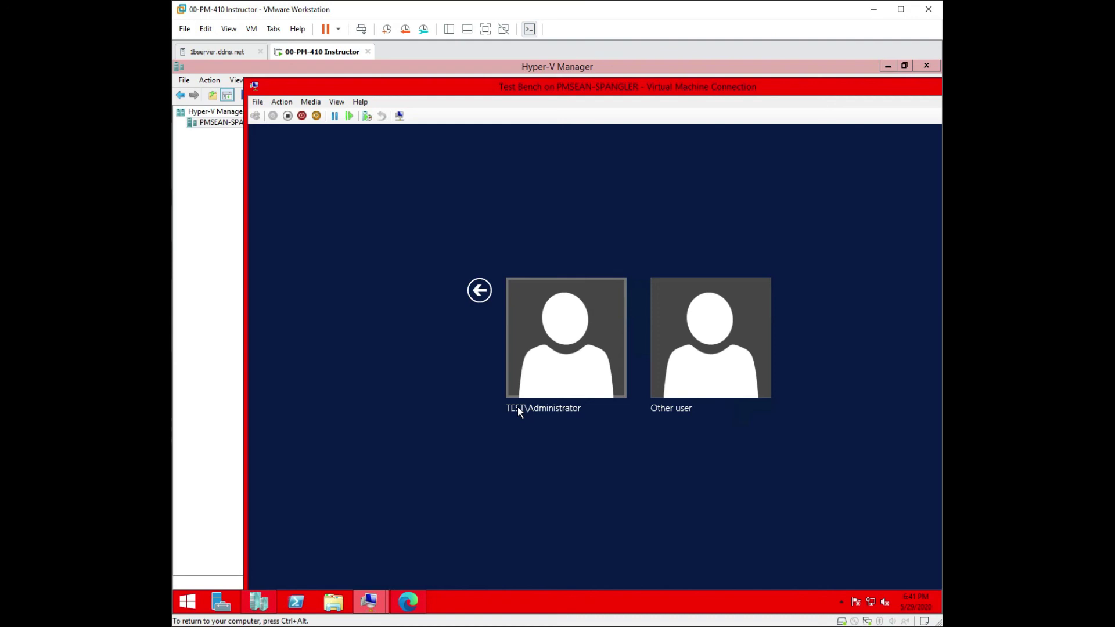
{"action": "left_click", "coordinate": [712, 363]}
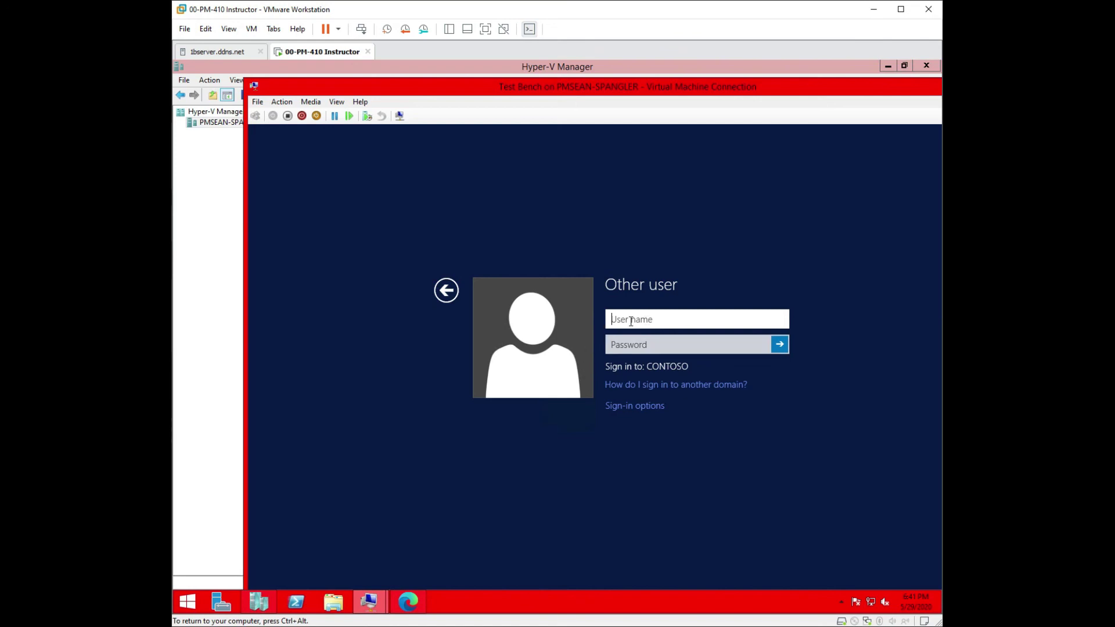
{"action": "key", "text": "ctrl+alt"}
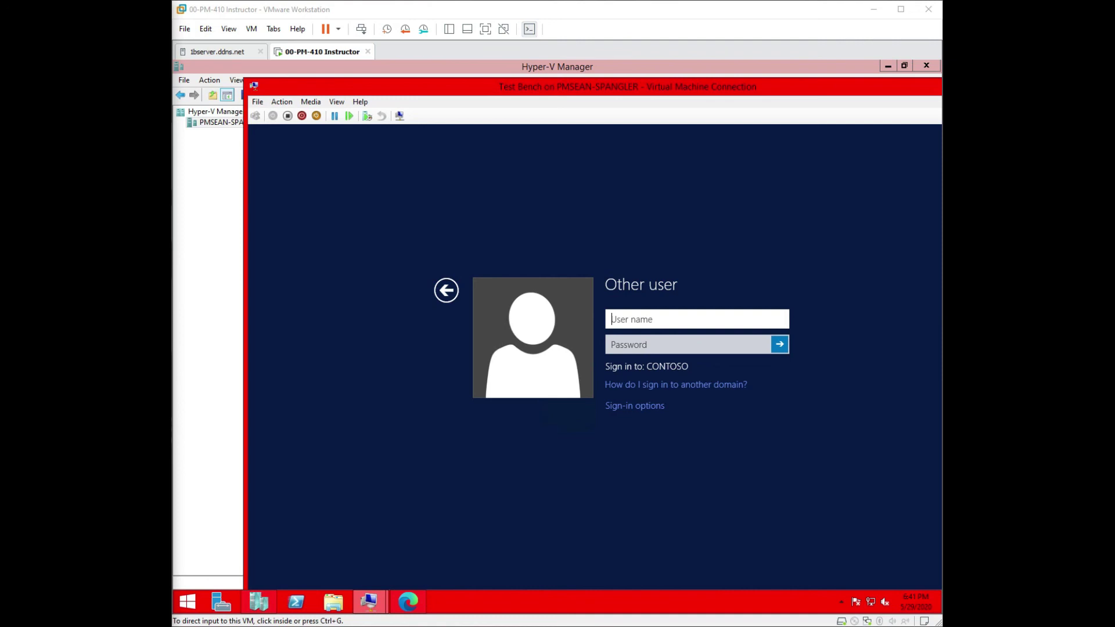
{"action": "left_click", "coordinate": [620, 321]}
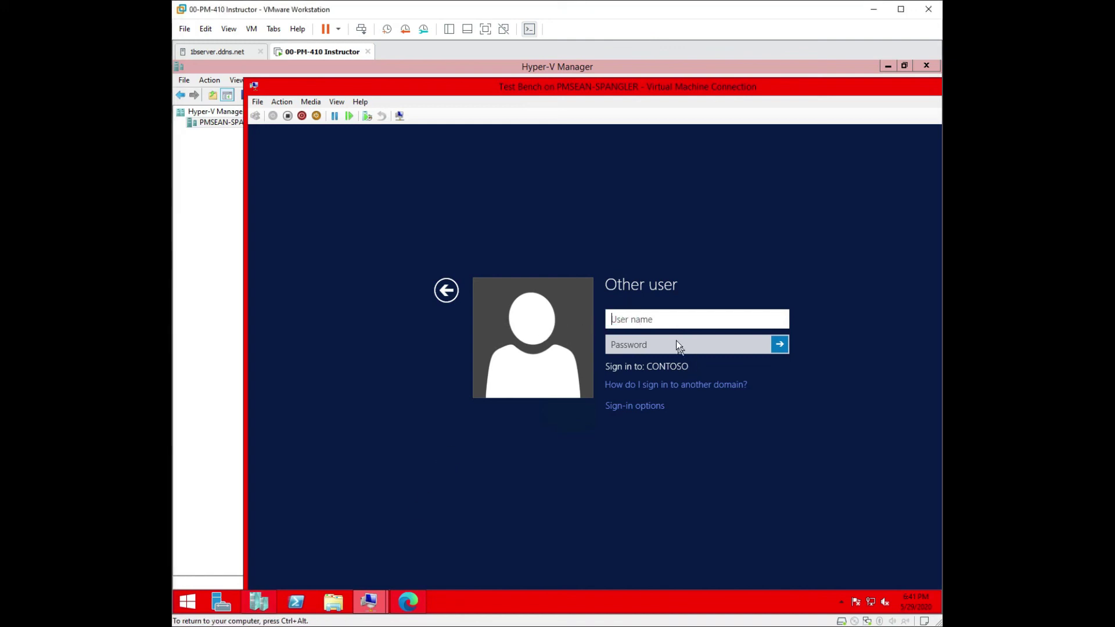
{"action": "type", "text": "administrator@c"}
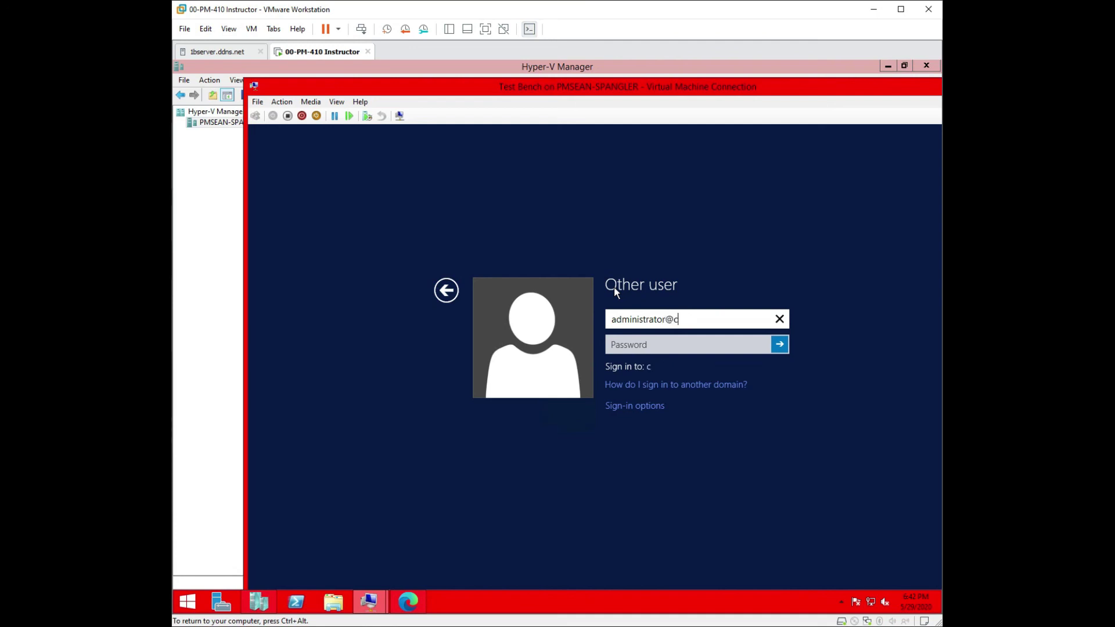
{"action": "type", "text": "ontoso.com"}
Step: Enter the domain administrator's password and sign in
{"action": "left_click", "coordinate": [648, 345]}
{"action": "type", "text": "Pa55w."}
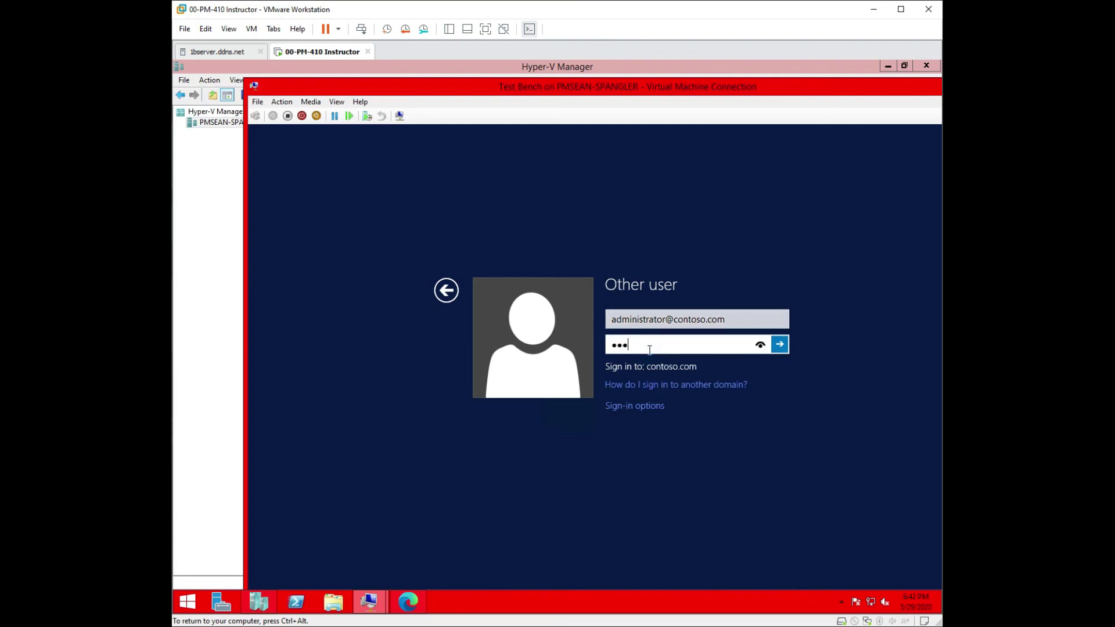
{"action": "type", "text": "rd1"}
{"action": "key", "text": "Return"}
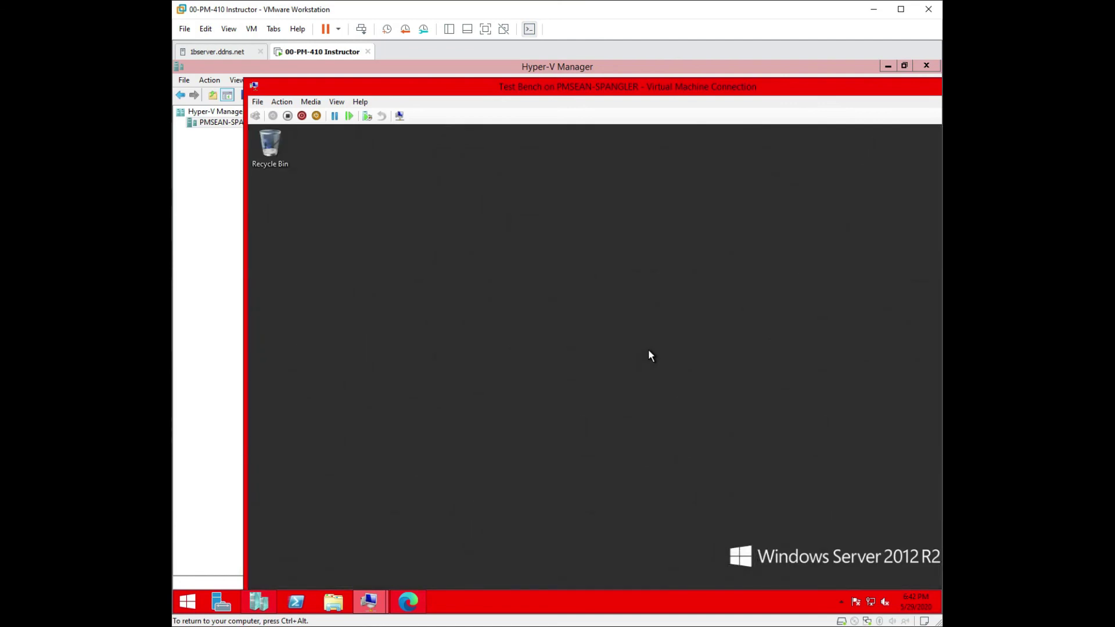
Step: Put the VM connection in Full Screen Mode and open Server Manager's Local Server page
{"action": "left_click", "coordinate": [336, 101]}
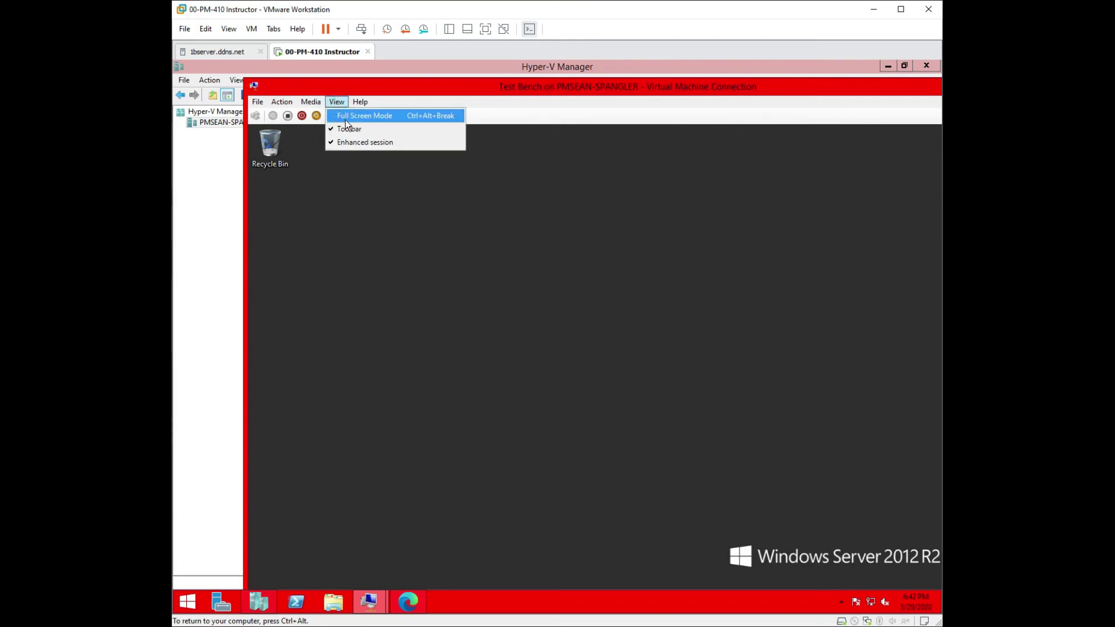
{"action": "left_click", "coordinate": [345, 116]}
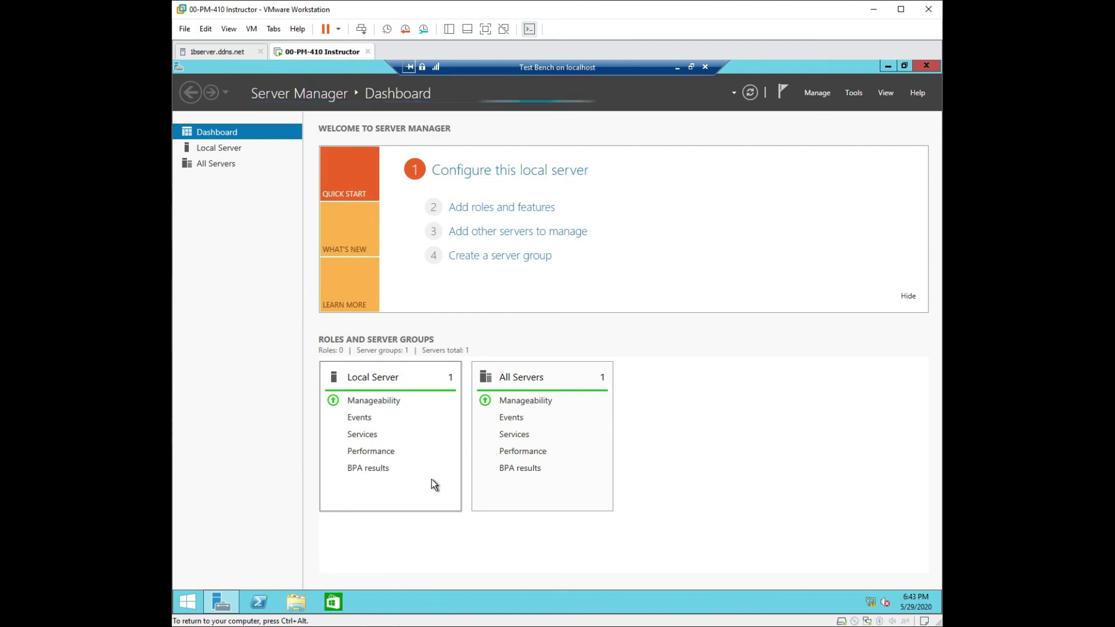
{"action": "left_click", "coordinate": [231, 148]}
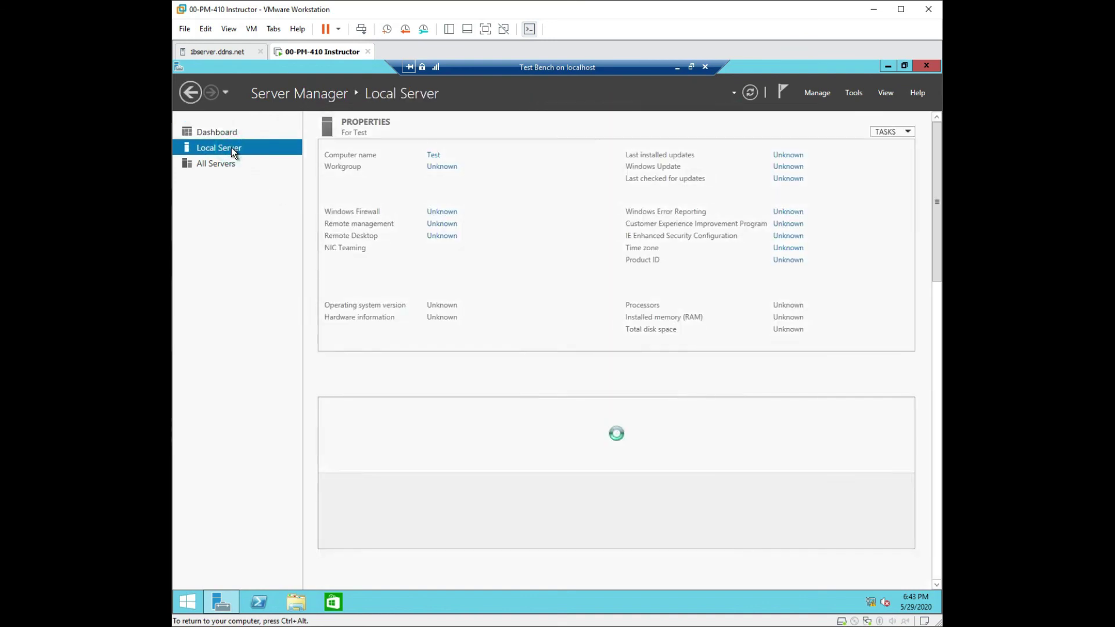